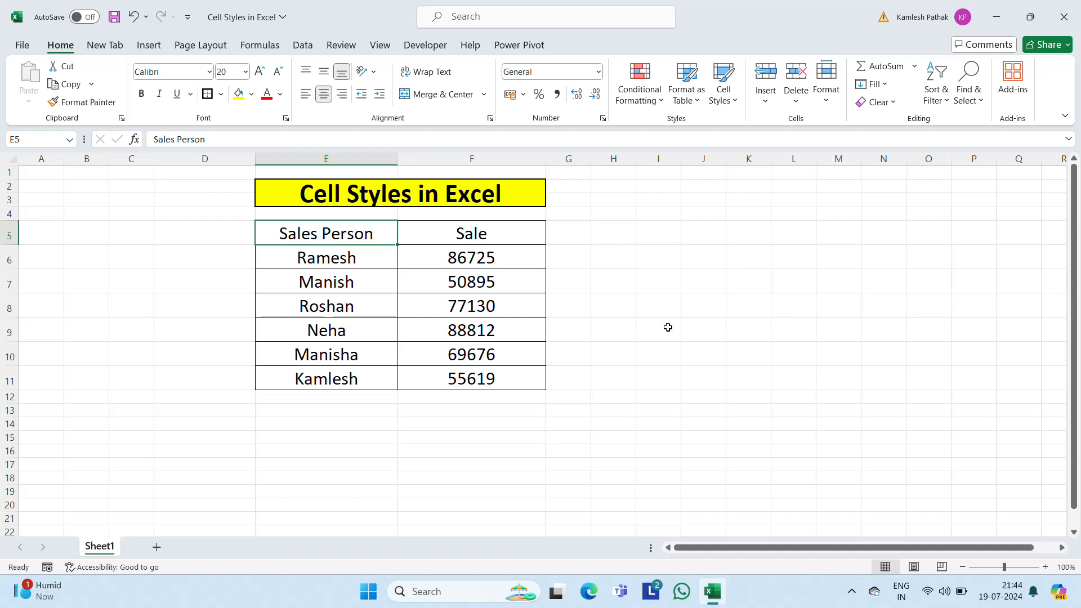
{"action": "left_click", "coordinate": [565, 227]}
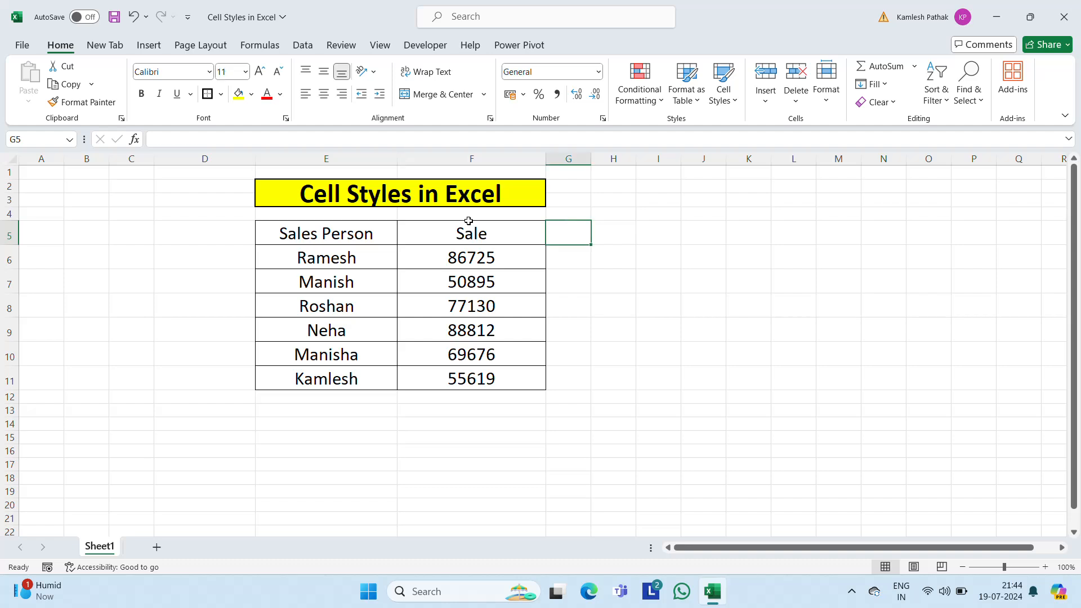
{"action": "left_click", "coordinate": [340, 246]}
{"action": "left_click", "coordinate": [309, 227]}
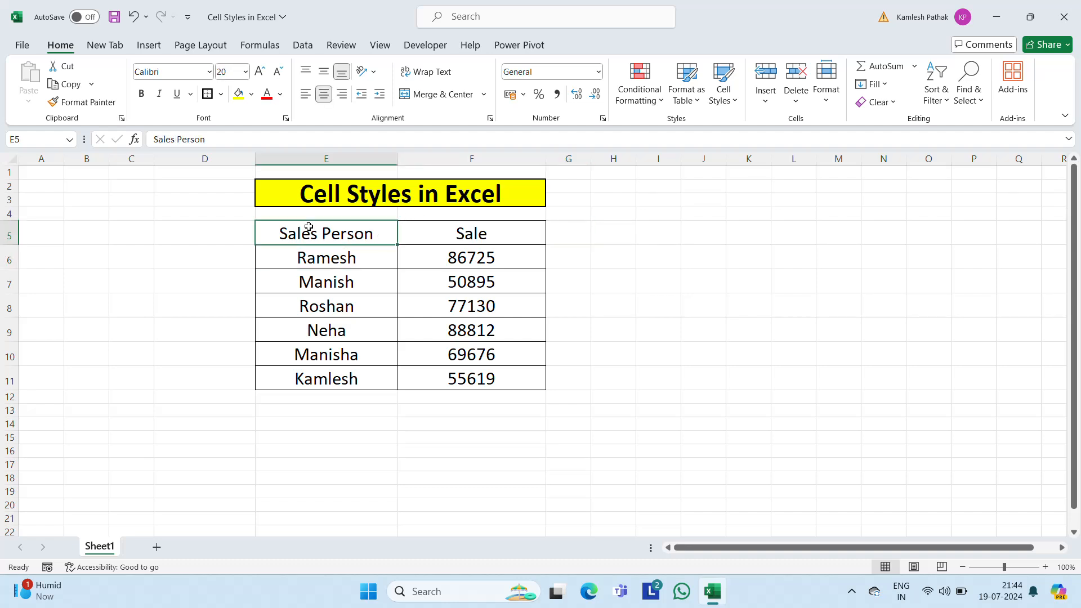
{"action": "left_click", "coordinate": [455, 233]}
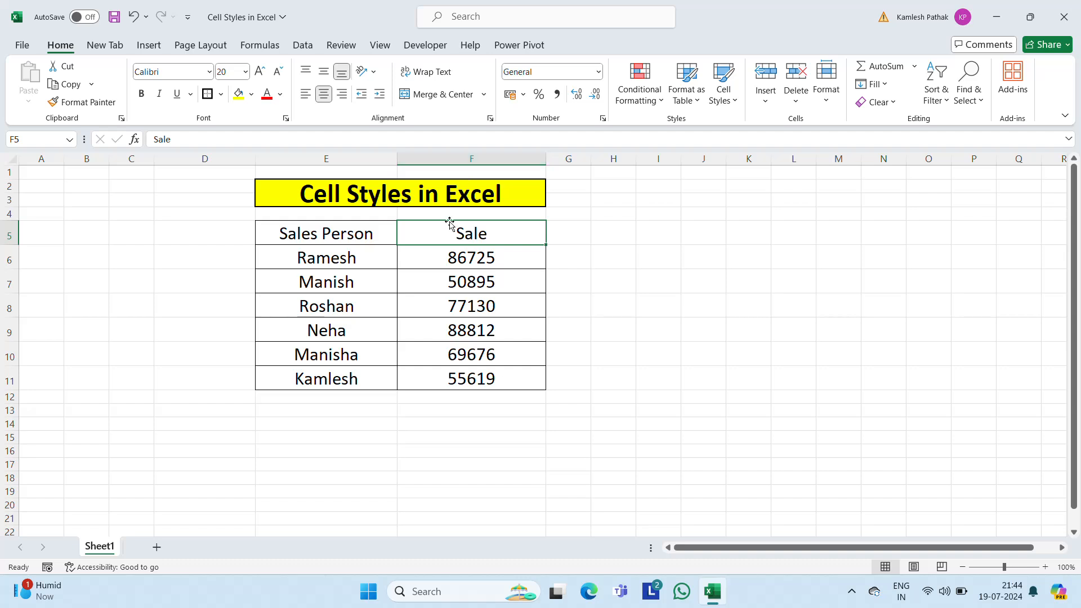
{"action": "left_click", "coordinate": [354, 232]}
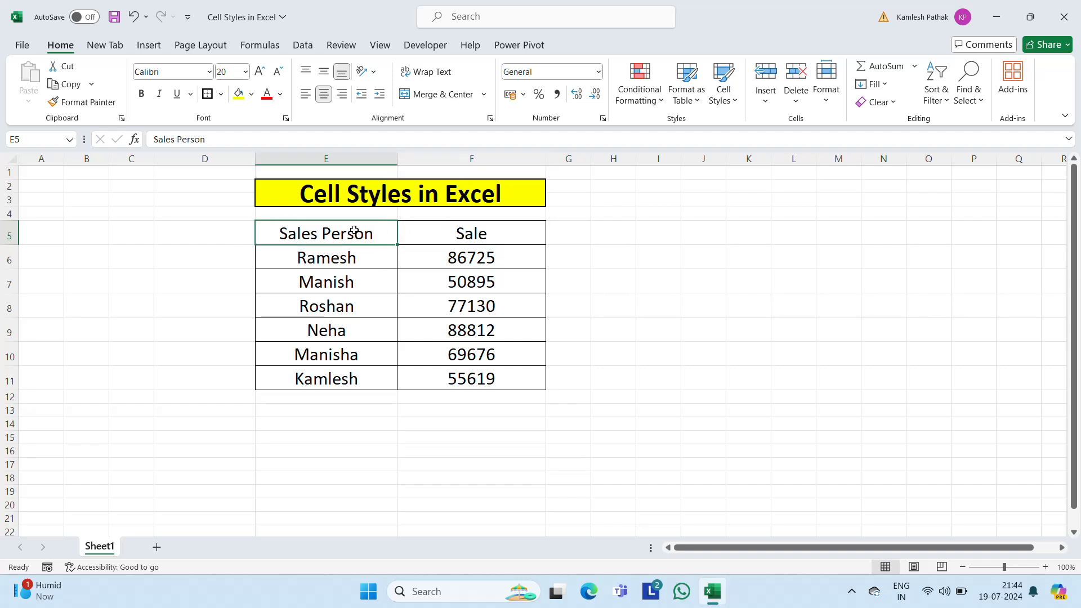
{"action": "left_click", "coordinate": [518, 242]}
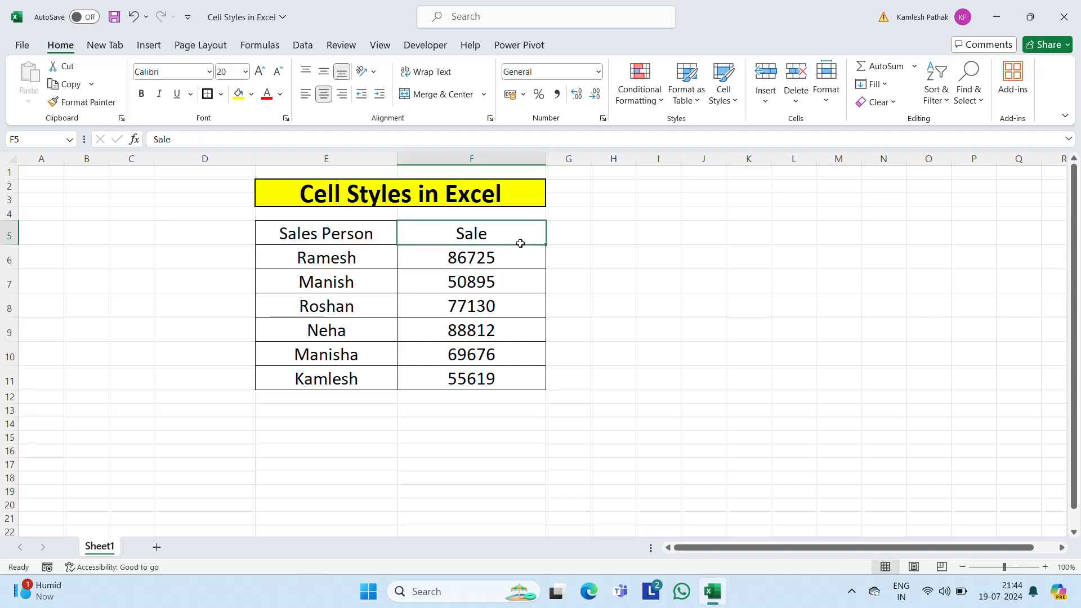
{"action": "left_click", "coordinate": [337, 239]}
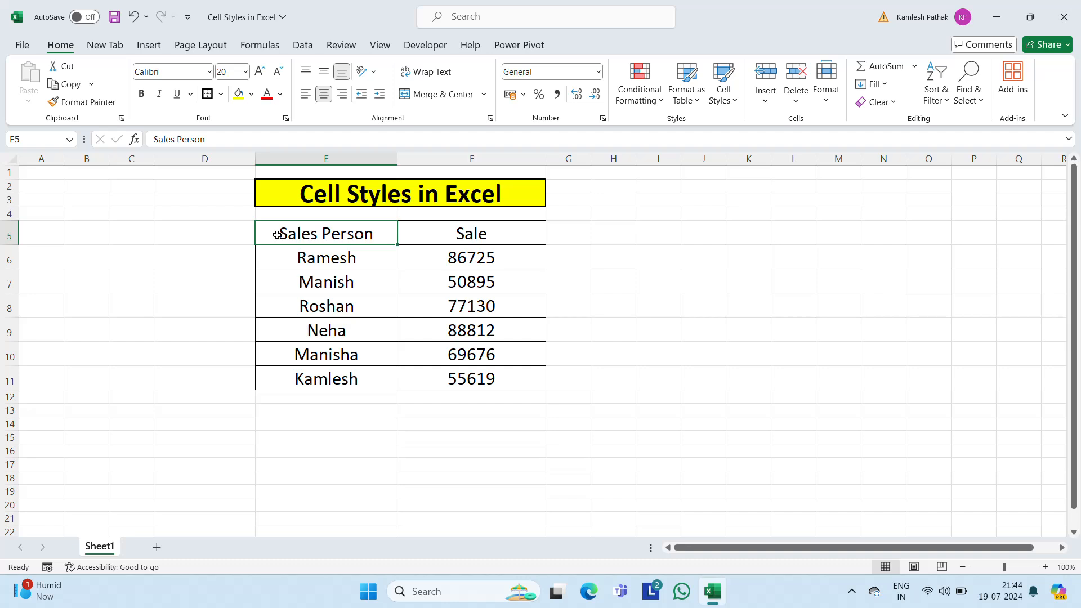
{"action": "left_click", "coordinate": [479, 233]}
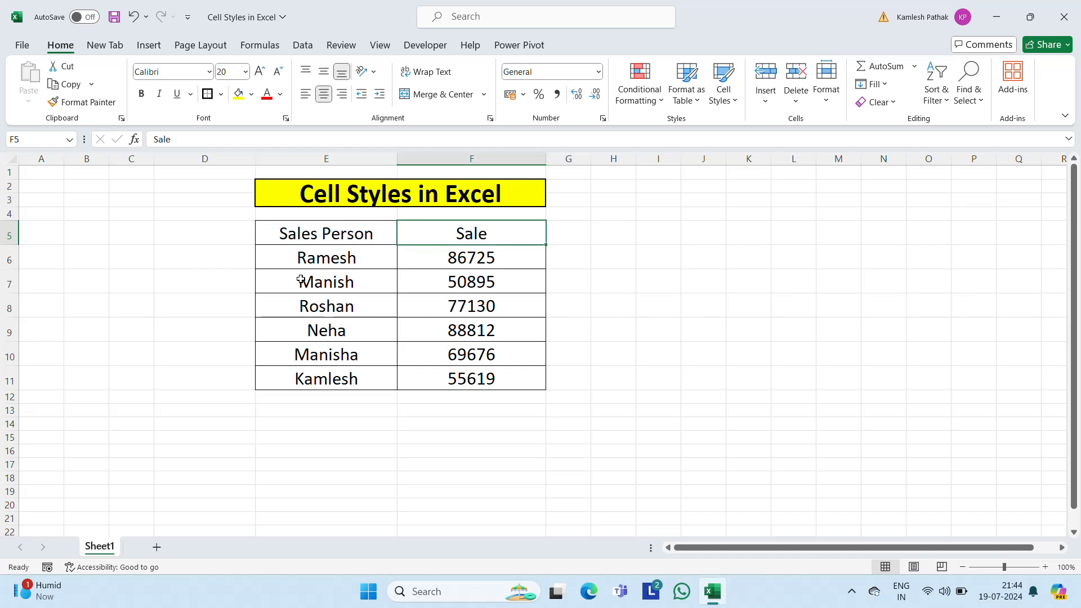
{"action": "left_click", "coordinate": [343, 272]}
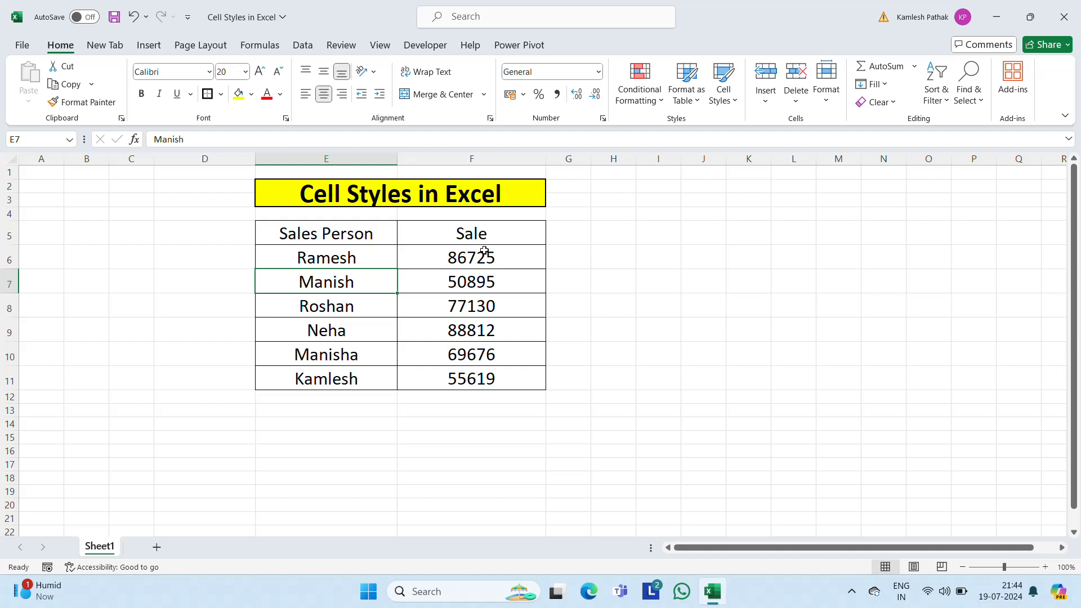
{"action": "left_click", "coordinate": [446, 237]}
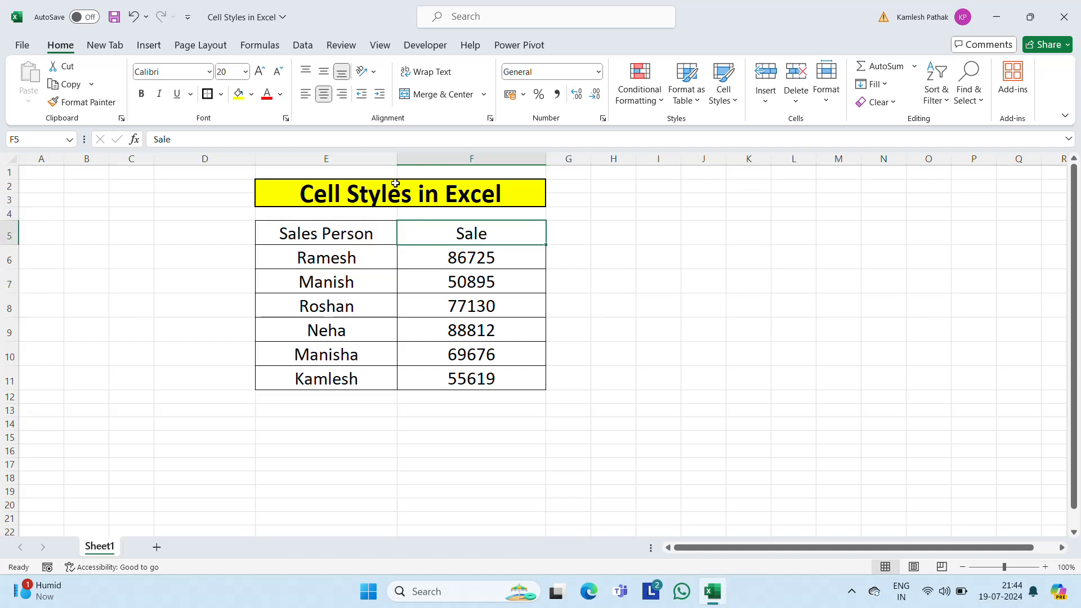
Step: Apply the custom cell style Style 1 to the whole sales table, E5:F11
{"action": "left_click", "coordinate": [316, 236]}
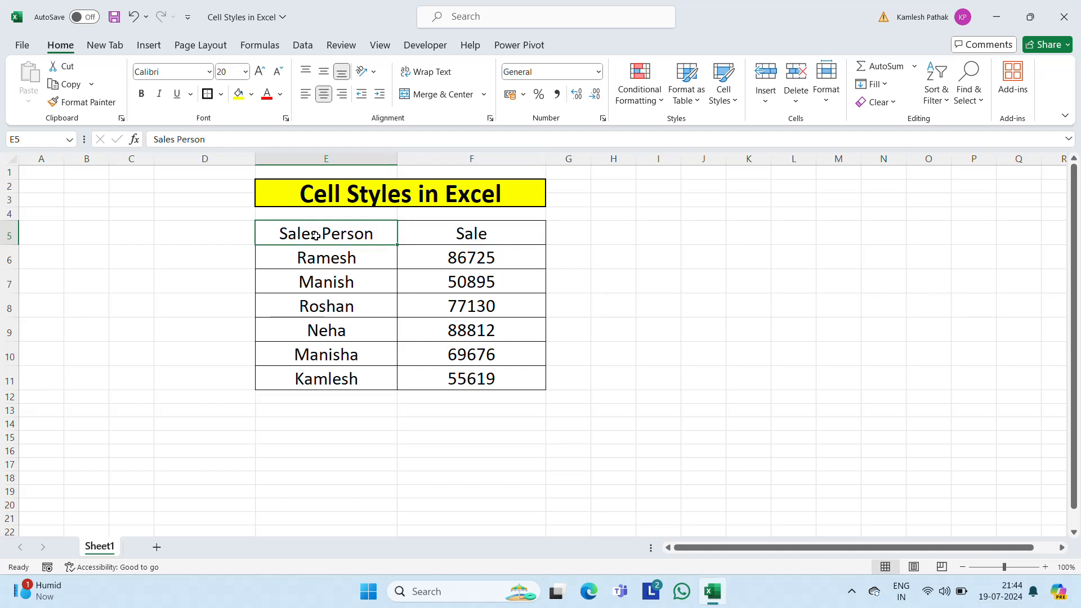
{"action": "key", "text": "shift+Right"}
{"action": "key", "text": "shift+Right"}
{"action": "key", "text": "shift+Left"}
{"action": "key", "text": "ctrl+shift+Down"}
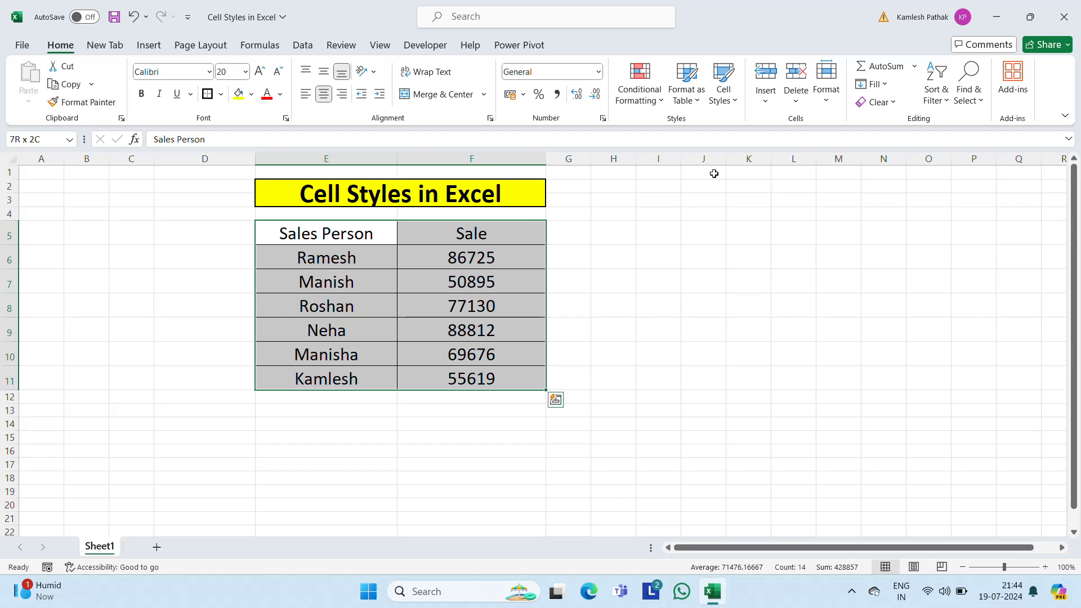
{"action": "left_click", "coordinate": [737, 101]}
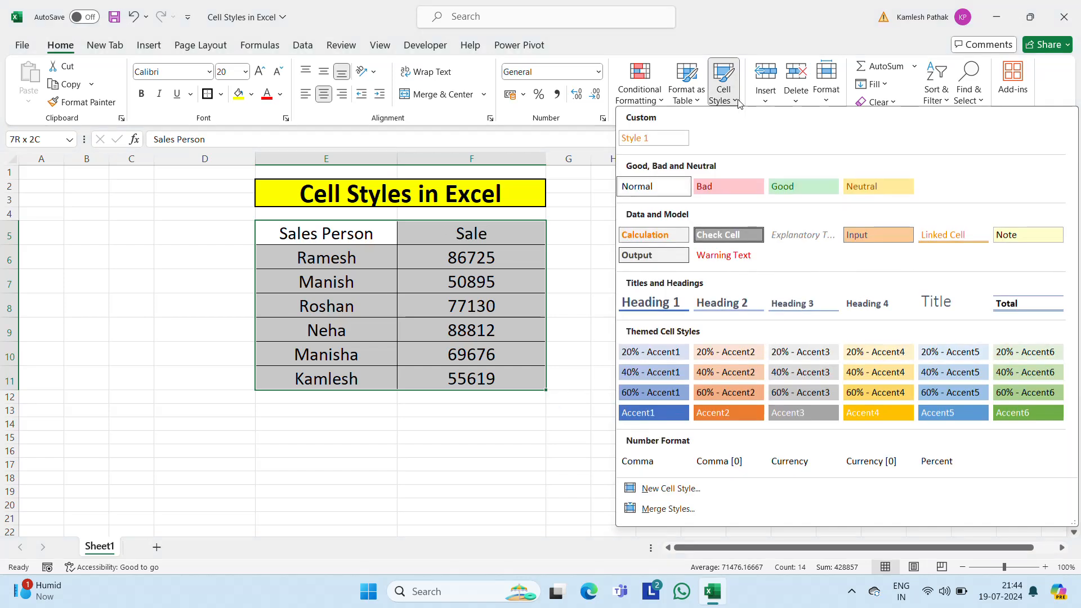
{"action": "left_click", "coordinate": [645, 140]}
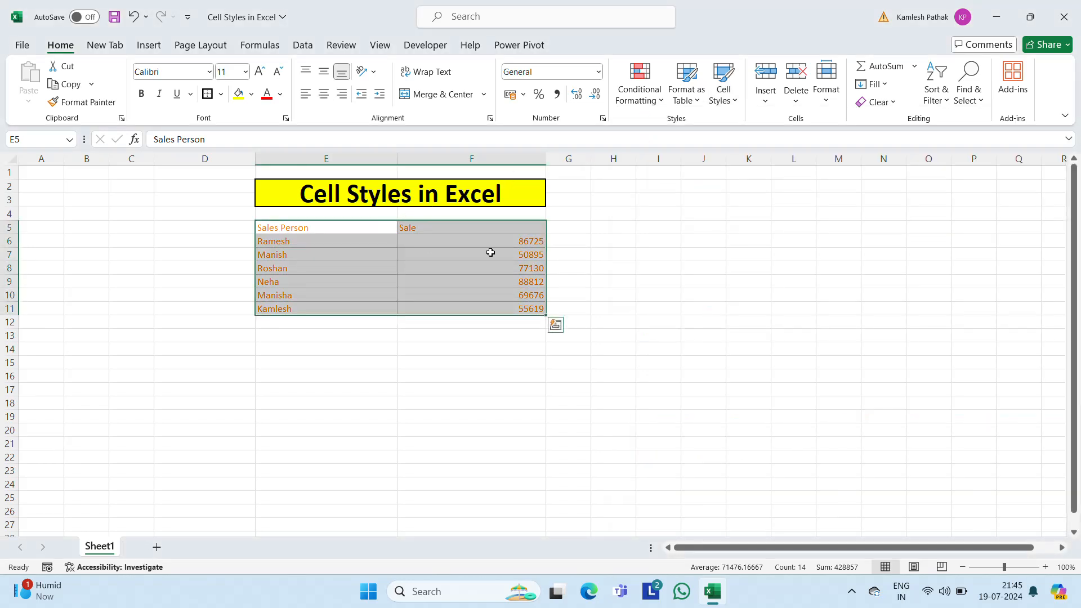
Step: Centre the sales table's text horizontally and set its font size to 20
{"action": "left_click", "coordinate": [324, 94]}
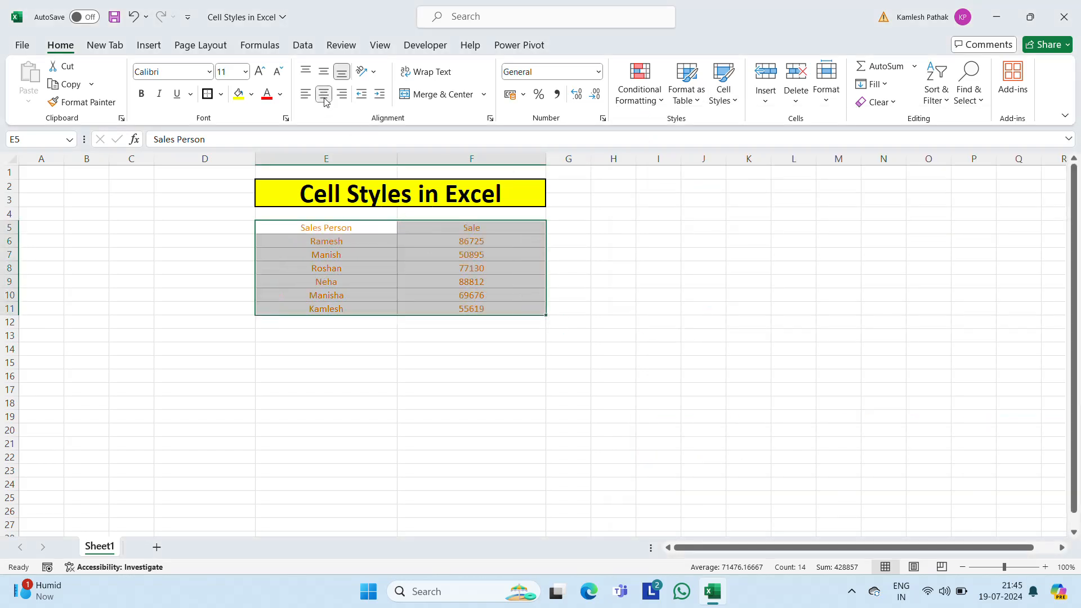
{"action": "left_click", "coordinate": [246, 72]}
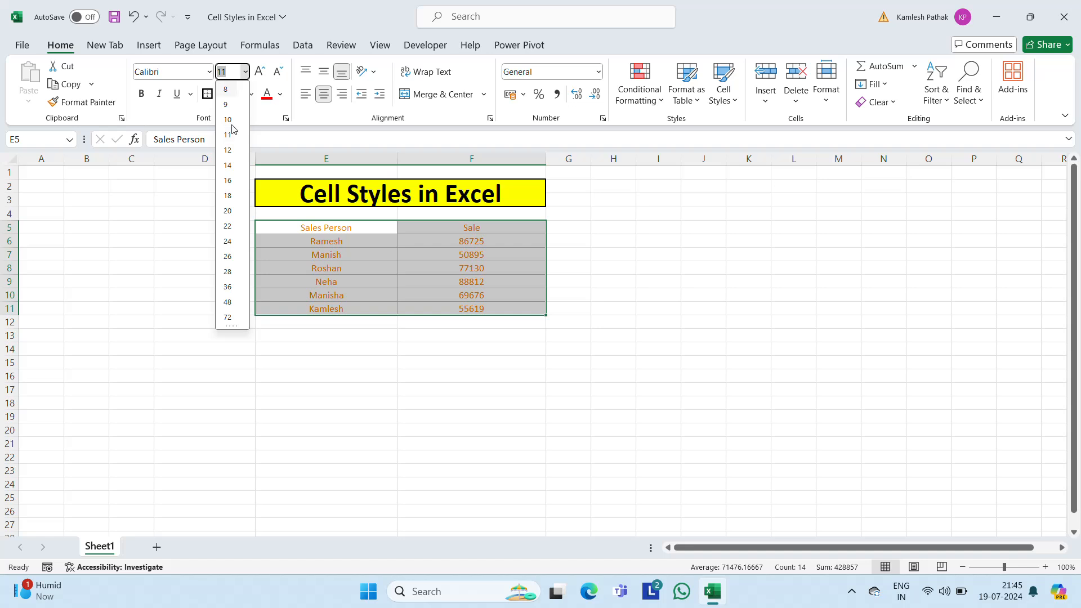
{"action": "left_click", "coordinate": [228, 211]}
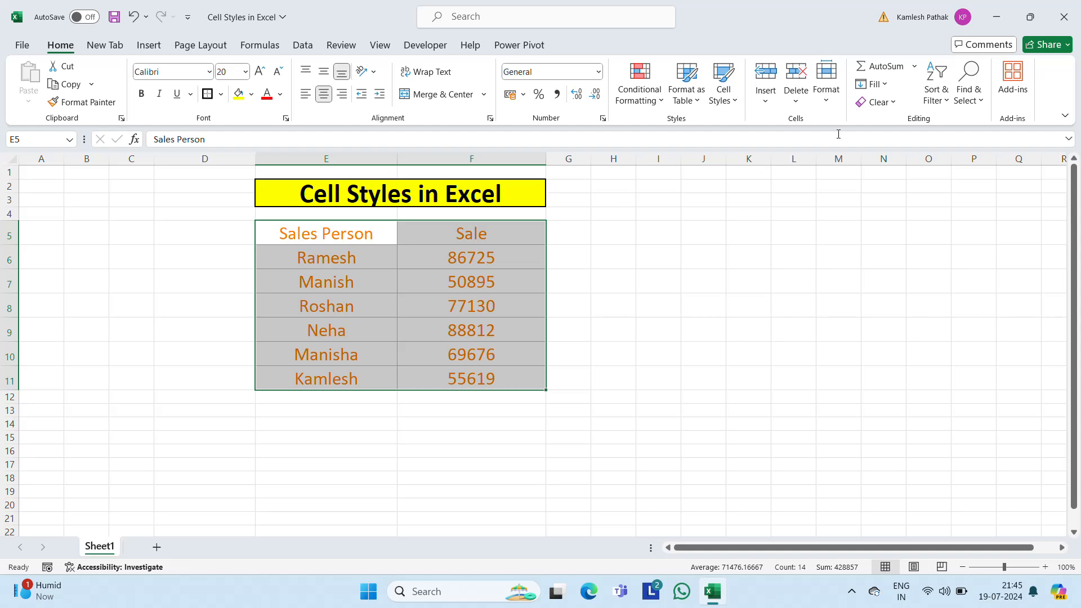
Step: Apply the Normal cell style to the sales table and centre its text horizontally
{"action": "left_click", "coordinate": [728, 100]}
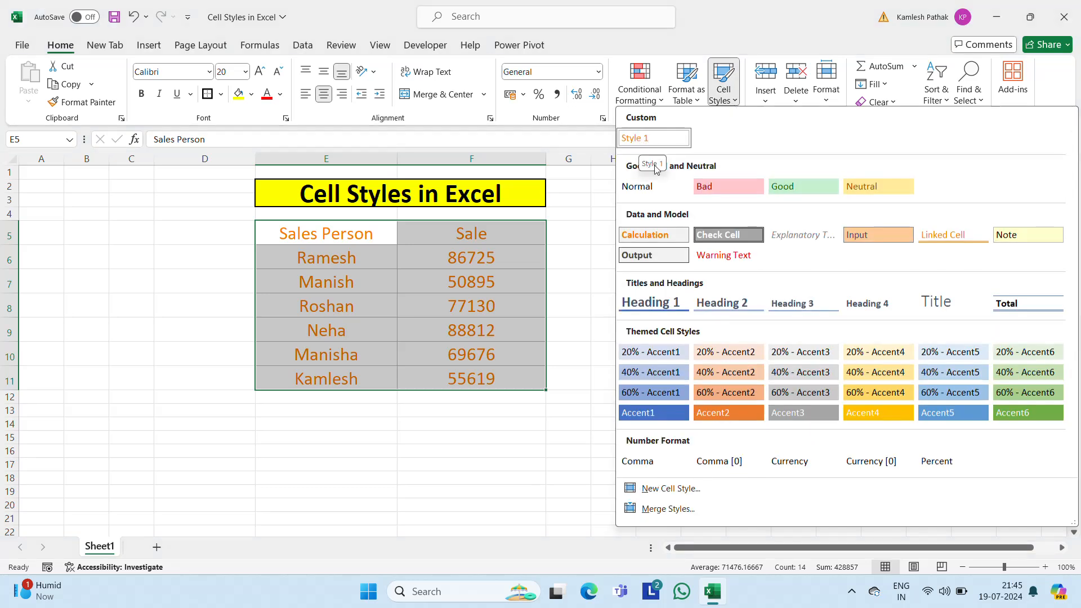
{"action": "left_click", "coordinate": [637, 187]}
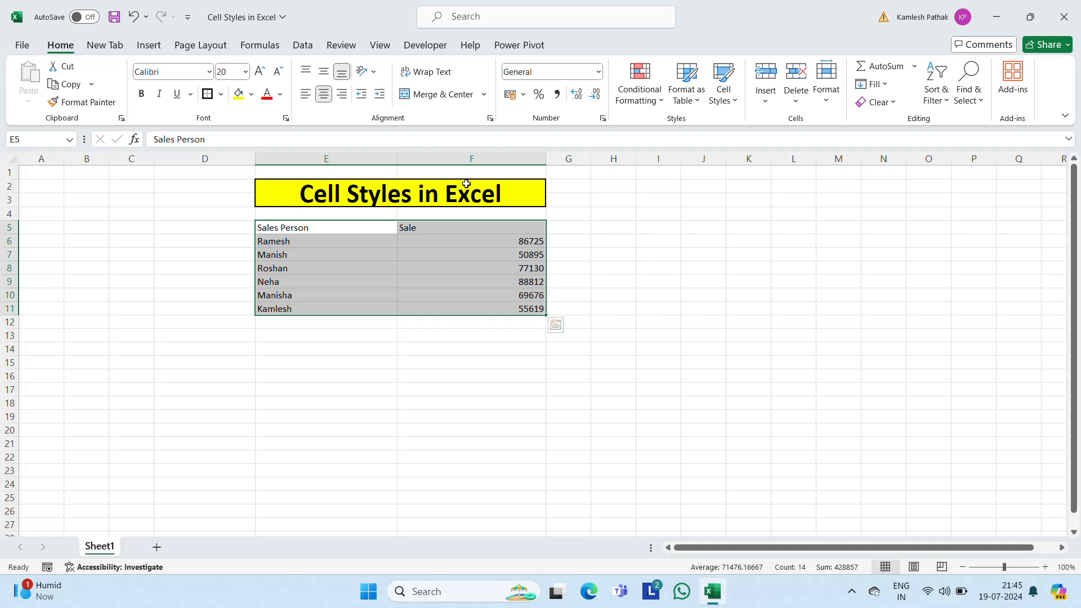
{"action": "left_click", "coordinate": [321, 100]}
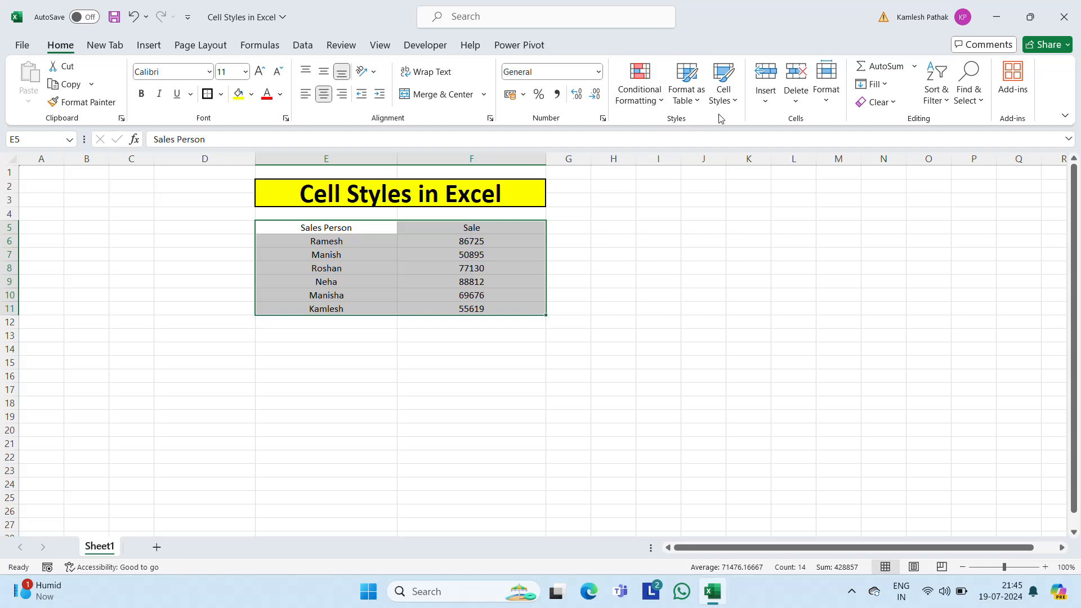
Step: Apply the Calculation cell style to the sales table, and replace it with the Explanatory Text style
{"action": "left_click", "coordinate": [735, 102]}
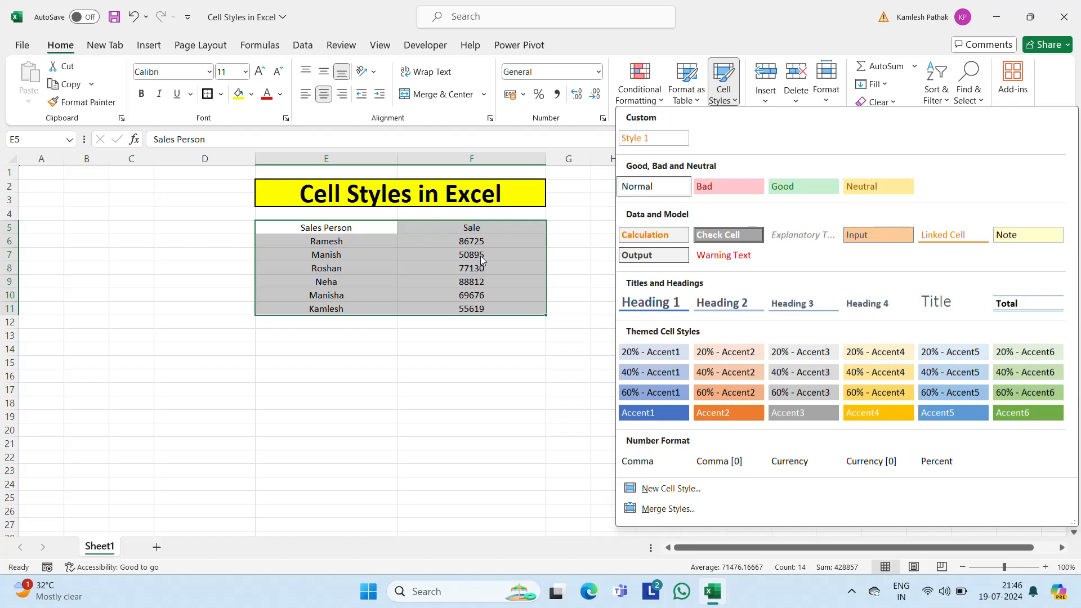
{"action": "left_click", "coordinate": [640, 239]}
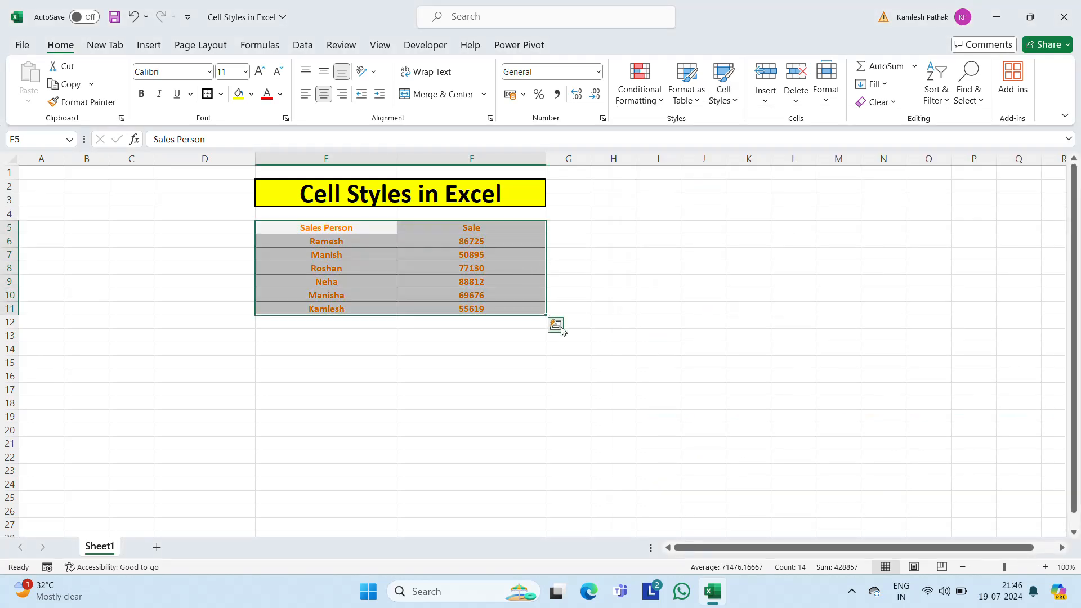
{"action": "left_click", "coordinate": [733, 101]}
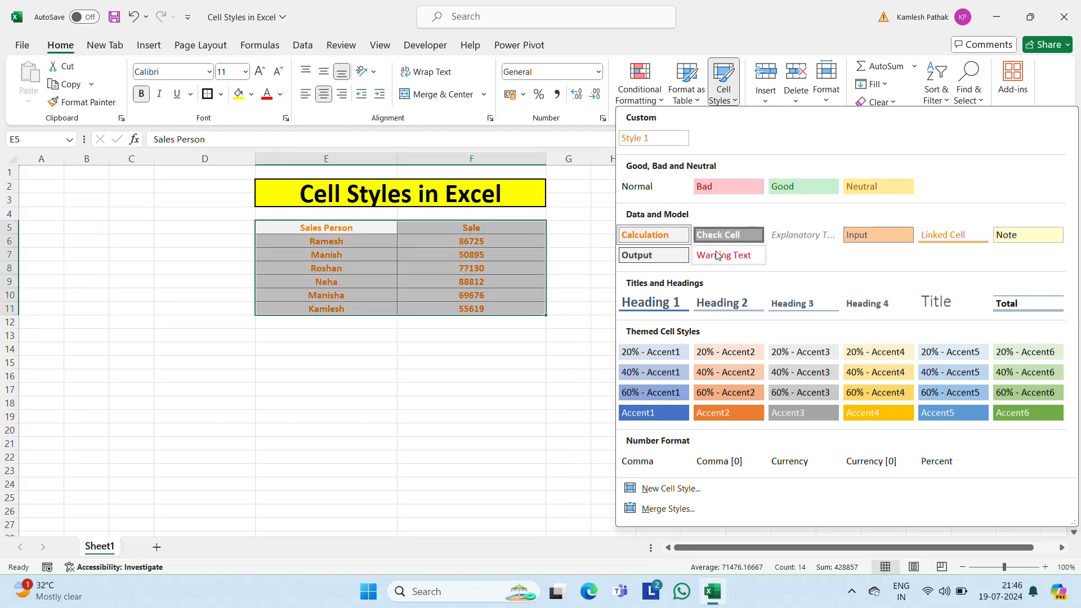
{"action": "left_click", "coordinate": [807, 243]}
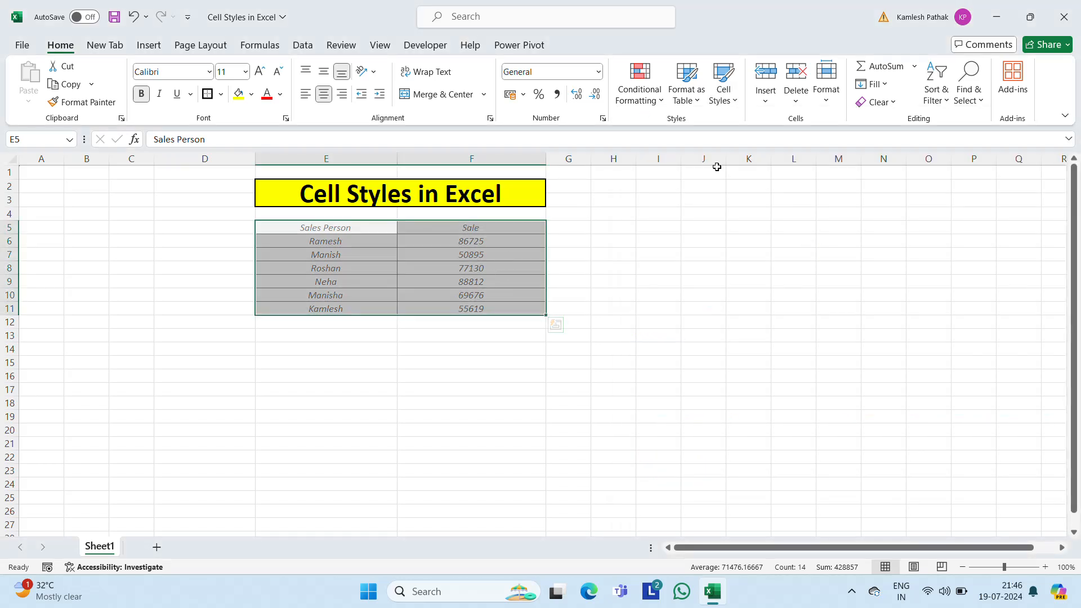
Step: Apply the Normal cell style to the sales table and format its text at size 18, centred horizontally
{"action": "left_click", "coordinate": [733, 100]}
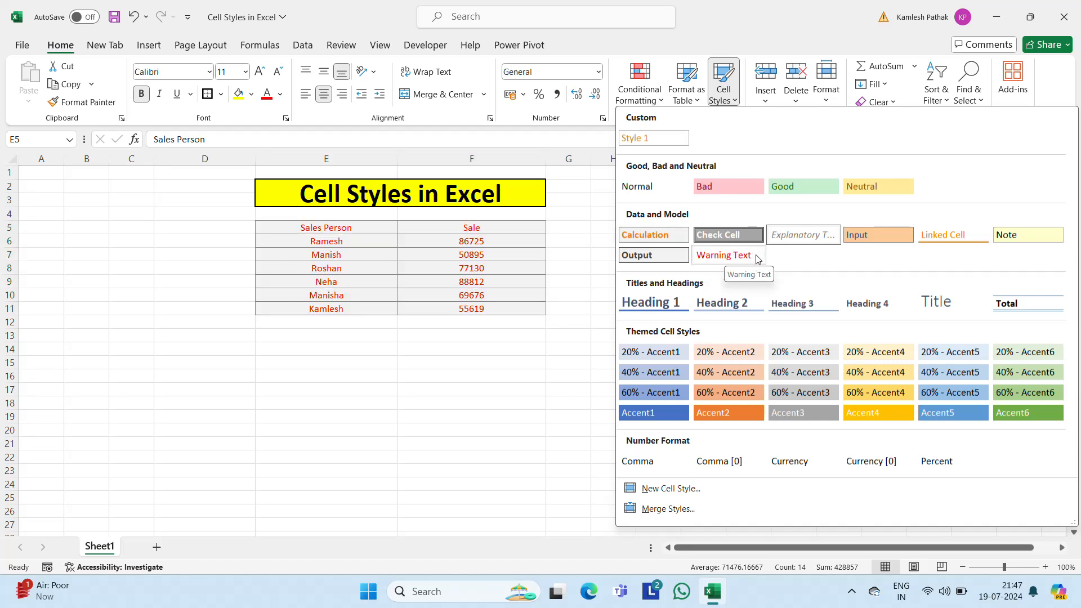
{"action": "left_click", "coordinate": [644, 188]}
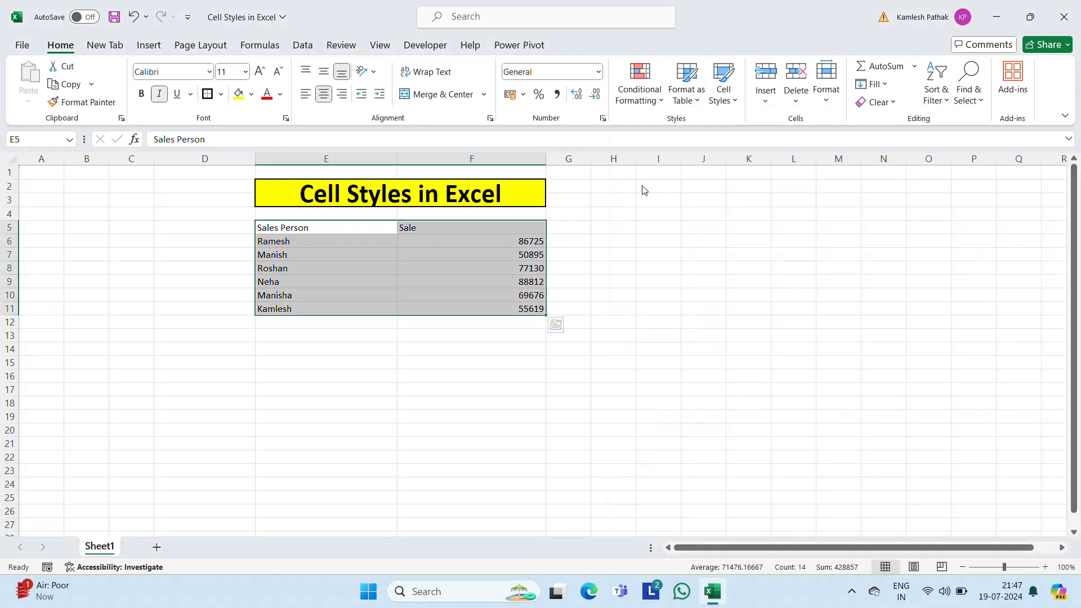
{"action": "left_click", "coordinate": [245, 72]}
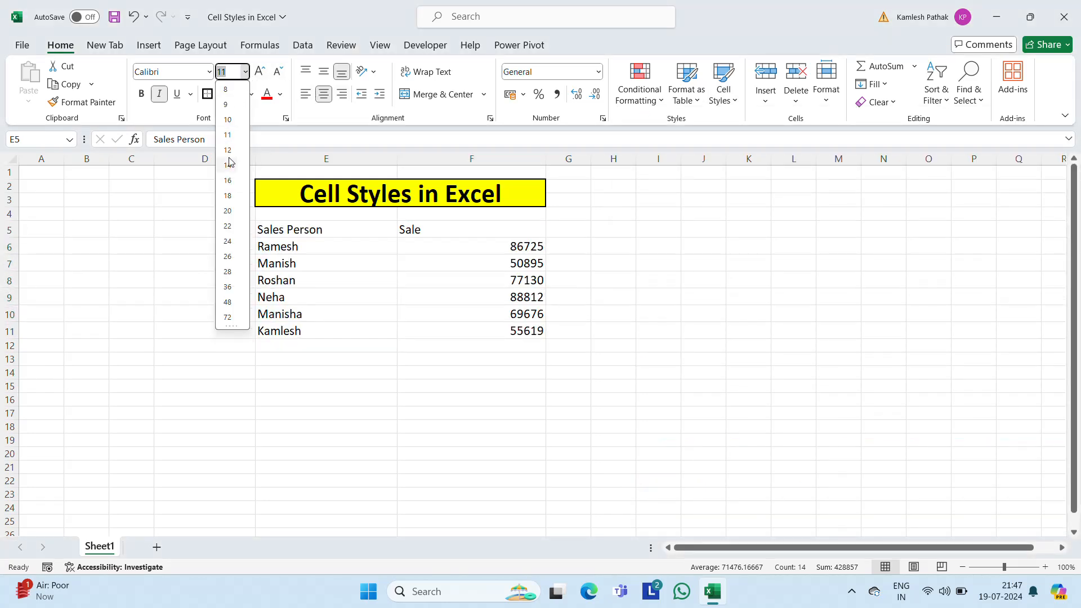
{"action": "left_click", "coordinate": [228, 195]}
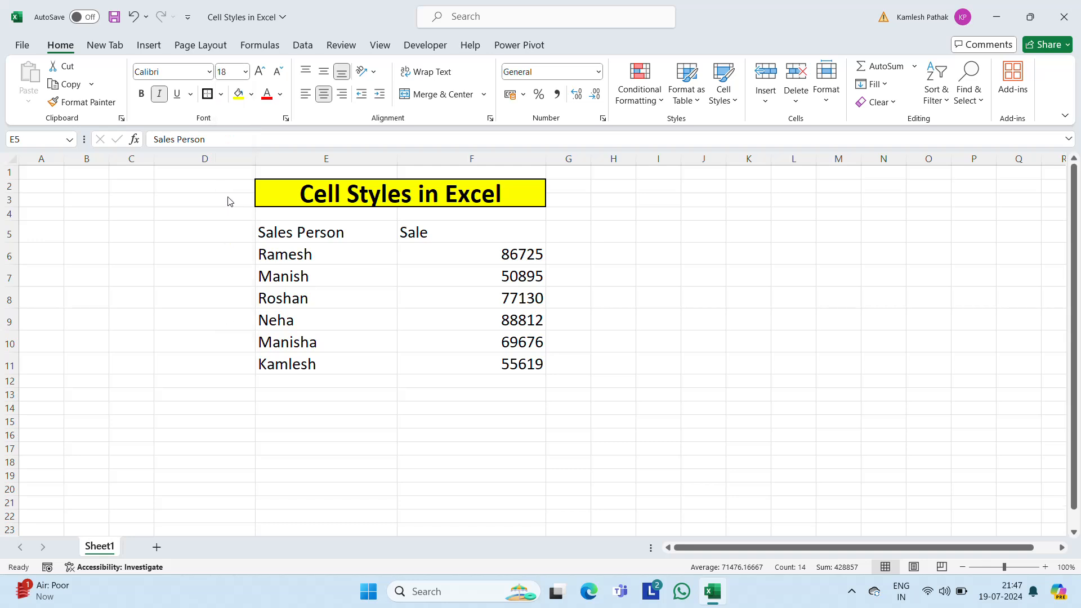
{"action": "left_click", "coordinate": [324, 95]}
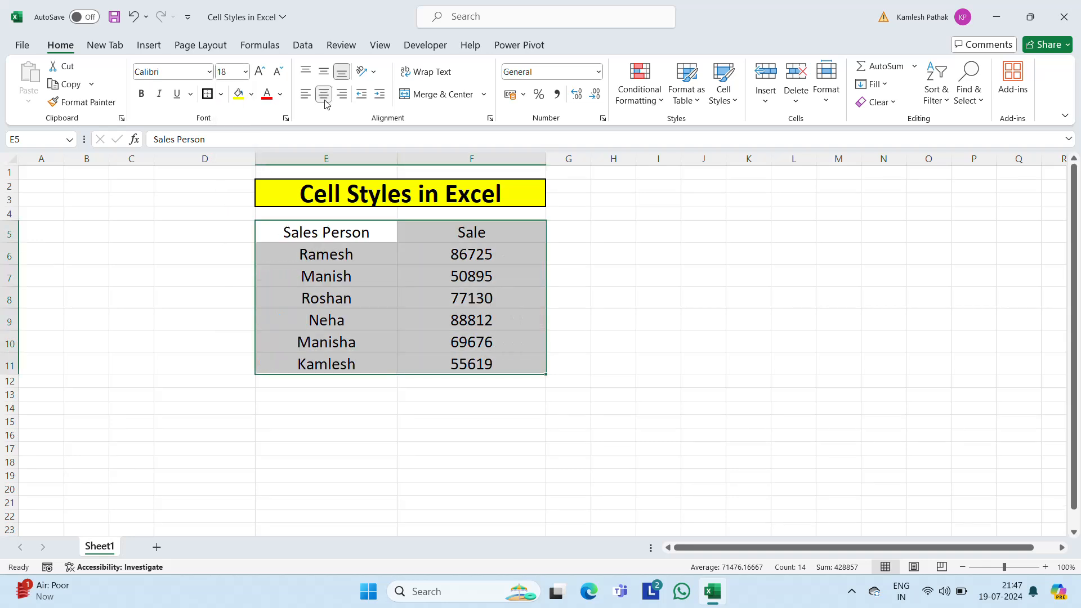
Step: Preview the available cell styles on the header row E5:F5 and on the whole table E5:F11 without applying any
{"action": "left_click", "coordinate": [733, 101]}
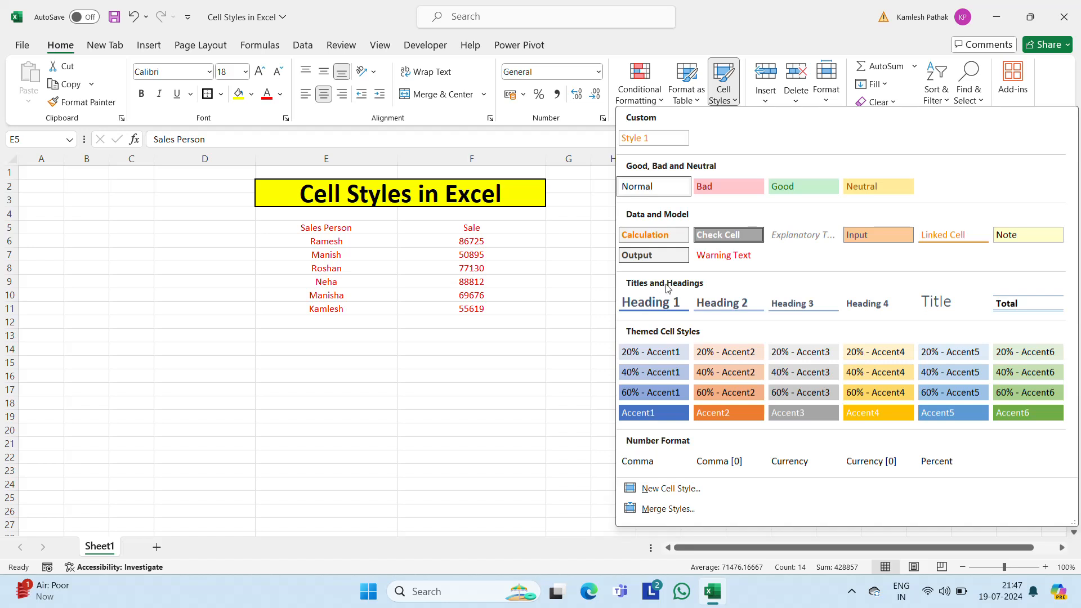
{"action": "key", "text": "Escape"}
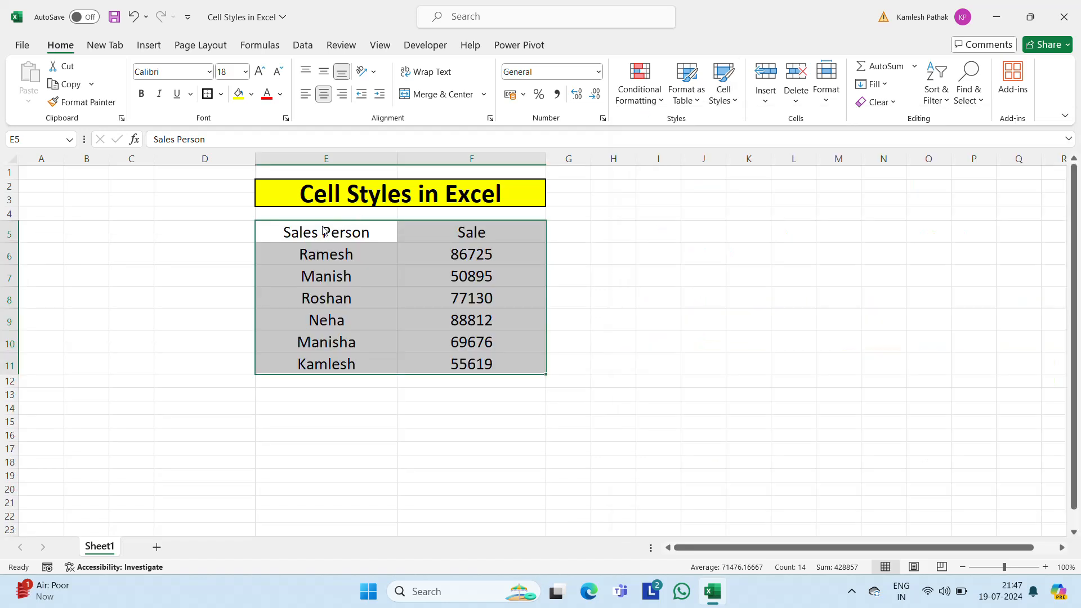
{"action": "left_click", "coordinate": [312, 232]}
{"action": "left_click_drag", "start_coordinate": [312, 232], "coordinate": [472, 232]}
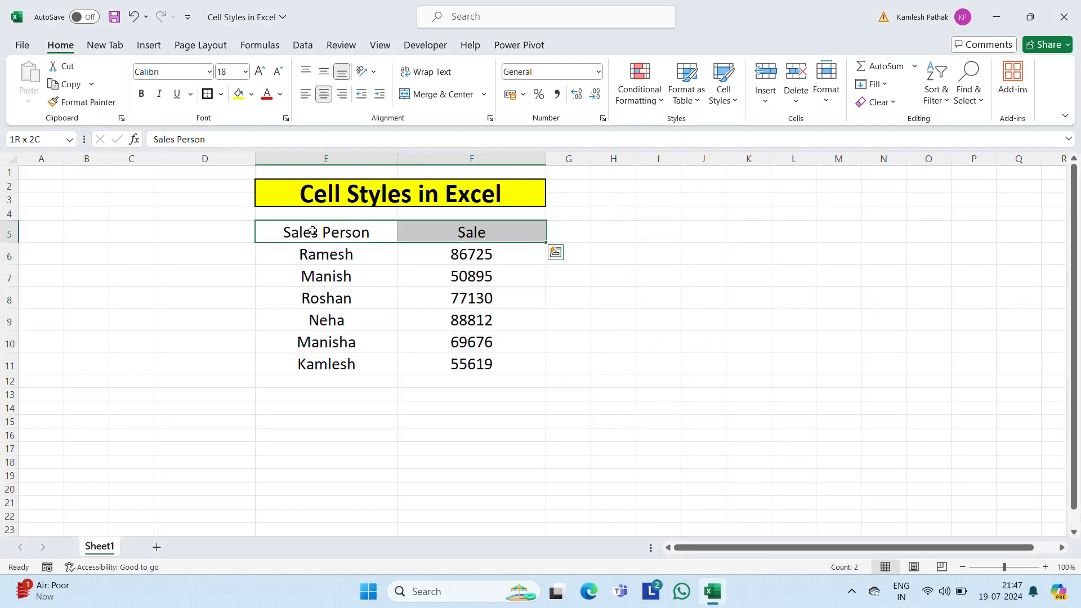
{"action": "left_click", "coordinate": [731, 102]}
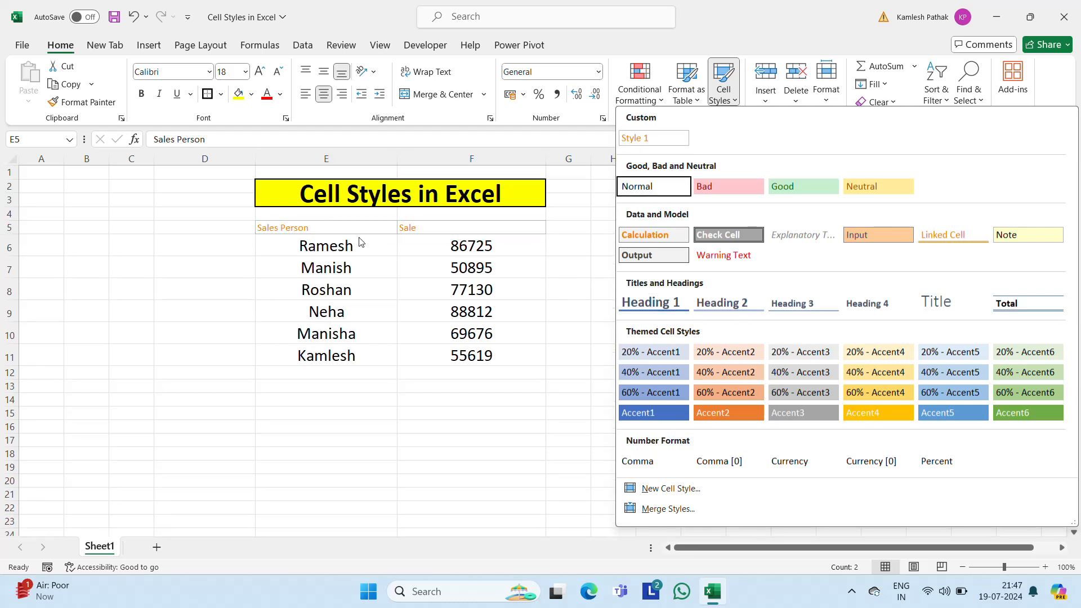
{"action": "left_click", "coordinate": [300, 233]}
{"action": "key", "text": "shift+Down"}
{"action": "key", "text": "shift+Down"}
{"action": "key", "text": "shift+Down"}
{"action": "key", "text": "shift+Down"}
{"action": "key", "text": "shift+Down"}
{"action": "key", "text": "shift+Down"}
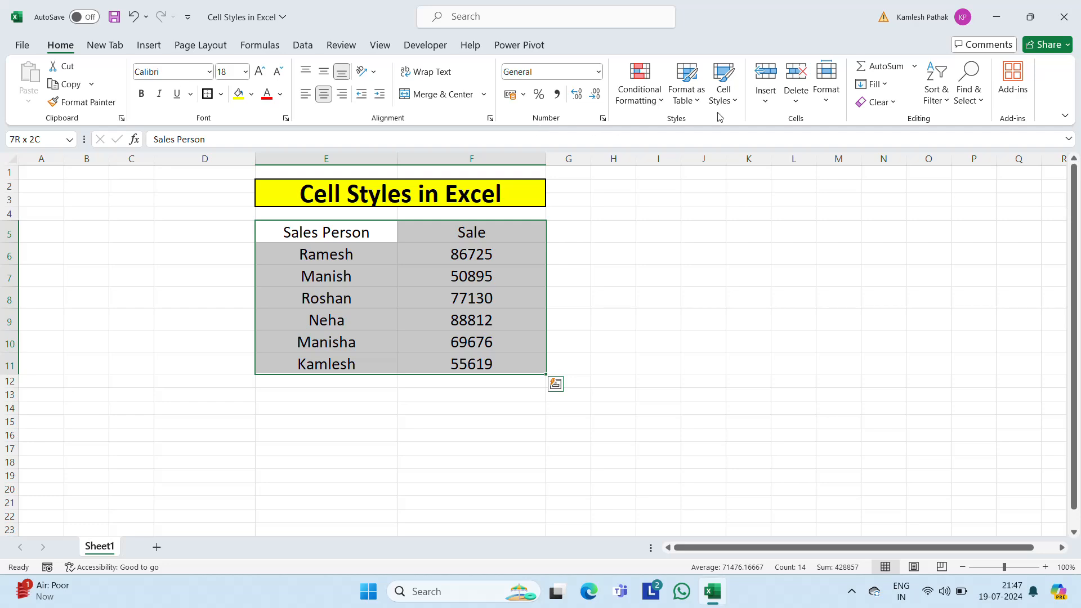
{"action": "left_click", "coordinate": [722, 96]}
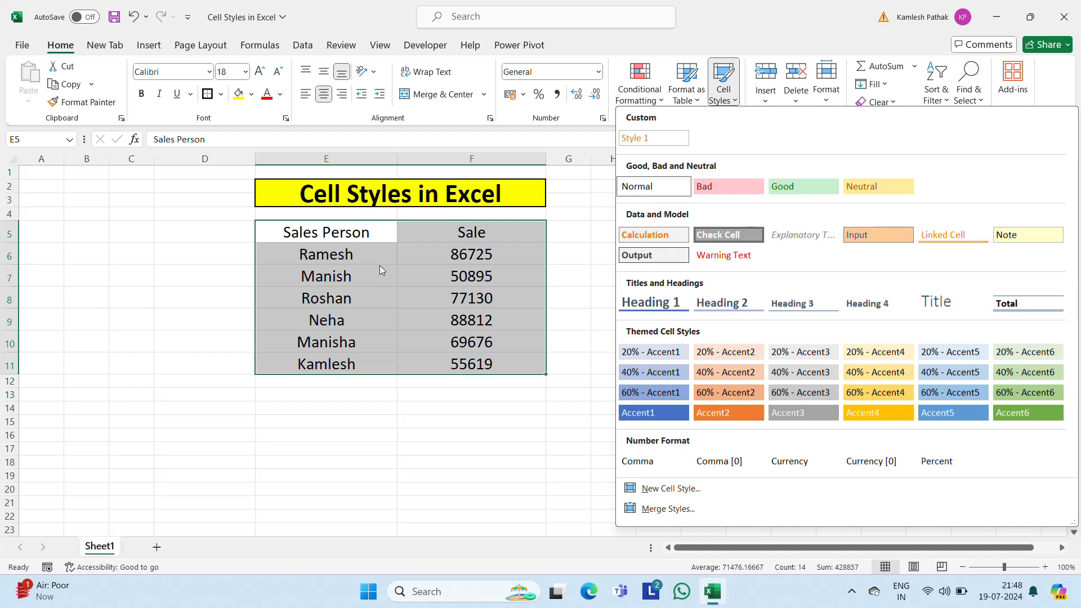
{"action": "key", "text": "Escape"}
{"action": "left_click", "coordinate": [363, 230]}
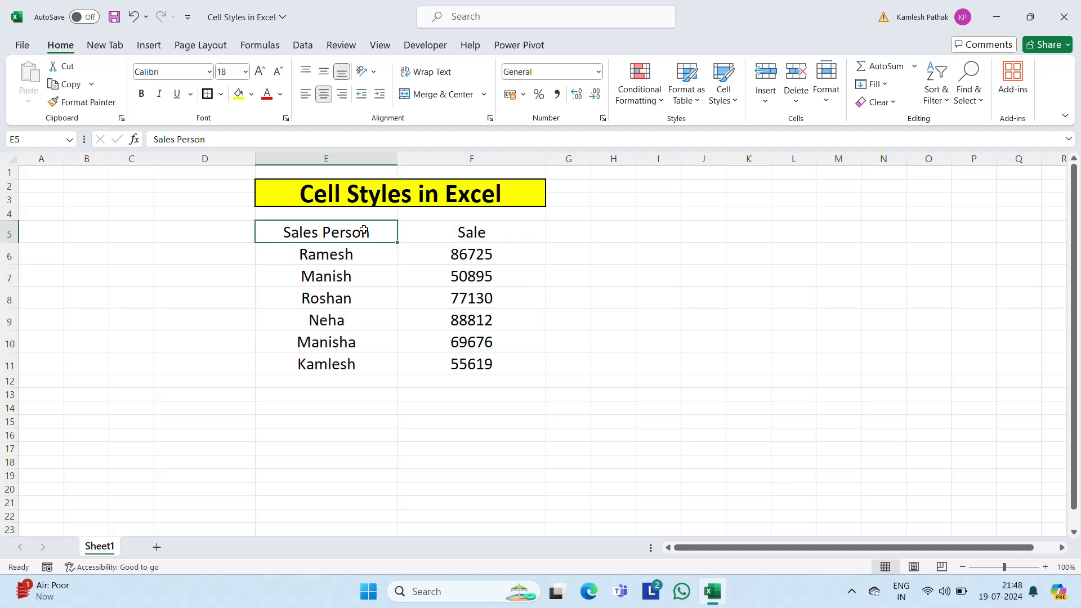
Step: Apply the 20% - Accent1 cell style to the sales table E5:F11, and replace it with the 20% - Accent2 style
{"action": "key", "text": "ctrl+shift+Right"}
{"action": "key", "text": "ctrl+shift+Down"}
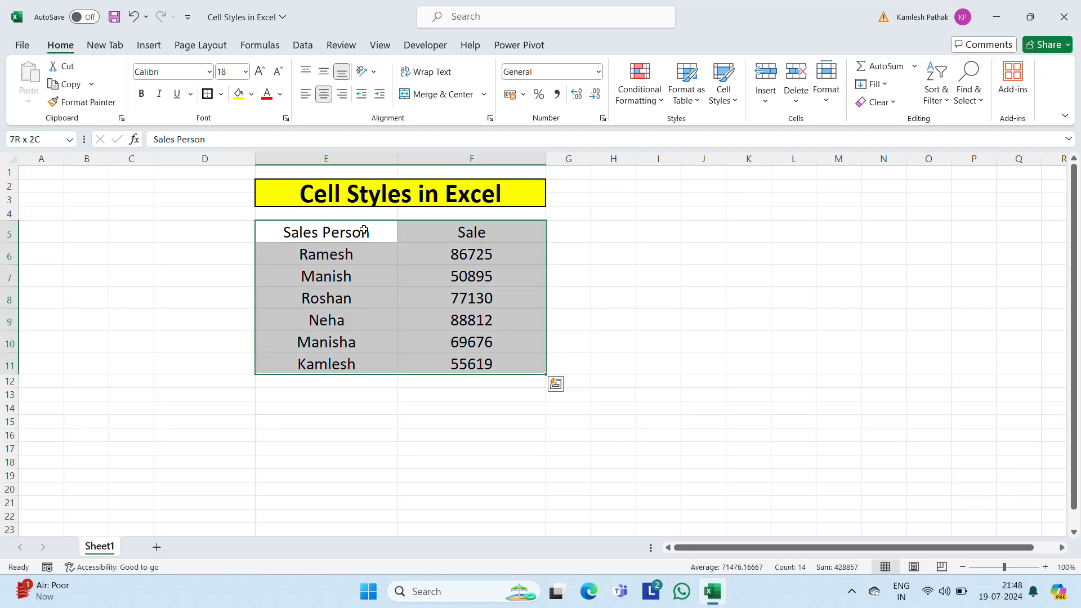
{"action": "left_click", "coordinate": [735, 103]}
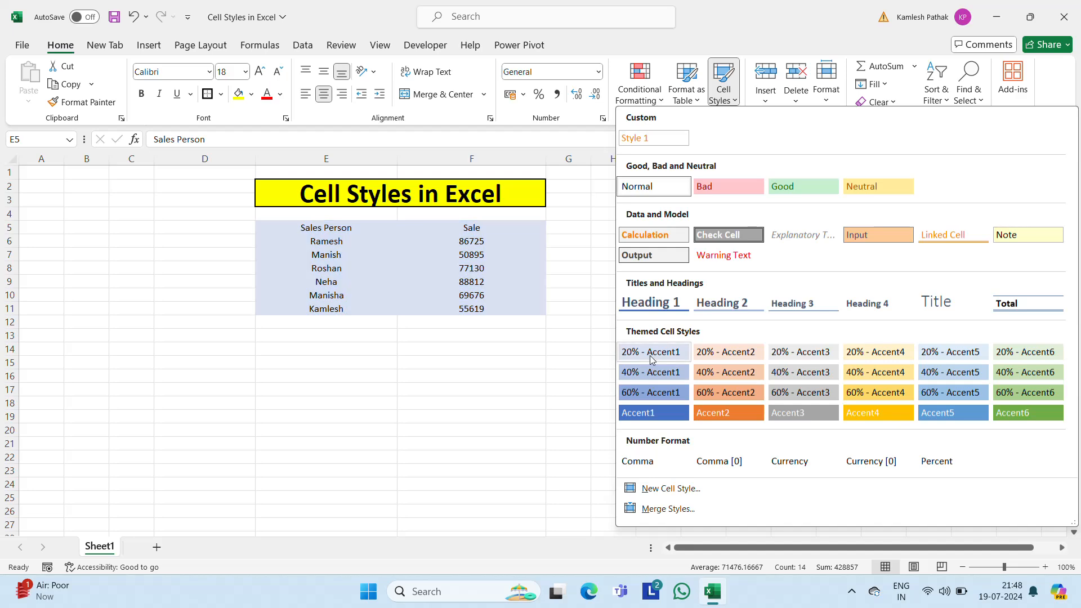
{"action": "left_click", "coordinate": [648, 356]}
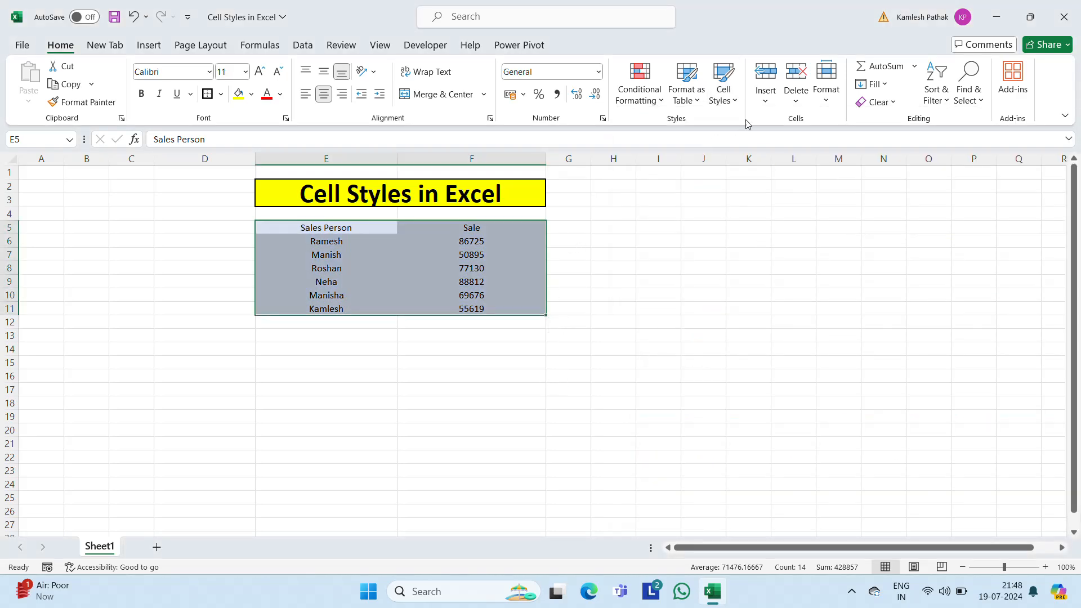
{"action": "left_click", "coordinate": [723, 94]}
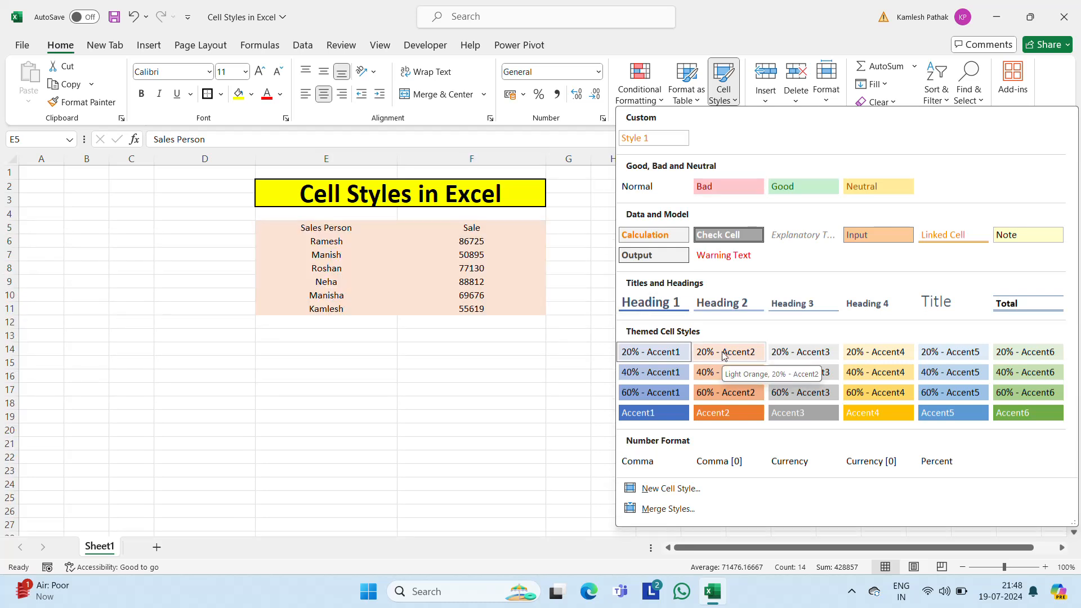
{"action": "left_click", "coordinate": [724, 352]}
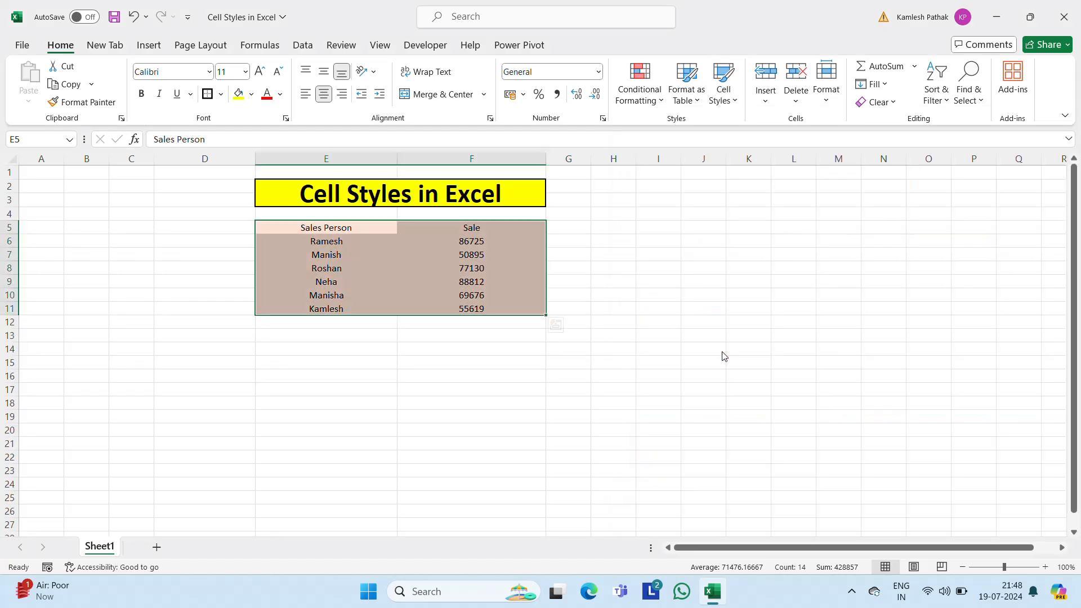
Step: Clear the contents of both sales table columns, E5:E11 and F5:F11, keeping their cell style
{"action": "left_click", "coordinate": [493, 245]}
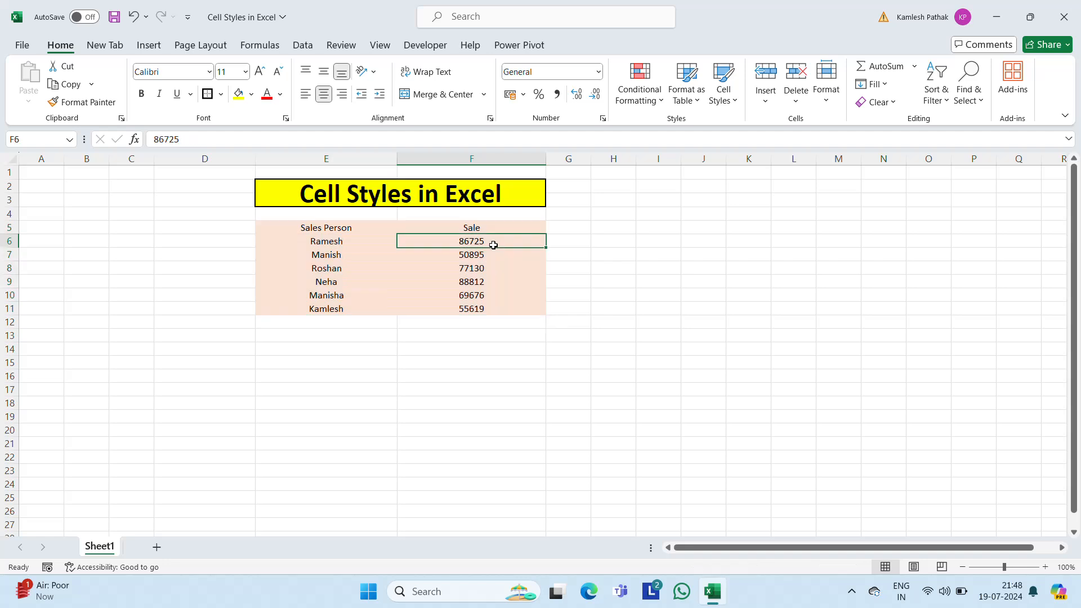
{"action": "key", "text": "ctrl+shift+Down"}
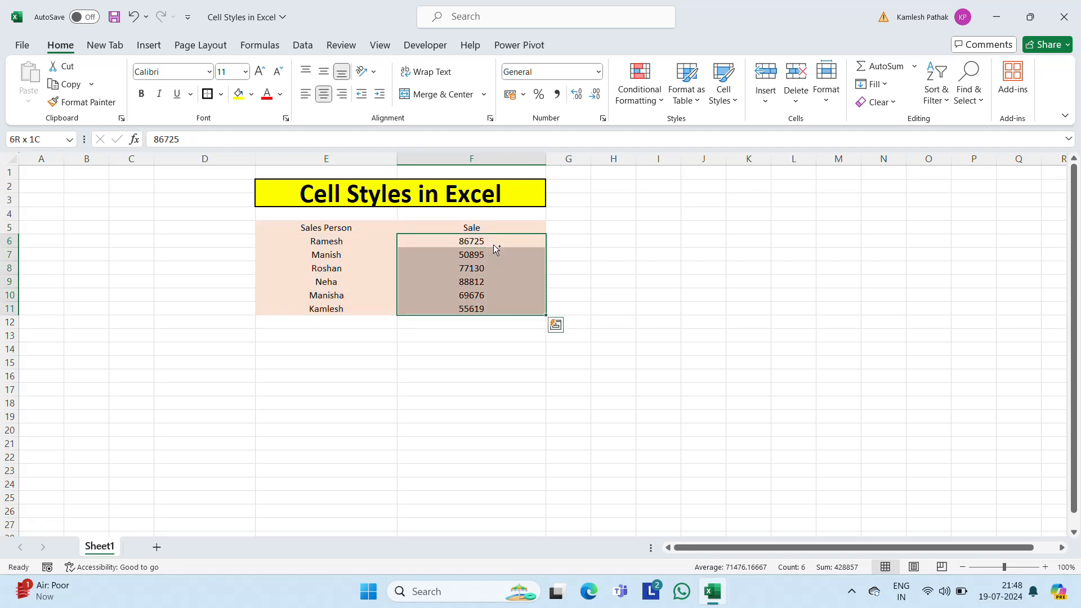
{"action": "left_click", "coordinate": [494, 245]}
{"action": "key", "text": "Left"}
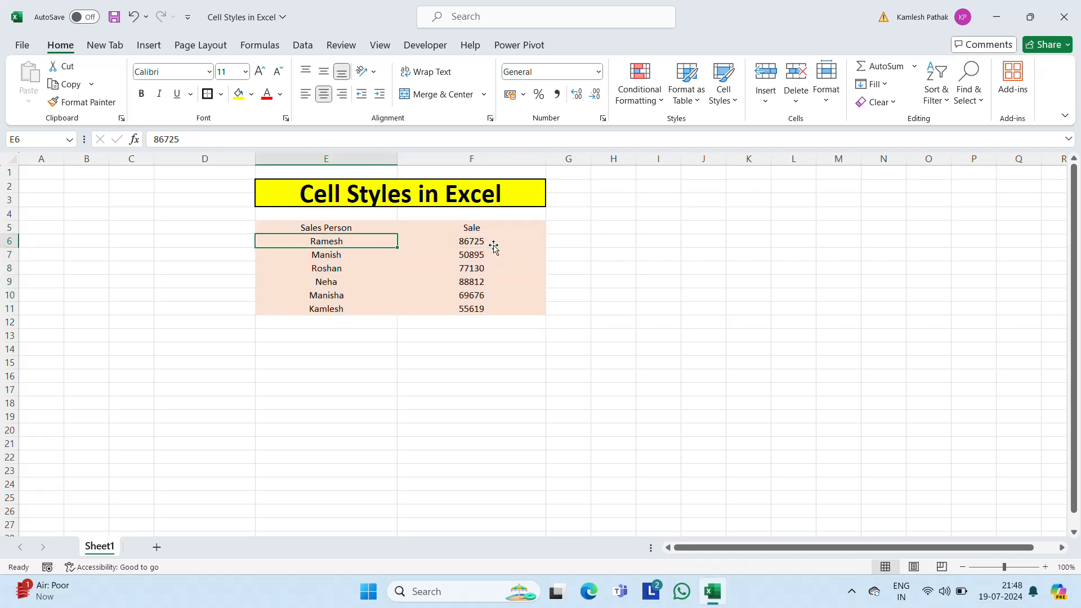
{"action": "key", "text": "Up"}
{"action": "key", "text": "shift+Down"}
{"action": "key", "text": "shift+Down"}
{"action": "key", "text": "shift+Down"}
{"action": "key", "text": "shift+Down"}
{"action": "key", "text": "shift+Down"}
{"action": "key", "text": "shift+Down"}
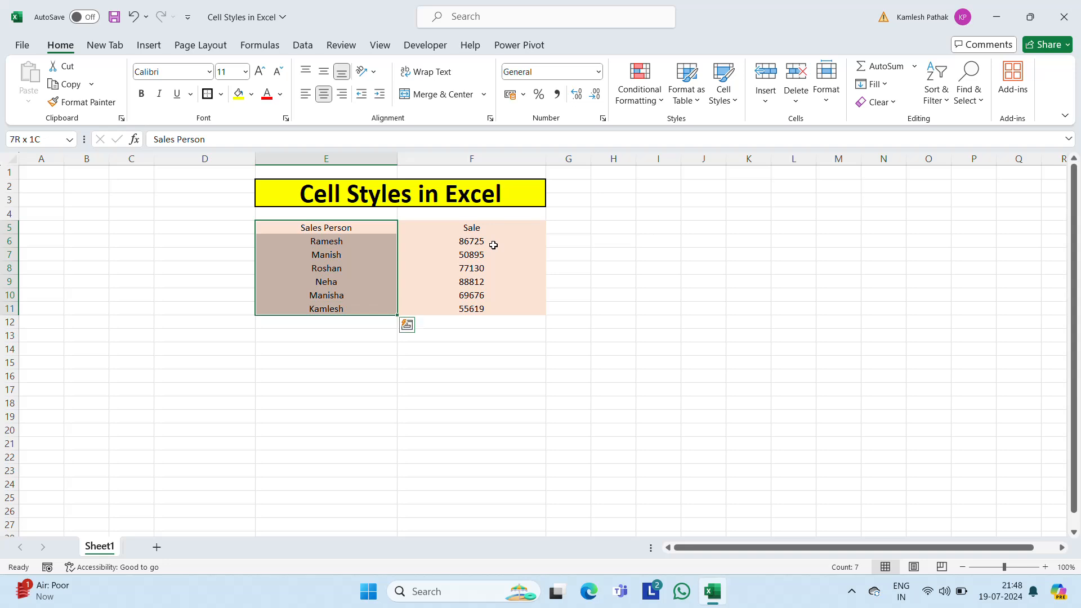
{"action": "key", "text": "Delete"}
{"action": "key", "text": "Right"}
{"action": "key", "text": "ctrl+shift+Down"}
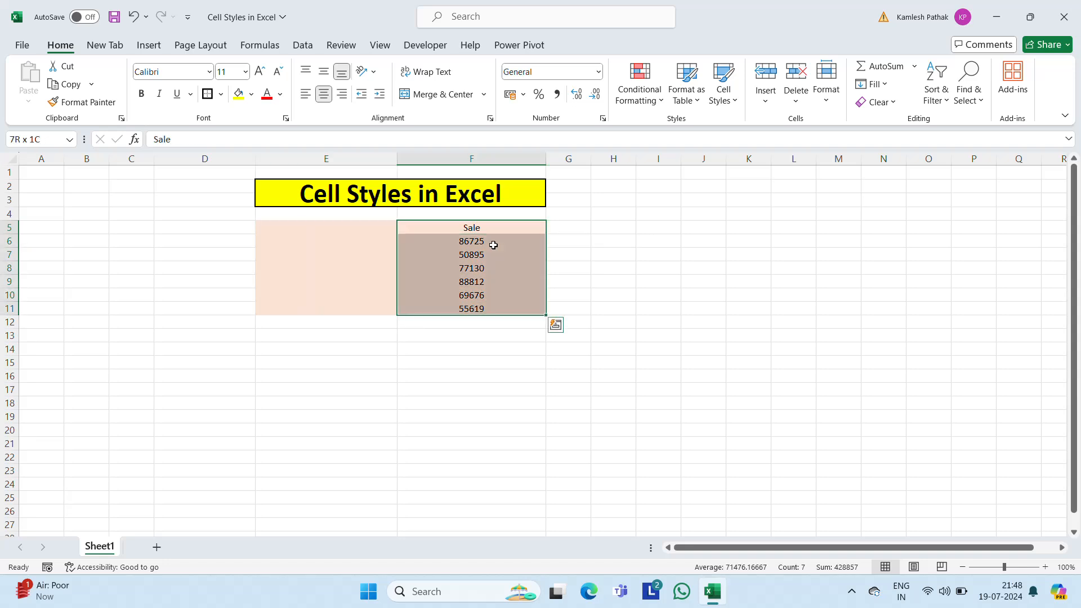
{"action": "key", "text": "Delete"}
Step: Enter the header Value in E5 and the numbers 50, 20, 10, 45, 60 and 70 in E6:E11
{"action": "key", "text": "Left"}
{"action": "type", "text": "Va"}
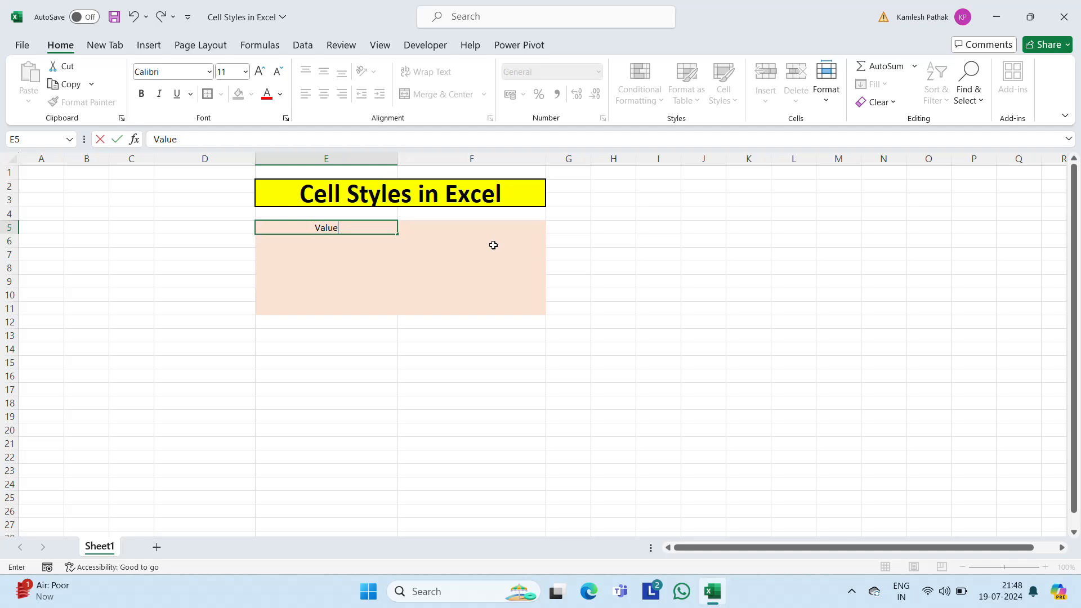
{"action": "key", "text": "Return"}
{"action": "type", "text": "50"}
{"action": "key", "text": "Return"}
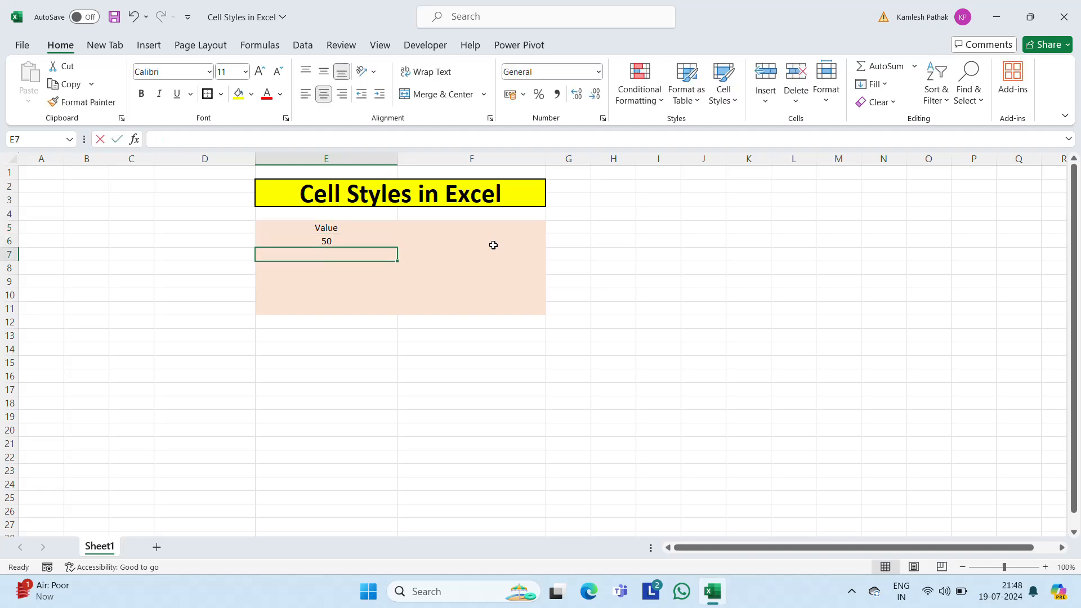
{"action": "type", "text": "20"}
{"action": "key", "text": "Return"}
{"action": "type", "text": "10"}
{"action": "key", "text": "Return"}
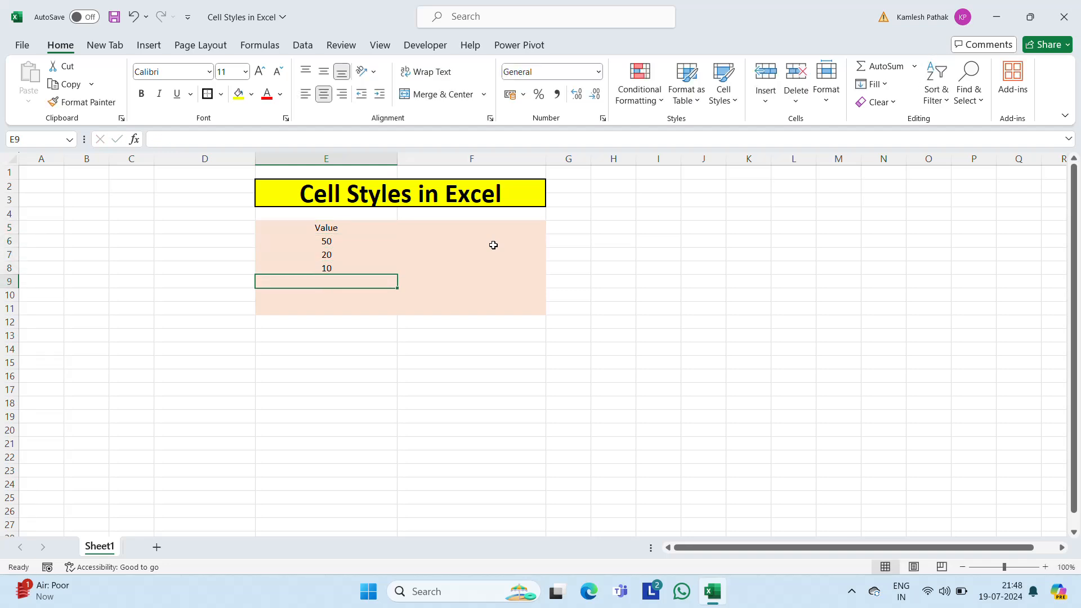
{"action": "type", "text": "45"}
{"action": "key", "text": "Return"}
{"action": "type", "text": "60"}
{"action": "key", "text": "Return"}
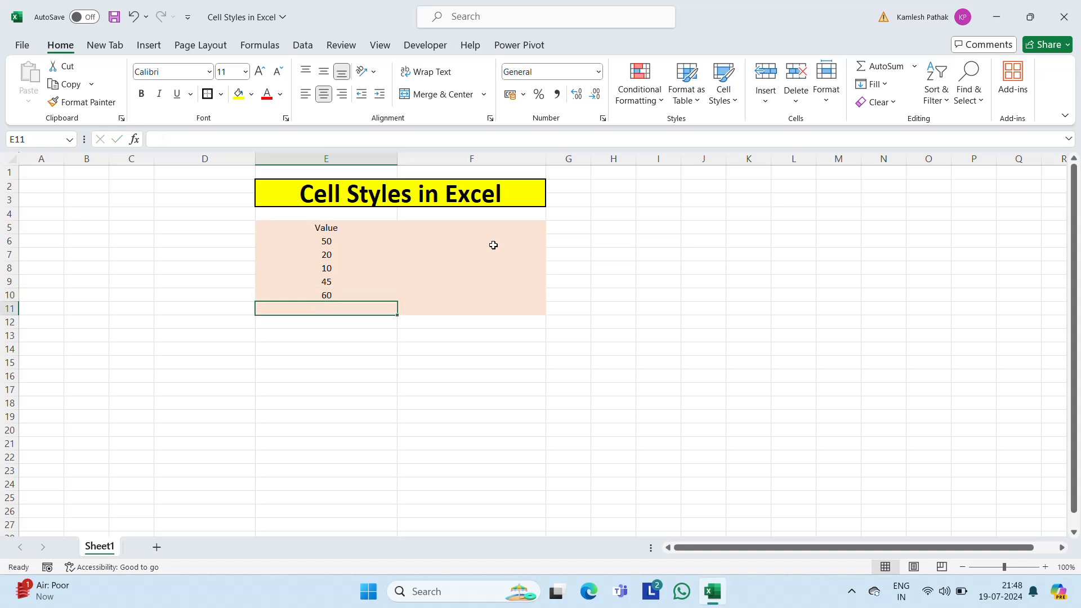
{"action": "type", "text": "70"}
{"action": "key", "text": "Return"}
Step: Set the font size to 18 for rows 5 to 11, from column E through the sheet's last column
{"action": "key", "text": "Up"}
{"action": "key", "text": "Up"}
{"action": "key", "text": "Up"}
{"action": "key", "text": "Up"}
{"action": "key", "text": "Up"}
{"action": "key", "text": "Up"}
{"action": "key", "text": "Up"}
{"action": "key", "text": "ctrl+shift+Down"}
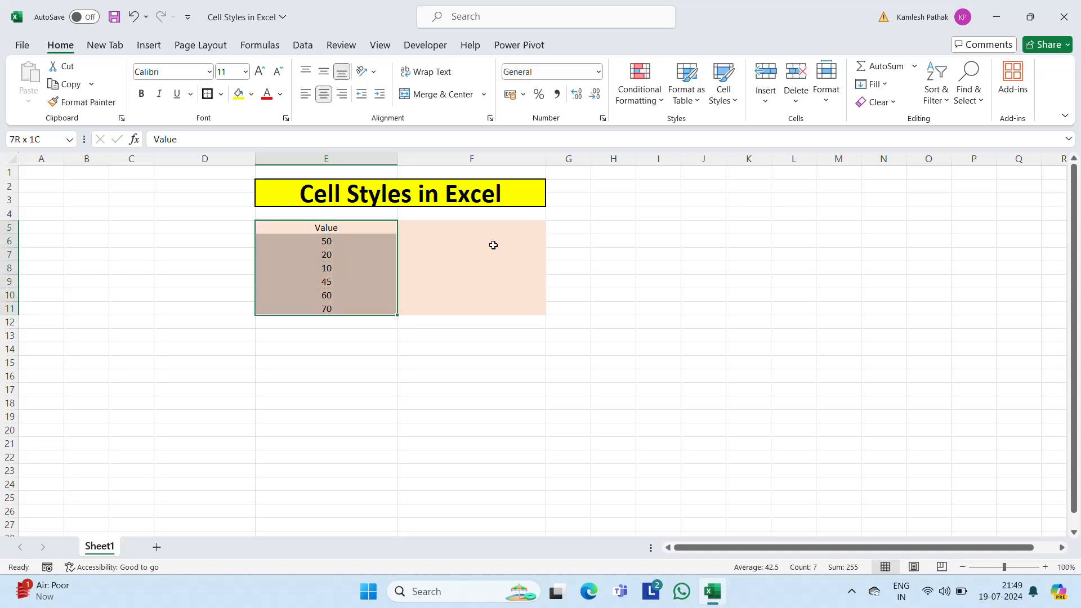
{"action": "key", "text": "ctrl+shift+Right"}
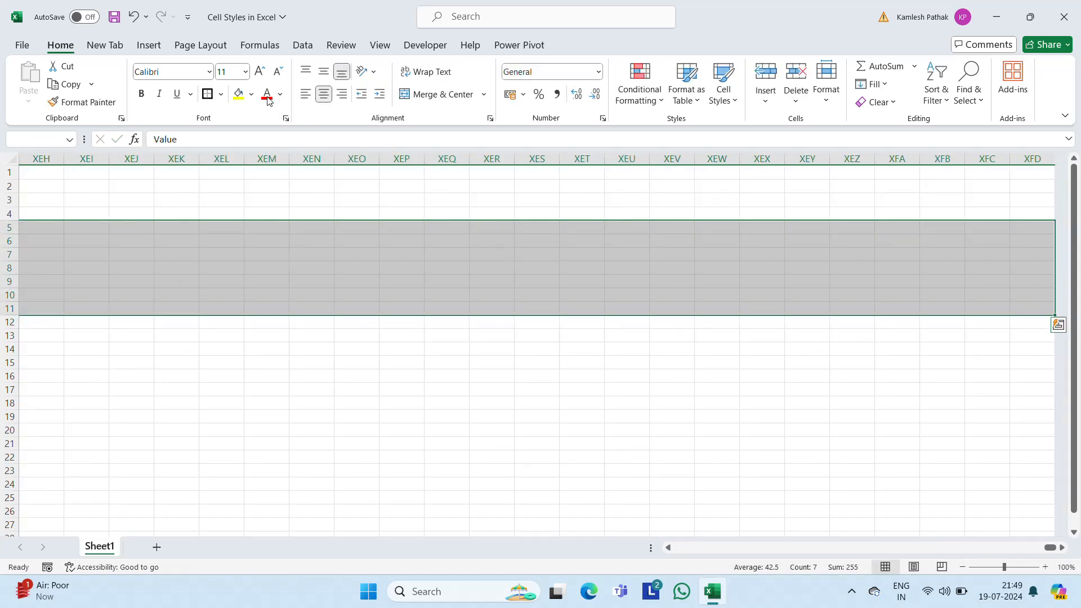
{"action": "left_click", "coordinate": [245, 71]}
{"action": "left_click", "coordinate": [232, 197]}
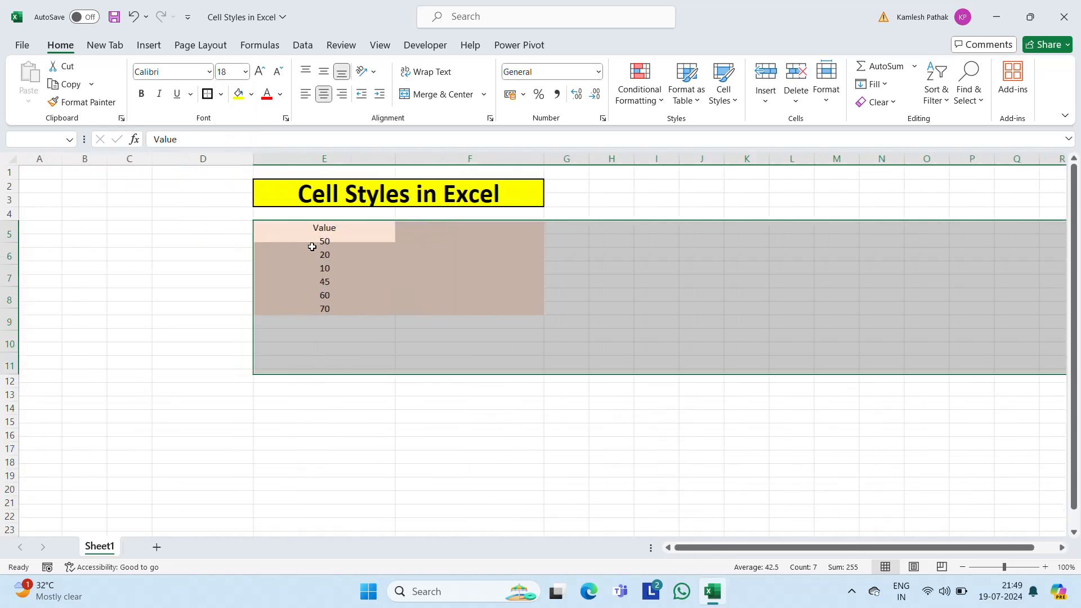
Step: Apply the 20% - Accent2 cell style to the numbers in E6:E11
{"action": "left_click", "coordinate": [329, 253]}
{"action": "key", "text": "ctrl+shift+Down"}
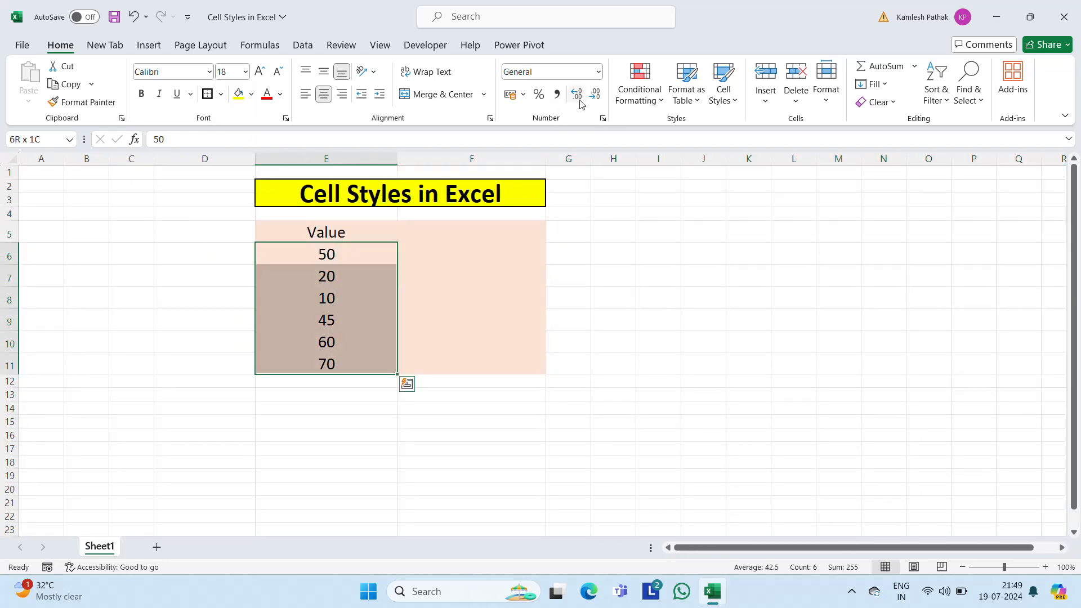
{"action": "left_click", "coordinate": [732, 99]}
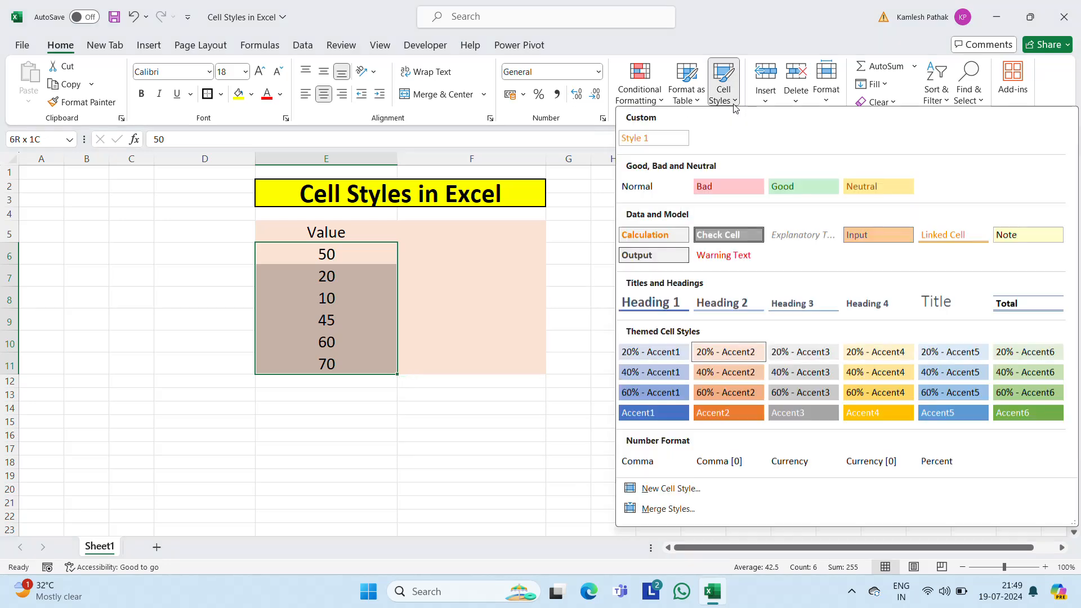
{"action": "left_click", "coordinate": [721, 352]}
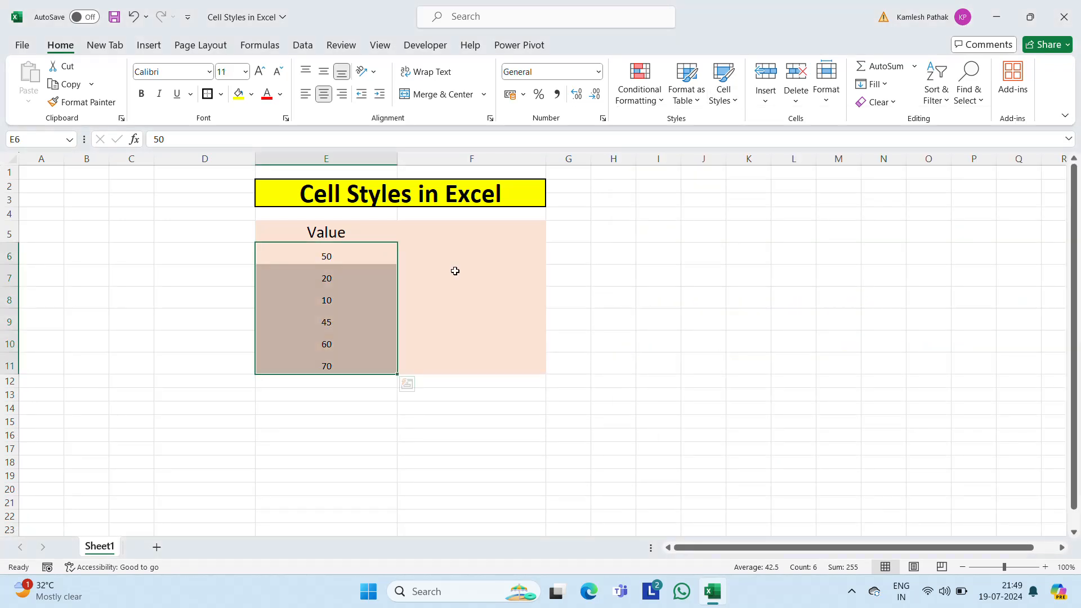
Step: Format the numbers in E6:E11 as percentages with one decimal place, and preview other cell styles without applying any
{"action": "left_click", "coordinate": [539, 94]}
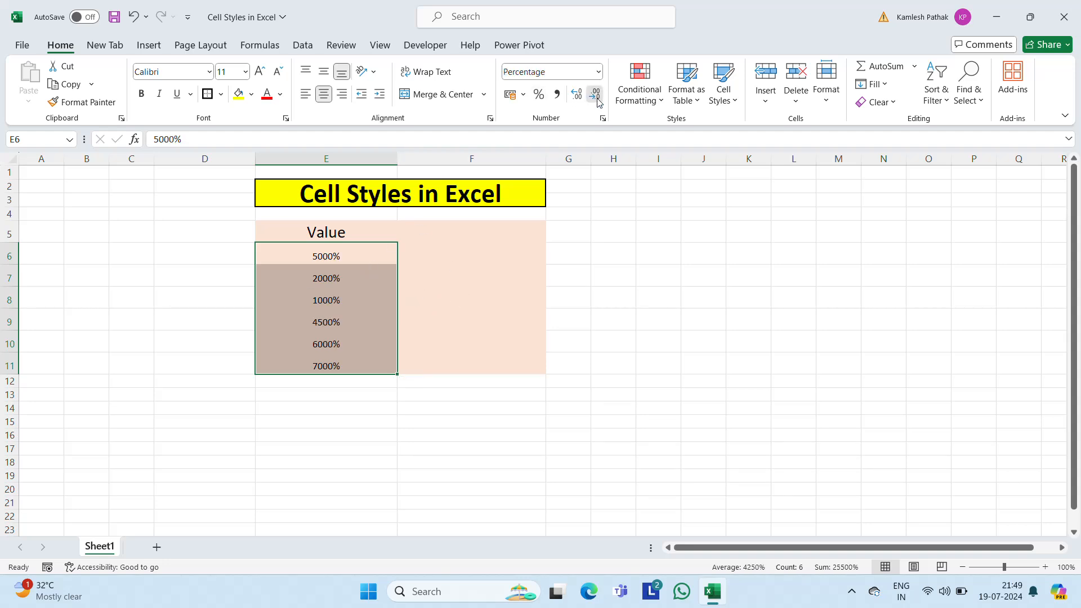
{"action": "left_click", "coordinate": [577, 94]}
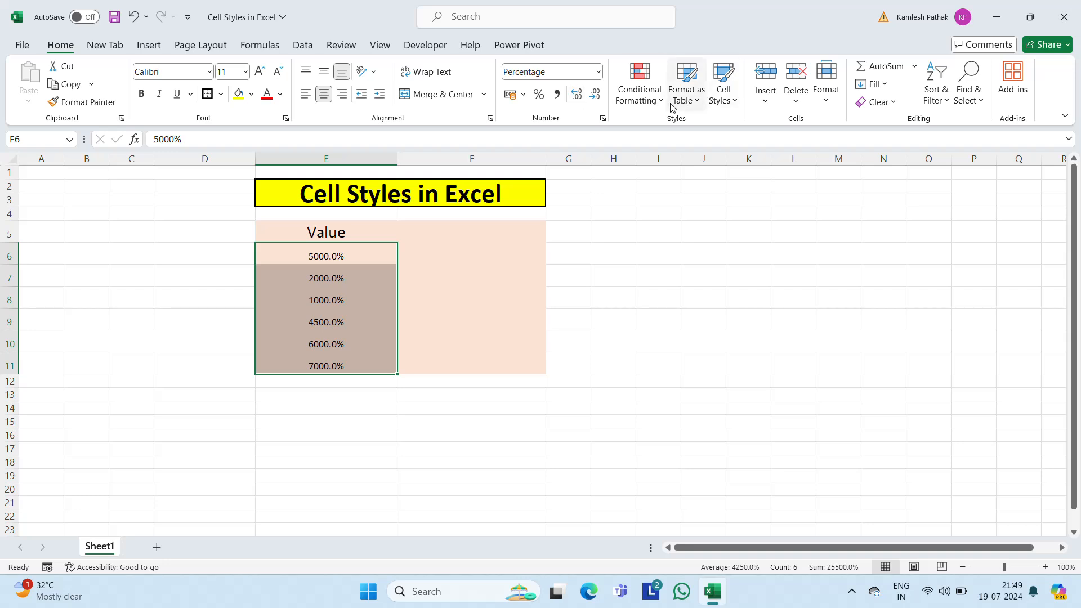
{"action": "left_click", "coordinate": [733, 107]}
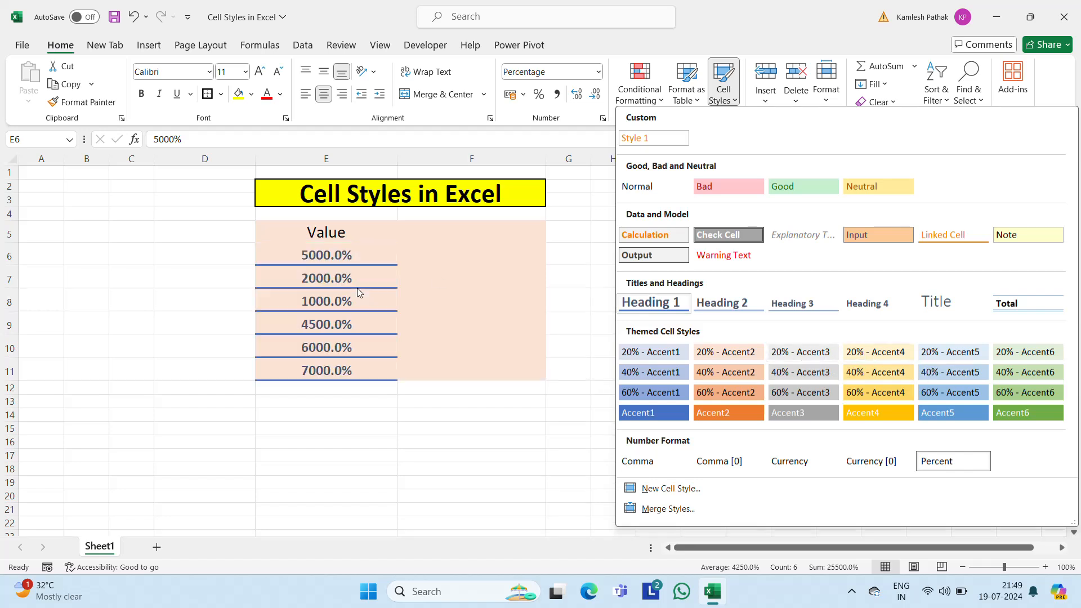
{"action": "left_click", "coordinate": [326, 282]}
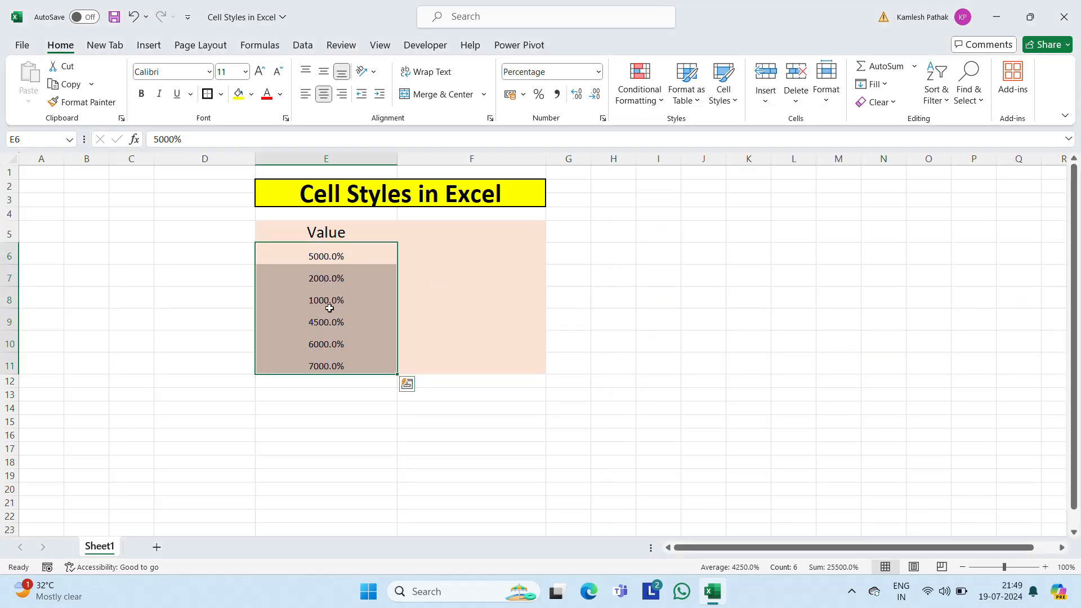
Step: Set the number format of E6:E11 to Percentage with 0 decimal places through the Format Cells dialog
{"action": "right_click", "coordinate": [329, 308]}
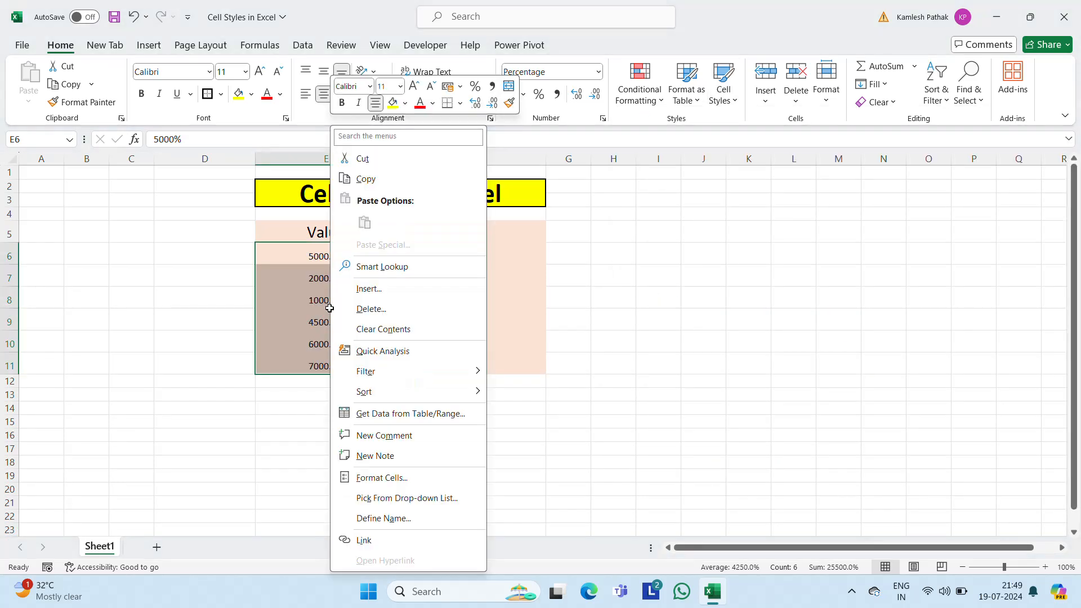
{"action": "left_click", "coordinate": [379, 479]}
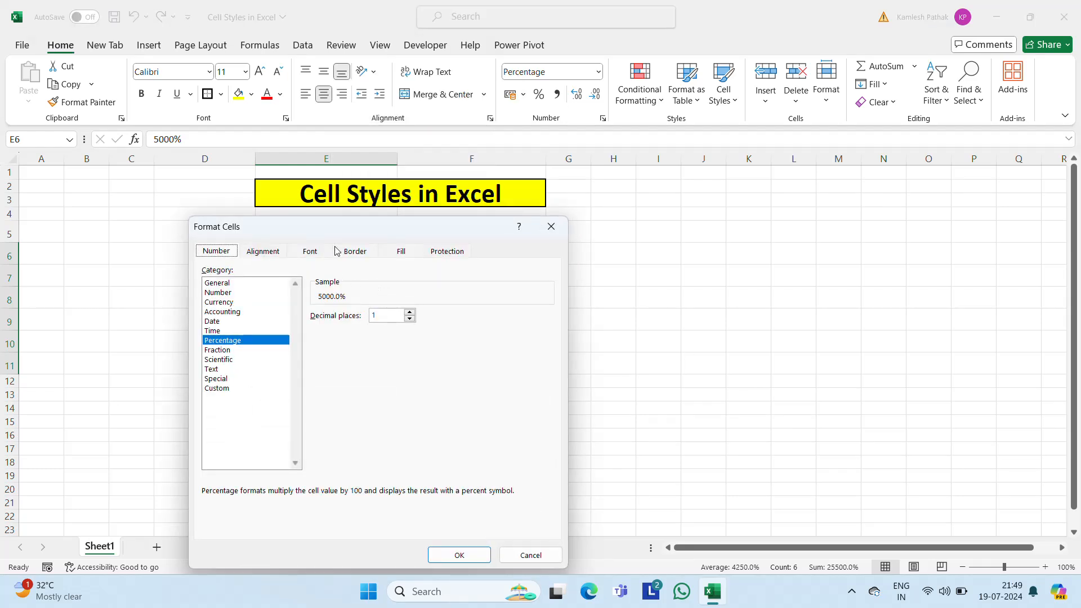
{"action": "left_click_drag", "start_coordinate": [342, 235], "coordinate": [752, 196]}
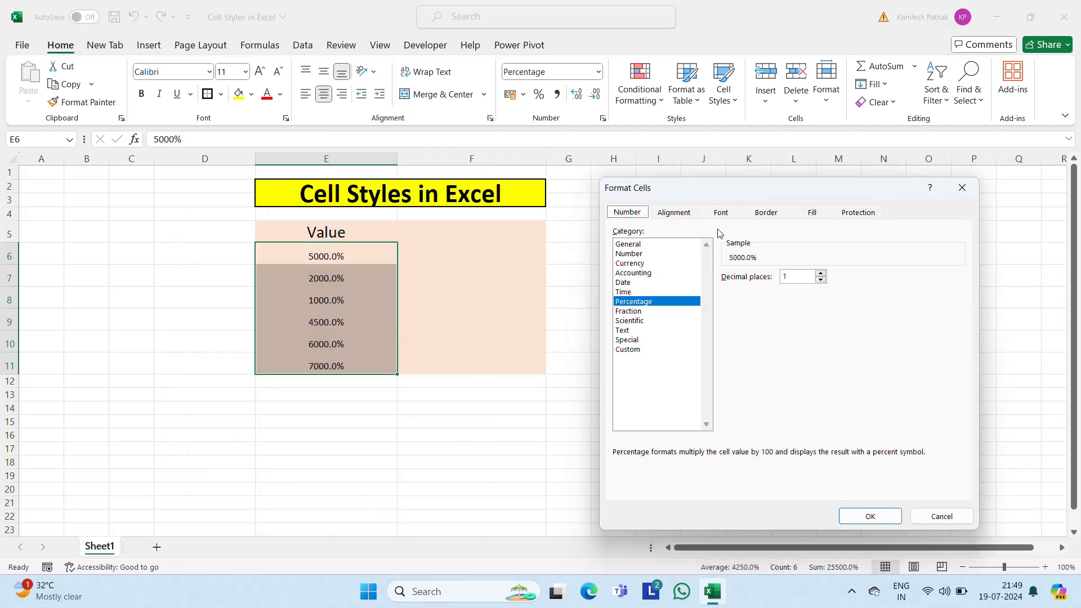
{"action": "left_click", "coordinate": [638, 246]}
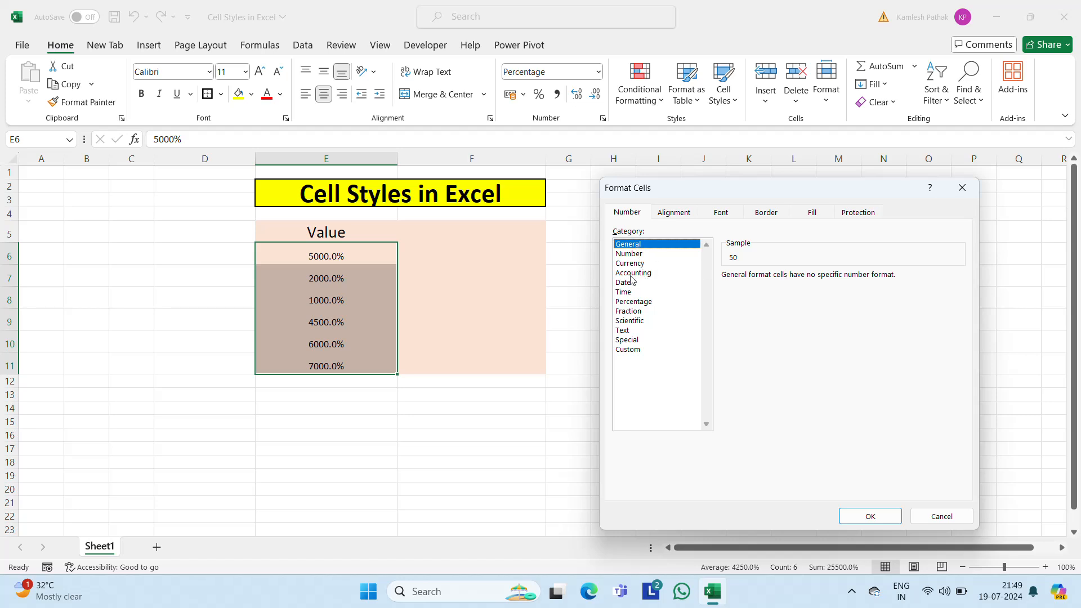
{"action": "left_click", "coordinate": [634, 303]}
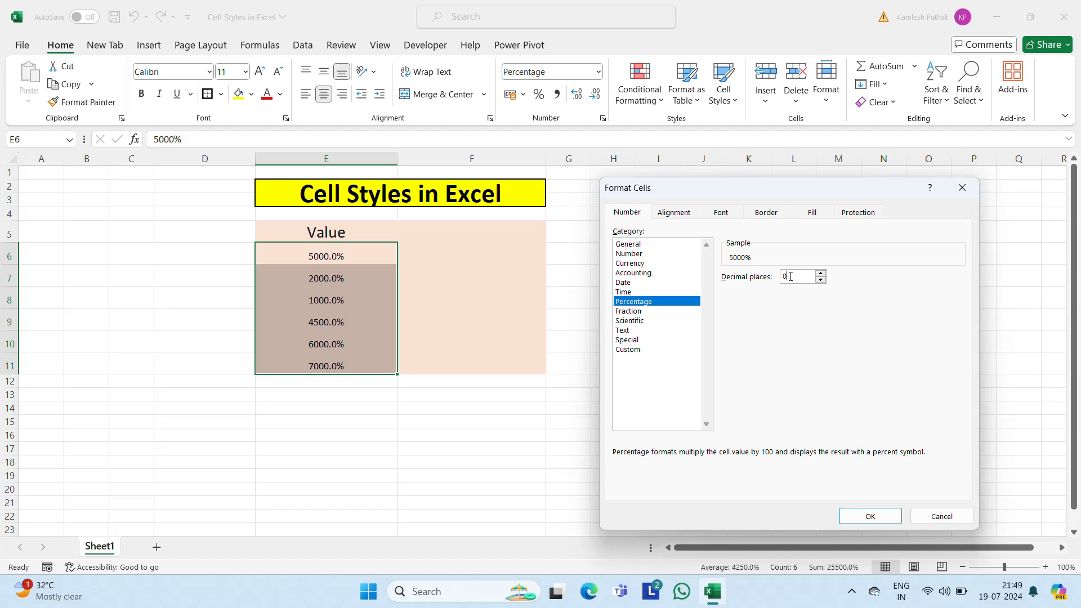
{"action": "left_click", "coordinate": [879, 515]}
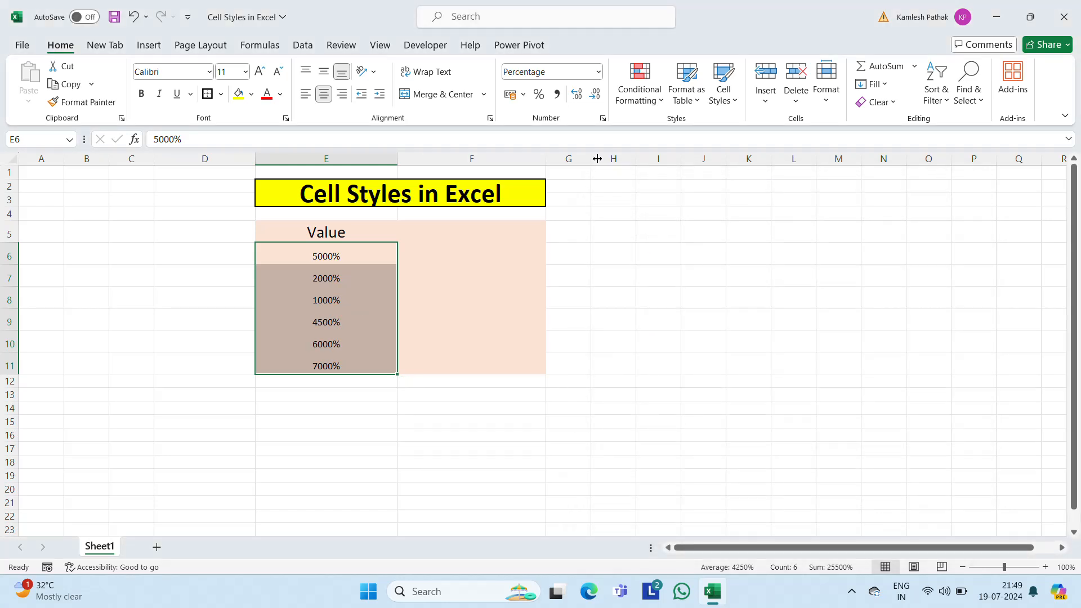
Step: Check which cell style is currently applied to E6:E11 in the cell styles gallery
{"action": "left_click", "coordinate": [336, 259]}
{"action": "key", "text": "ctrl+shift+Down"}
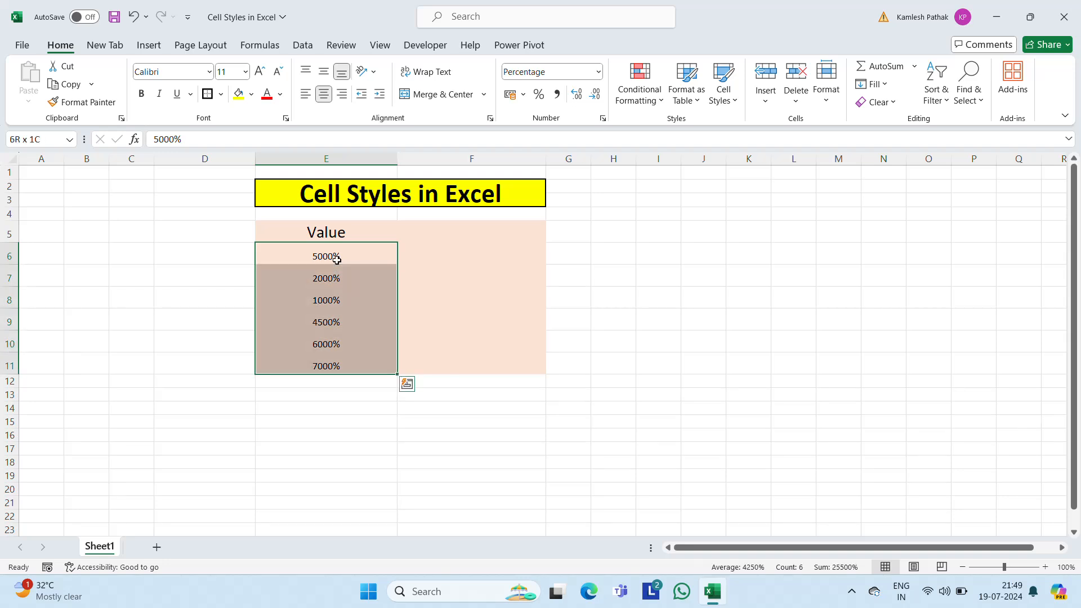
{"action": "left_click", "coordinate": [723, 90]}
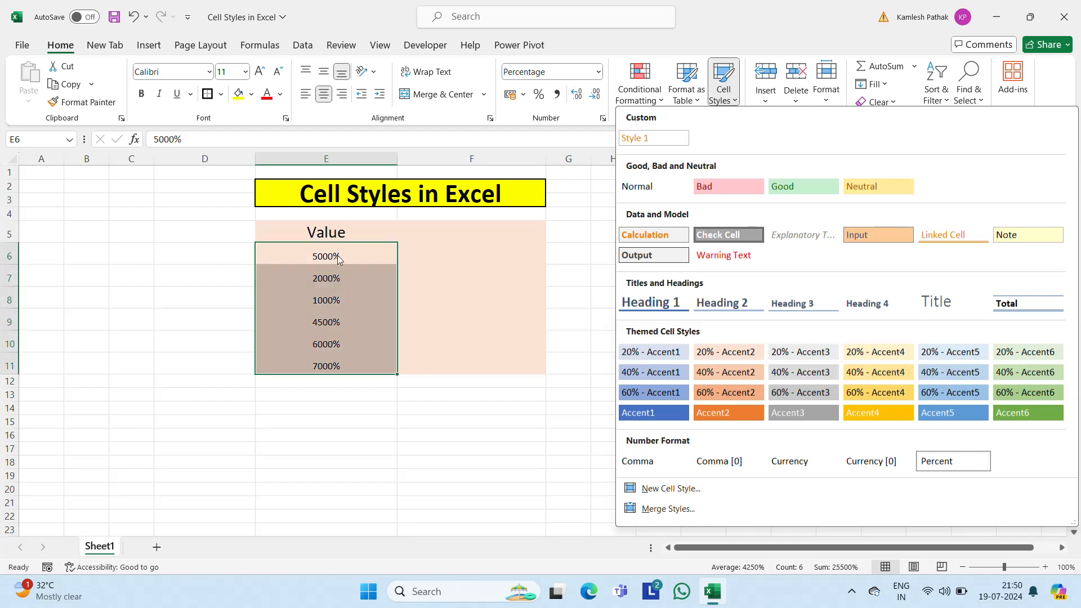
{"action": "key", "text": "Escape"}
Step: Replace the values in E6:E11 with 20%, 30%, 40%, 50%, 60% and 70%
{"action": "type", "text": "20"}
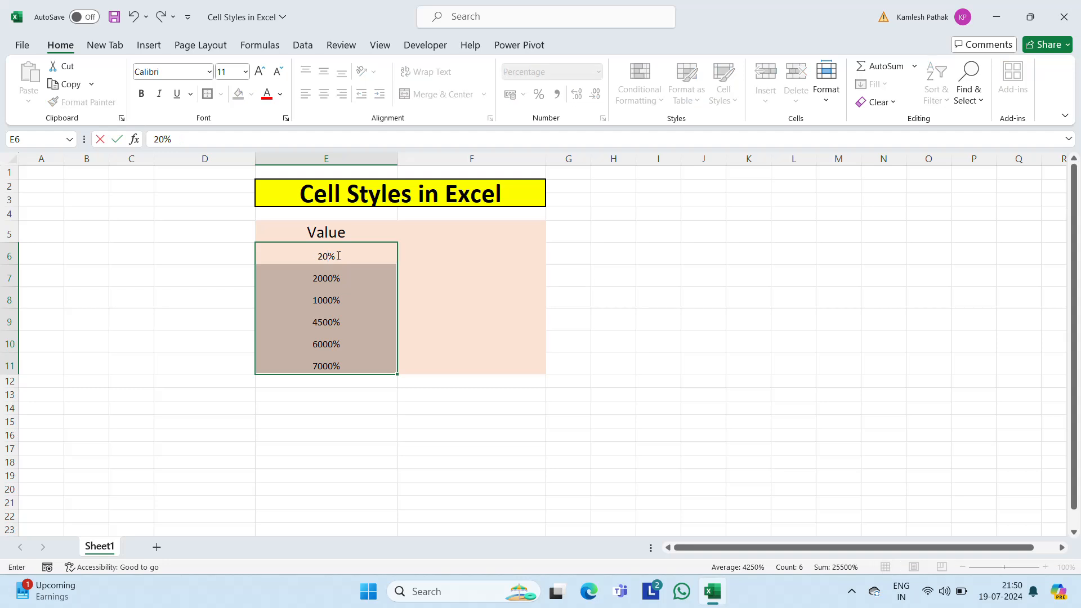
{"action": "key", "text": "Return"}
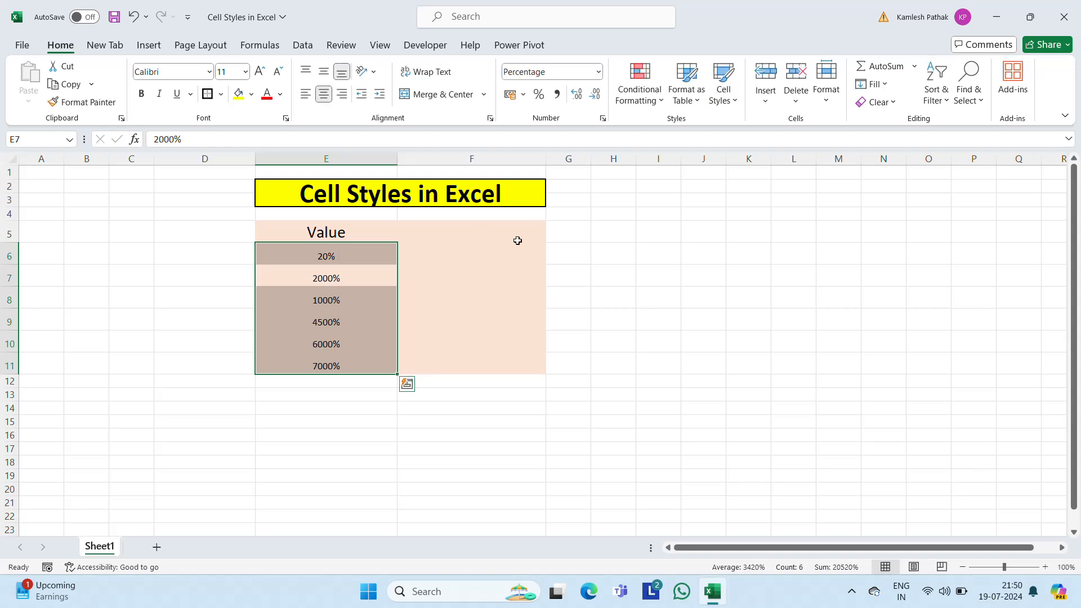
{"action": "type", "text": "30"}
{"action": "key", "text": "Return"}
{"action": "type", "text": "40"}
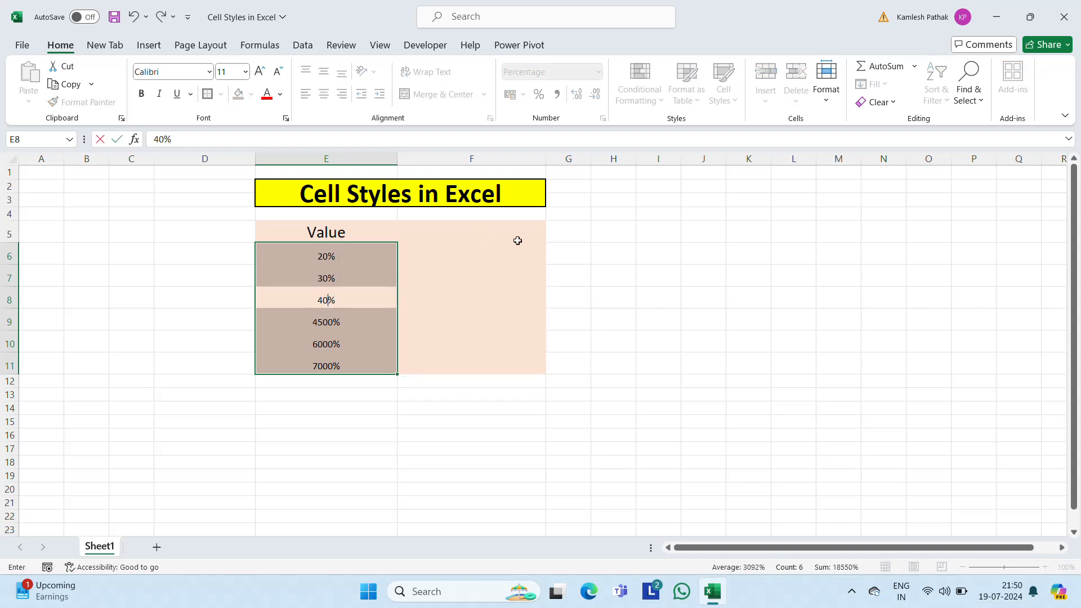
{"action": "key", "text": "Return"}
{"action": "type", "text": "50"}
{"action": "key", "text": "Return"}
{"action": "type", "text": "60"}
{"action": "key", "text": "Return"}
{"action": "type", "text": "70"}
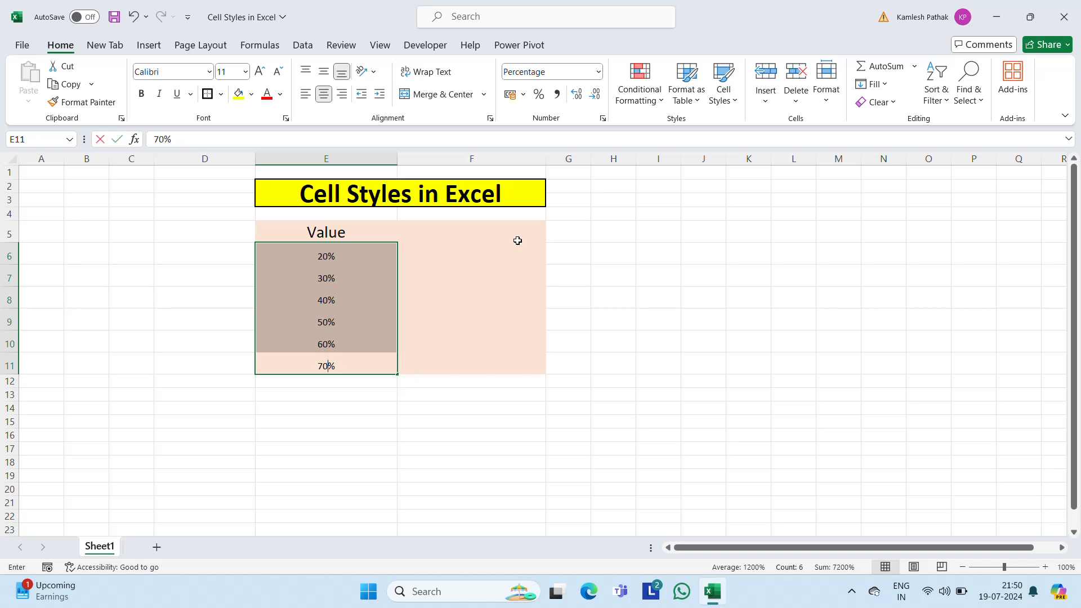
{"action": "key", "text": "Return"}
Step: Set the font size of the percentages in E6:E11 to 18
{"action": "key", "text": "Up"}
{"action": "key", "text": "Up"}
{"action": "key", "text": "Up"}
{"action": "key", "text": "Down"}
{"action": "key", "text": "Down"}
{"action": "key", "text": "Down"}
{"action": "key", "text": "ctrl+shift+Down"}
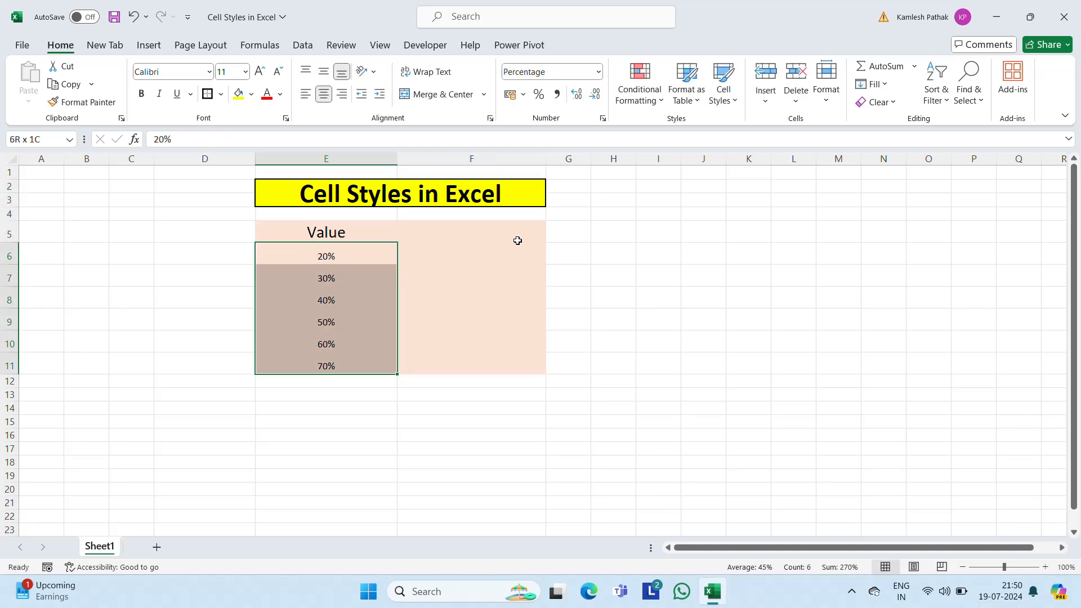
{"action": "left_click", "coordinate": [245, 71]}
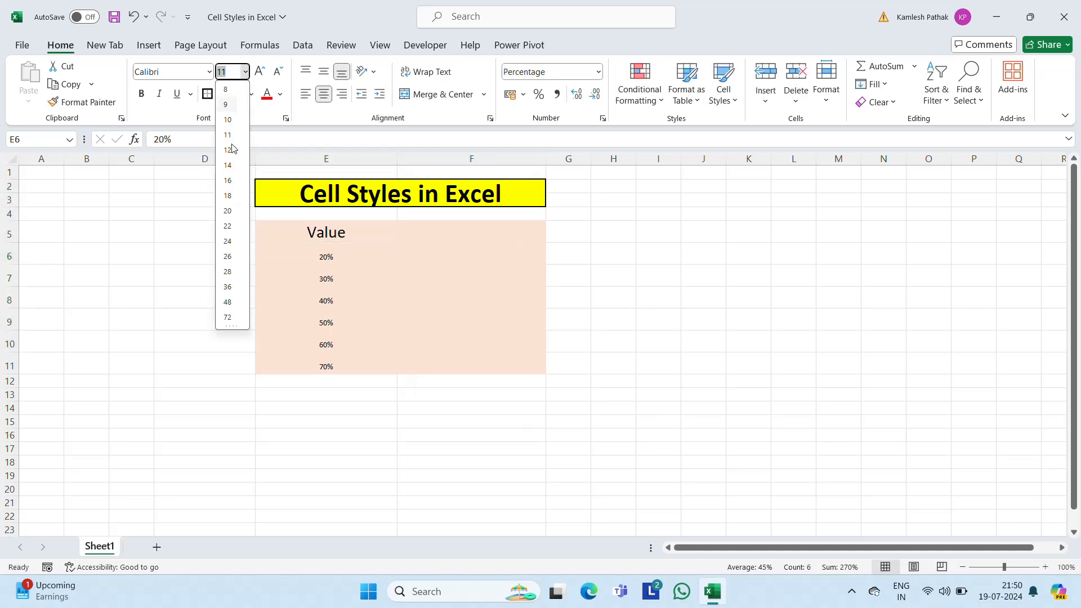
{"action": "left_click", "coordinate": [225, 195]}
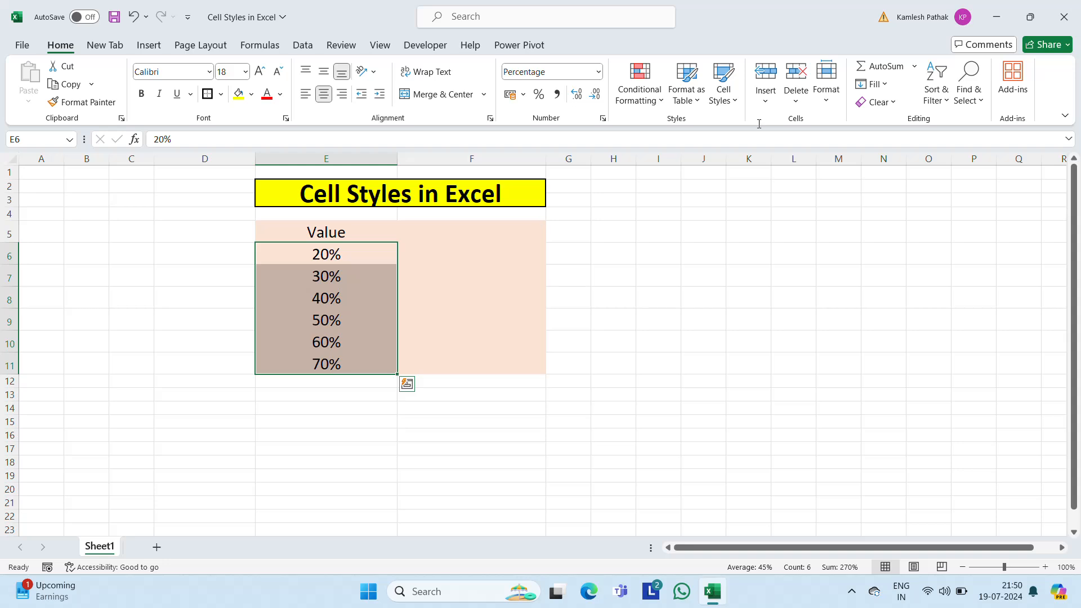
Step: Apply the 40% - Accent2 cell style to E6:E11, and replace it with the Accent6 style
{"action": "left_click", "coordinate": [735, 101]}
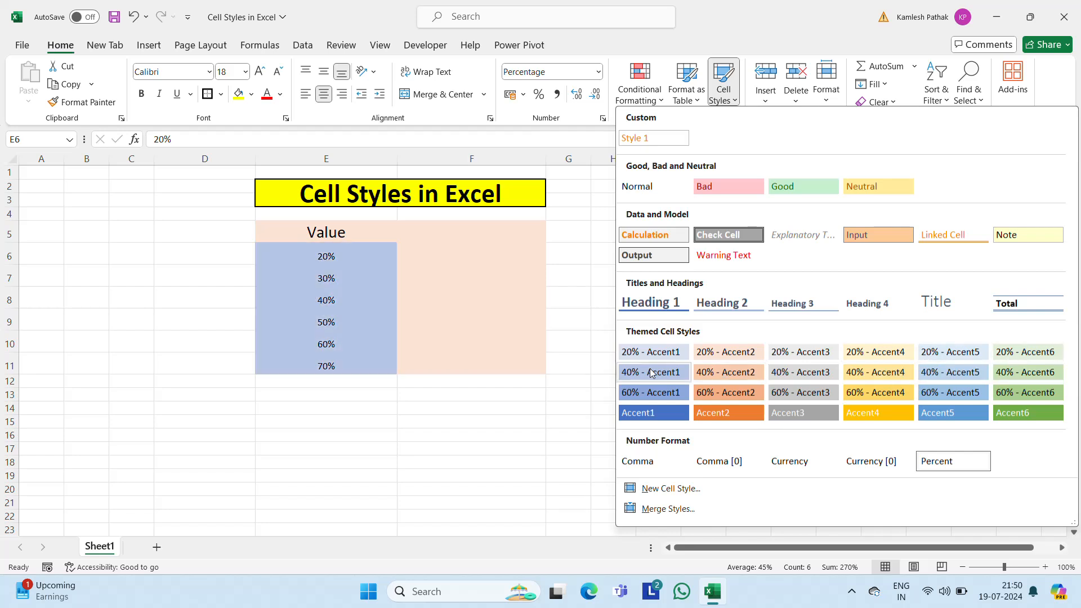
{"action": "left_click", "coordinate": [717, 374]}
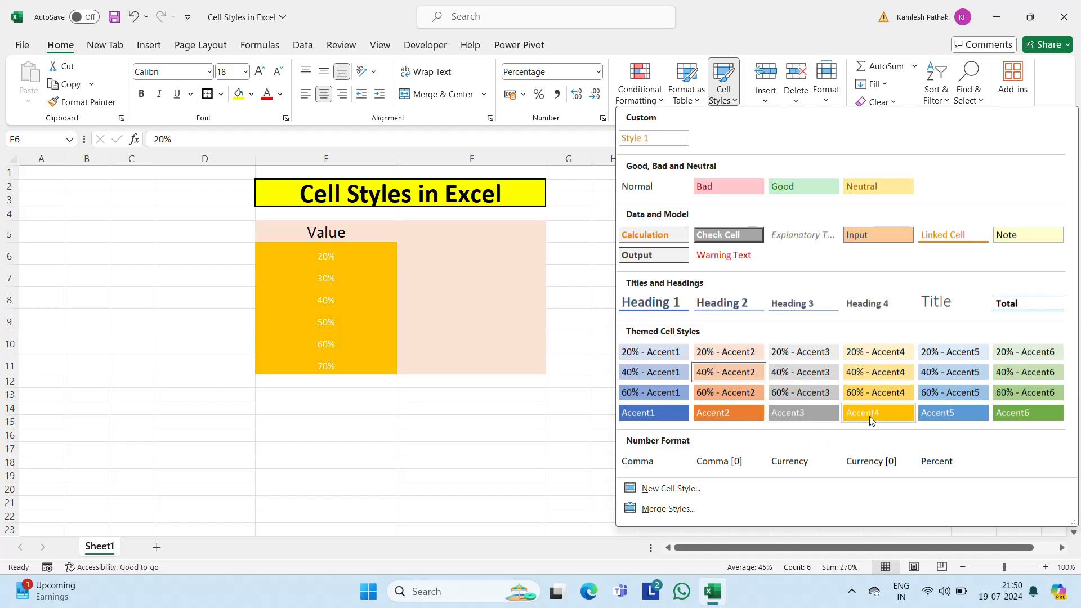
{"action": "left_click", "coordinate": [1014, 414]}
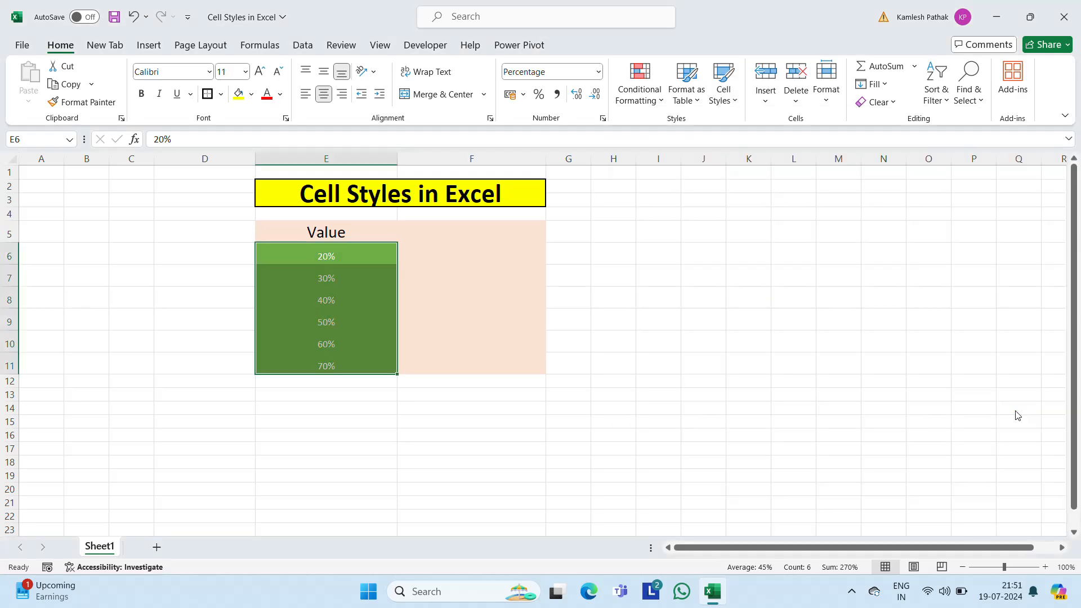
{"action": "left_click", "coordinate": [731, 103]}
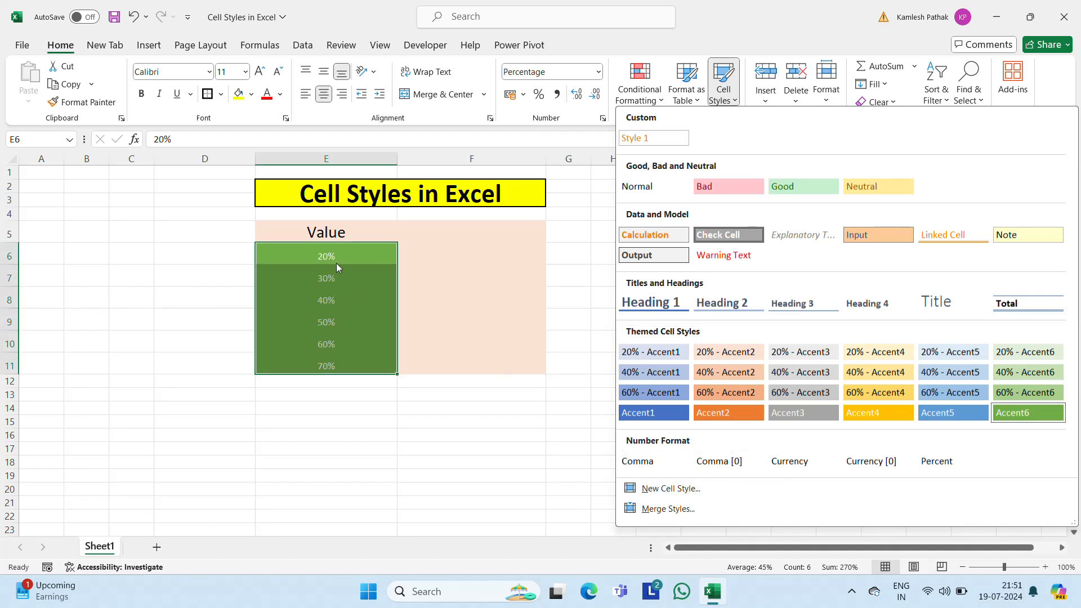
{"action": "left_click", "coordinate": [495, 252]}
Step: Move the "Value" heading from E5 to F5
{"action": "key", "text": "Left"}
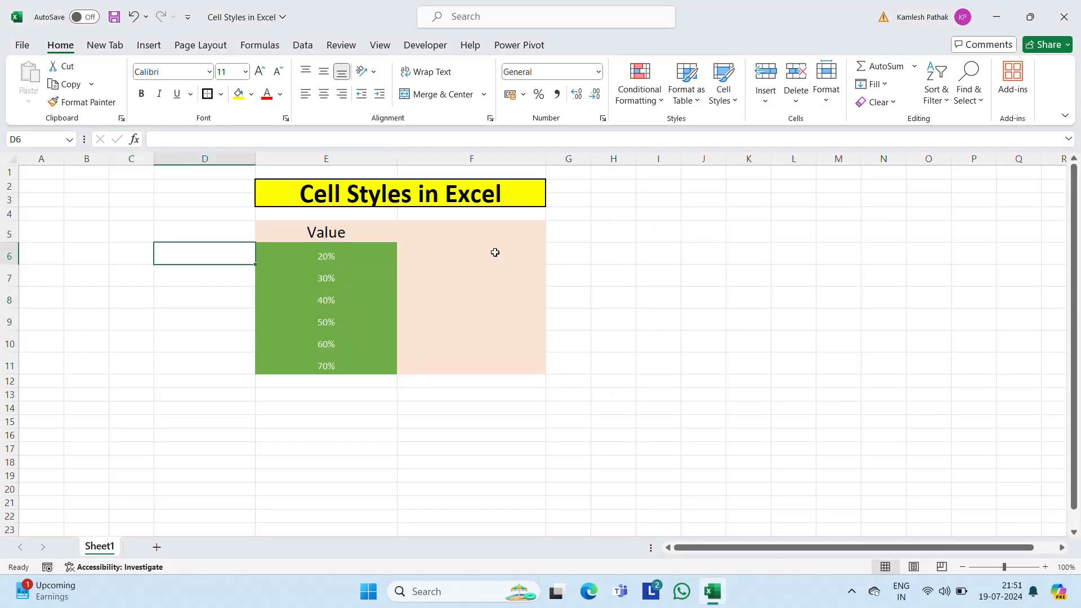
{"action": "key", "text": "Right"}
{"action": "key", "text": "Up"}
{"action": "key", "text": "ctrl+x"}
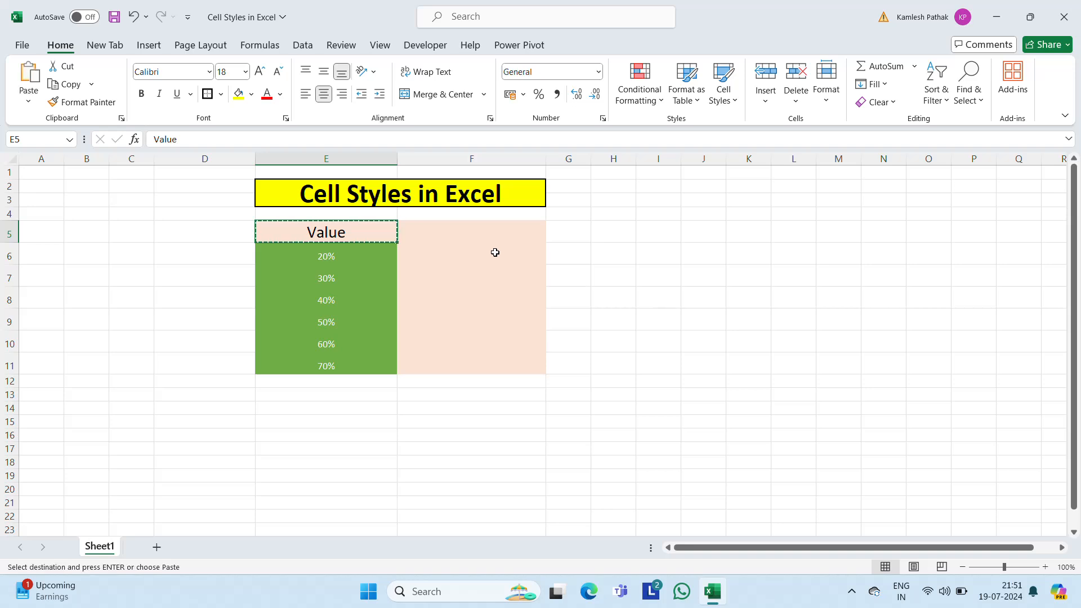
{"action": "key", "text": "Right"}
{"action": "key", "text": "ctrl+v"}
Step: Delete the percentages in E6:E11, keeping the cells' fill
{"action": "key", "text": "Down"}
{"action": "key", "text": "Left"}
{"action": "key", "text": "shift+Down"}
{"action": "key", "text": "shift+Down"}
{"action": "key", "text": "shift+Down"}
{"action": "key", "text": "shift+Down"}
{"action": "key", "text": "shift+Down"}
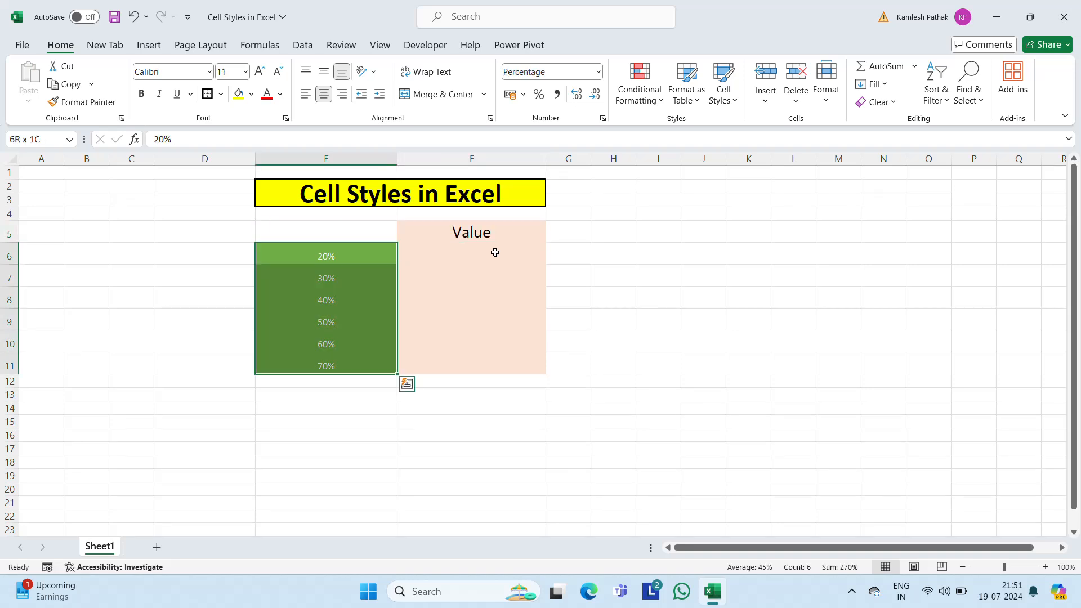
{"action": "key", "text": "Delete"}
Step: Enter 2500, 3500, 250, 50, 60 and 750 in F6:F11 under the heading
{"action": "key", "text": "Right"}
{"action": "type", "text": "25"}
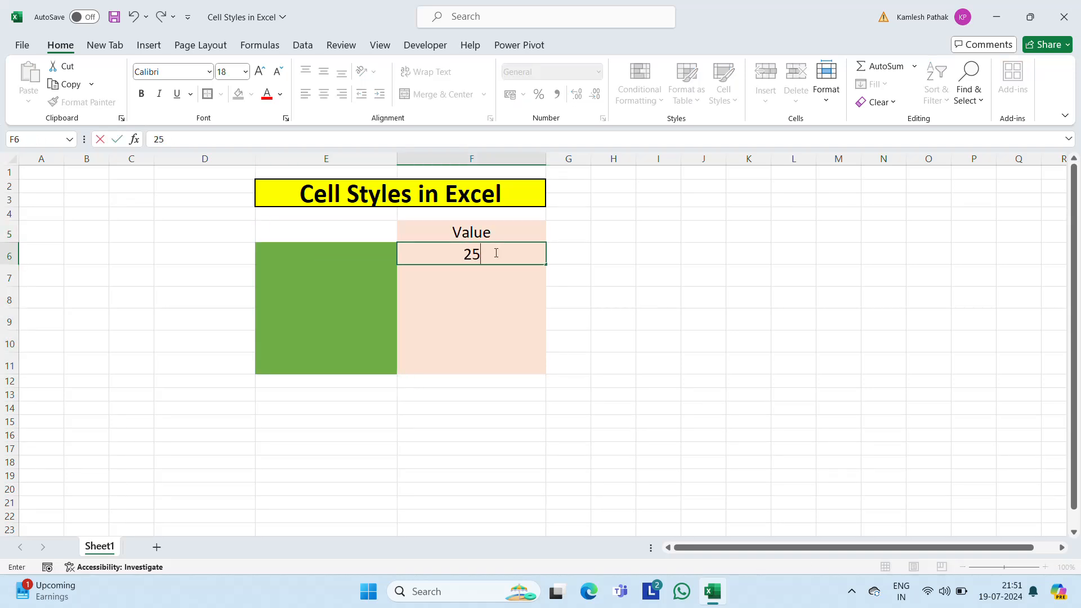
{"action": "key", "text": "Down"}
{"action": "type", "text": "35"}
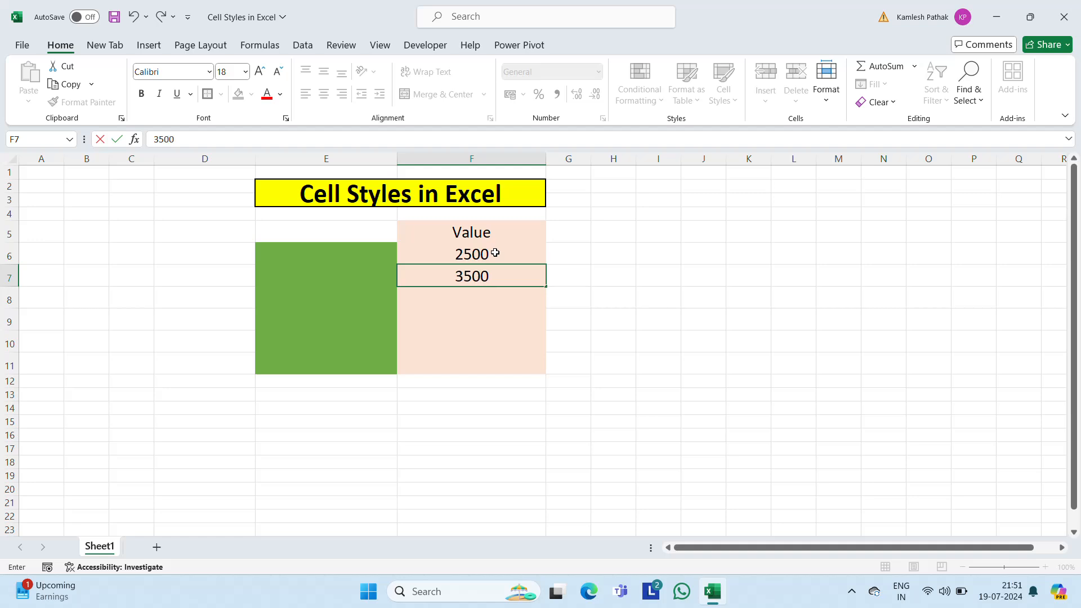
{"action": "key", "text": "Return"}
{"action": "type", "text": "250"}
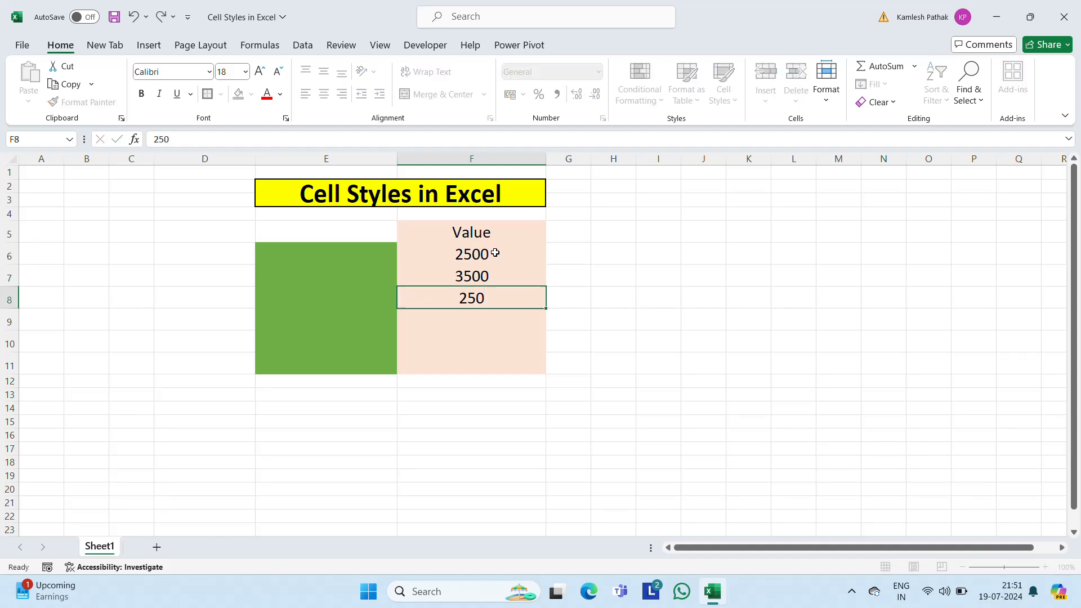
{"action": "key", "text": "Return"}
{"action": "type", "text": "50"}
{"action": "key", "text": "Return"}
{"action": "type", "text": "60"}
{"action": "key", "text": "Return"}
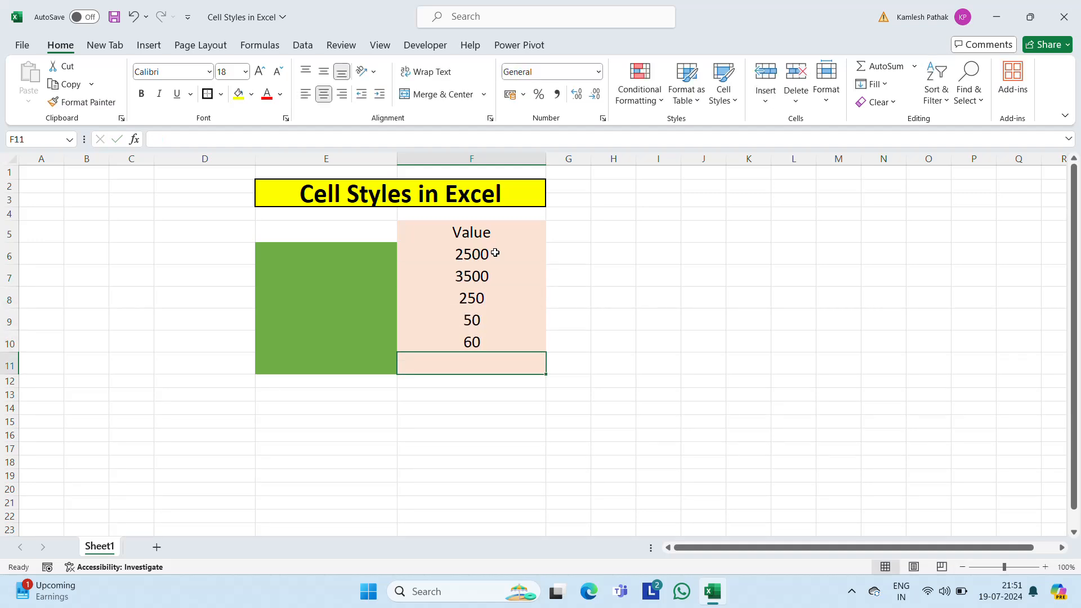
{"action": "type", "text": "7"}
{"action": "key", "text": "Return"}
Step: Preview the Comma number-format cell style on the values in F6:F11 without applying it
{"action": "key", "text": "Up"}
{"action": "key", "text": "Up"}
{"action": "key", "text": "Up"}
{"action": "key", "text": "Up"}
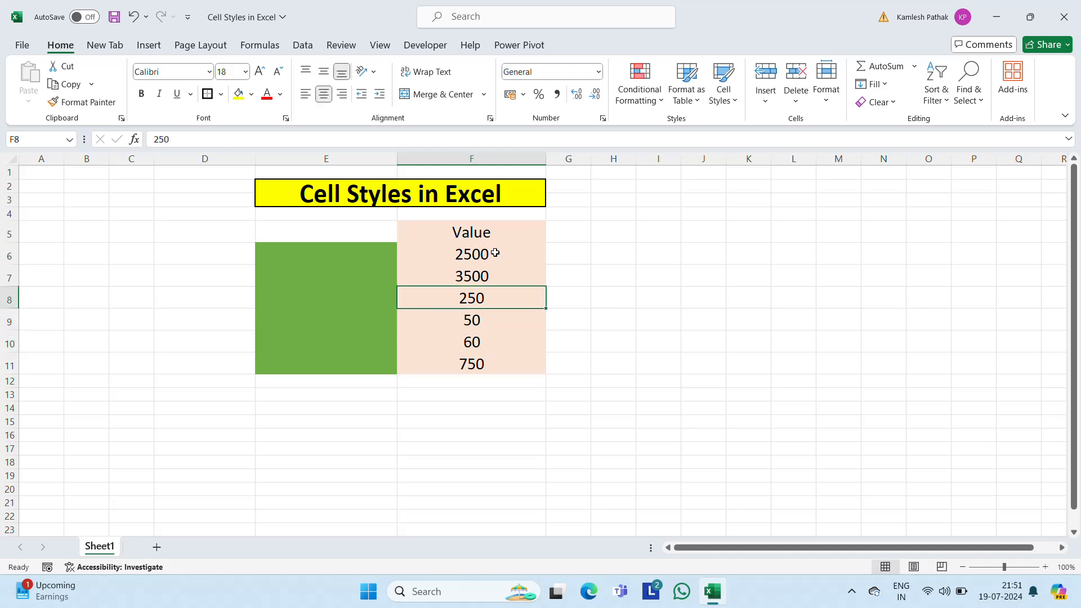
{"action": "key", "text": "Up"}
{"action": "key", "text": "Up"}
{"action": "key", "text": "ctrl+shift+Down"}
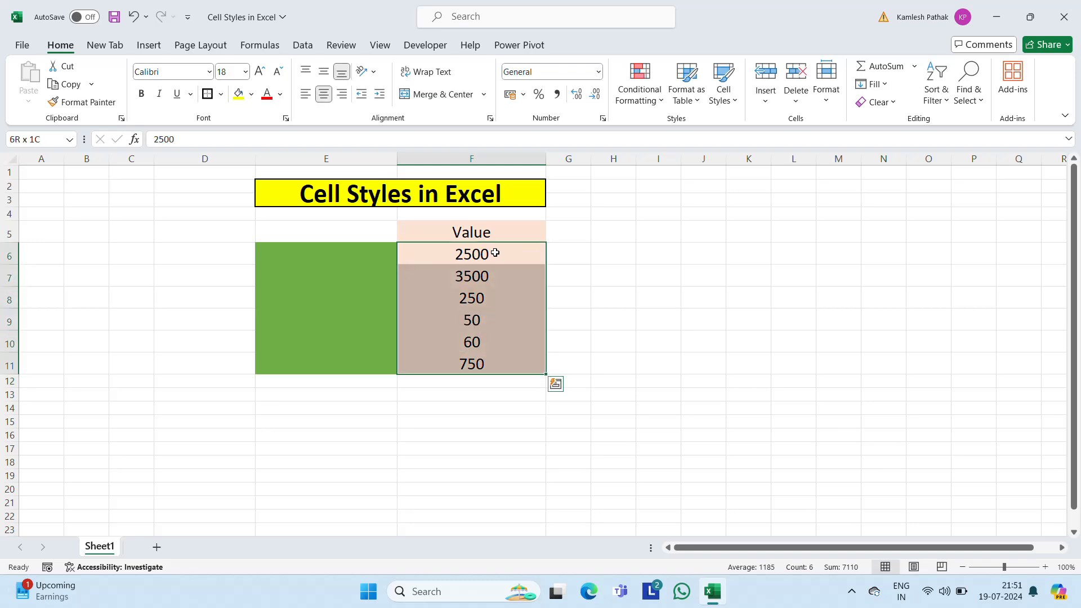
{"action": "left_click", "coordinate": [723, 93]}
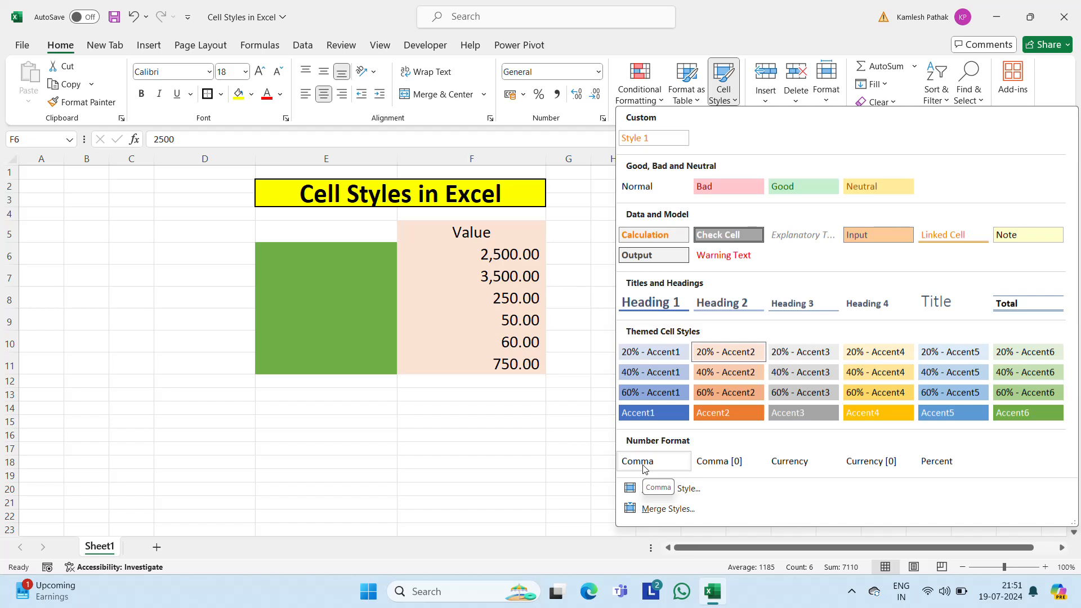
{"action": "left_click", "coordinate": [490, 256]}
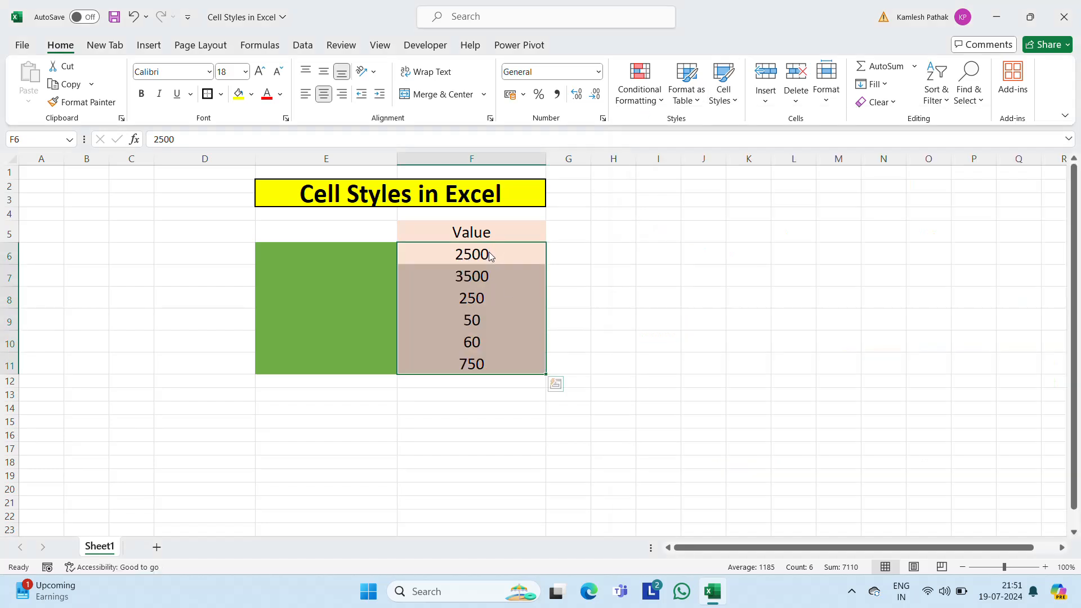
{"action": "left_click_drag", "start_coordinate": [489, 253], "coordinate": [488, 364]}
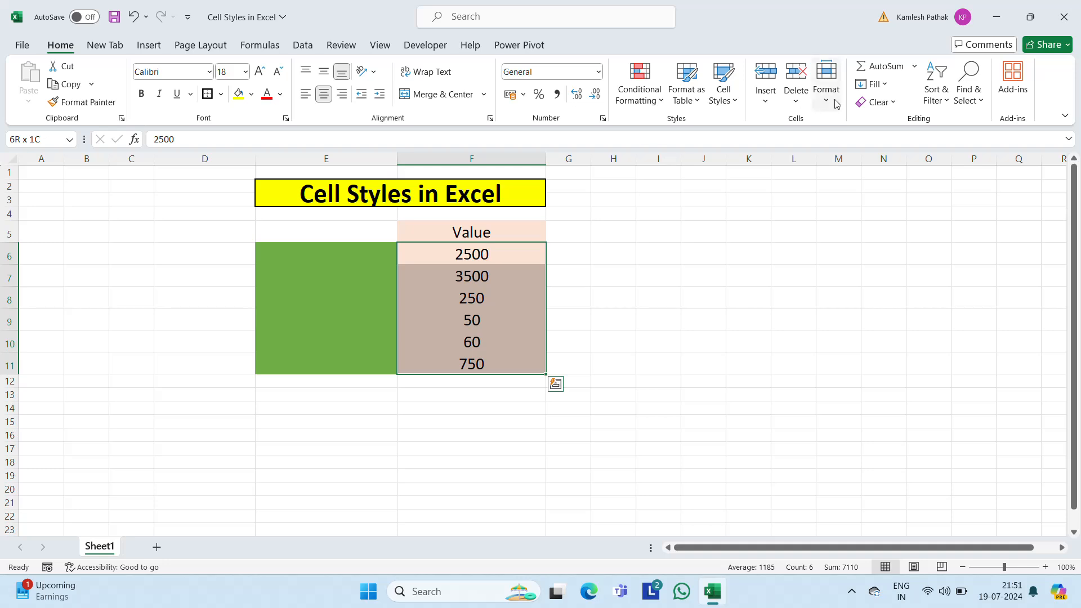
{"action": "left_click", "coordinate": [728, 96]}
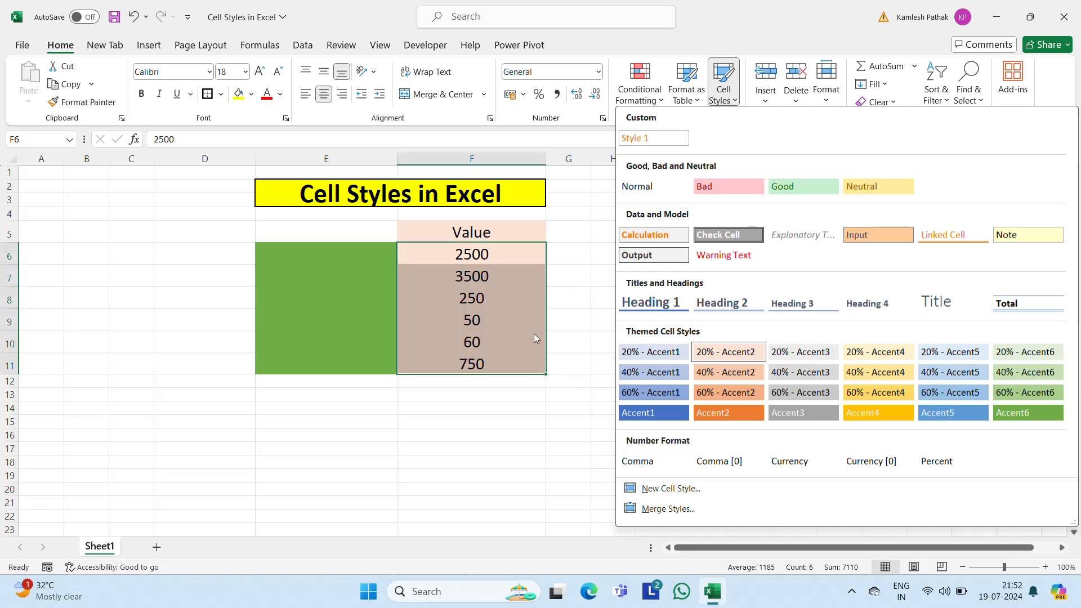
{"action": "left_click", "coordinate": [482, 298]}
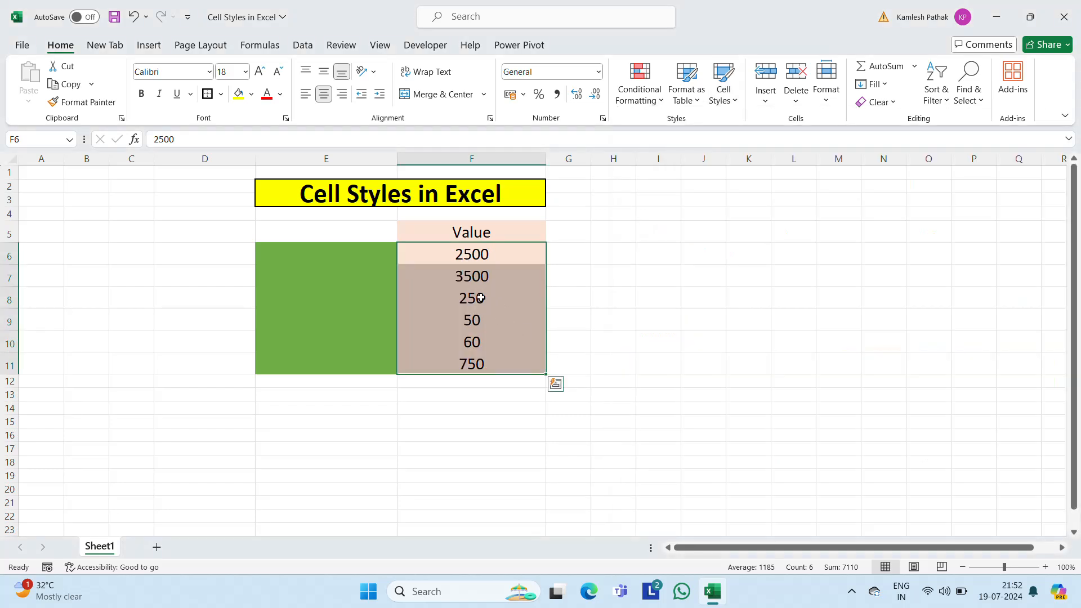
Step: Replace the values in F8:F11 with 1500, 1600, 1700 and 1800
{"action": "left_click", "coordinate": [481, 297]}
{"action": "type", "text": "1500"}
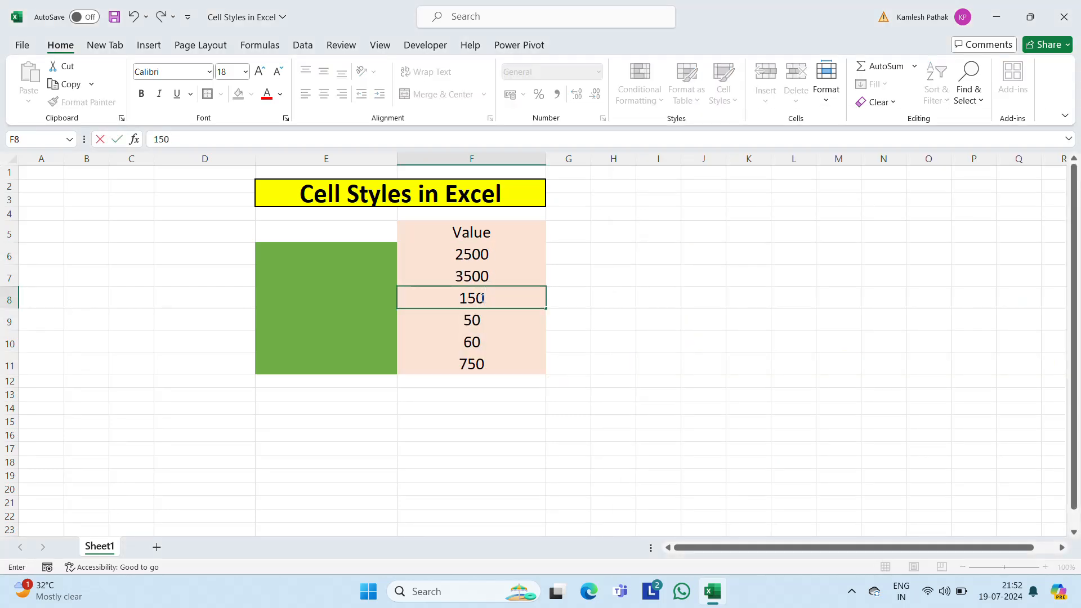
{"action": "key", "text": "Return"}
{"action": "type", "text": "1600"}
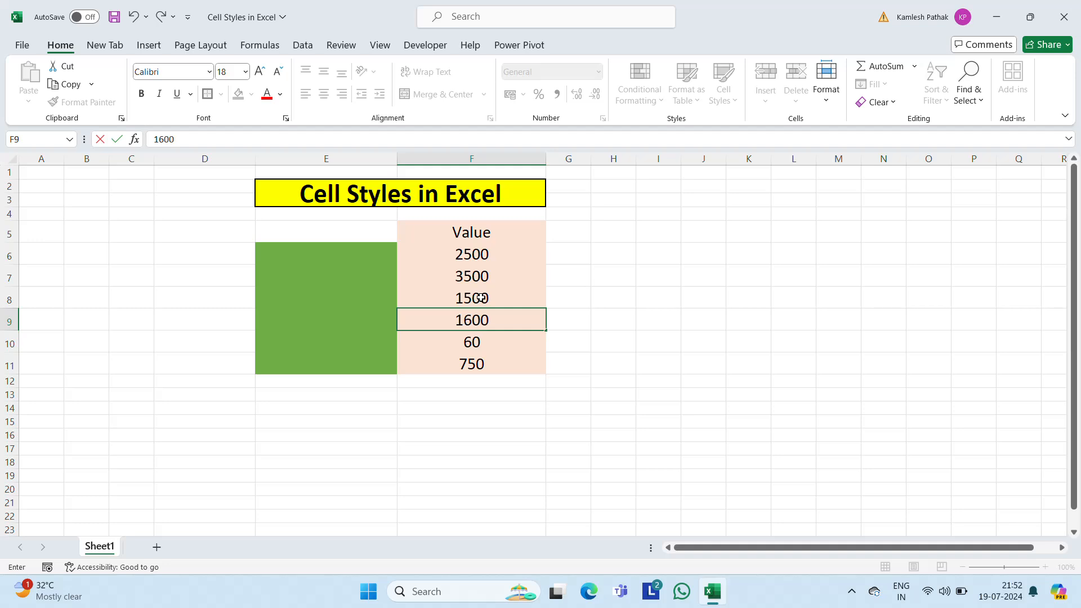
{"action": "key", "text": "Return"}
{"action": "type", "text": "1700"}
{"action": "key", "text": "Return"}
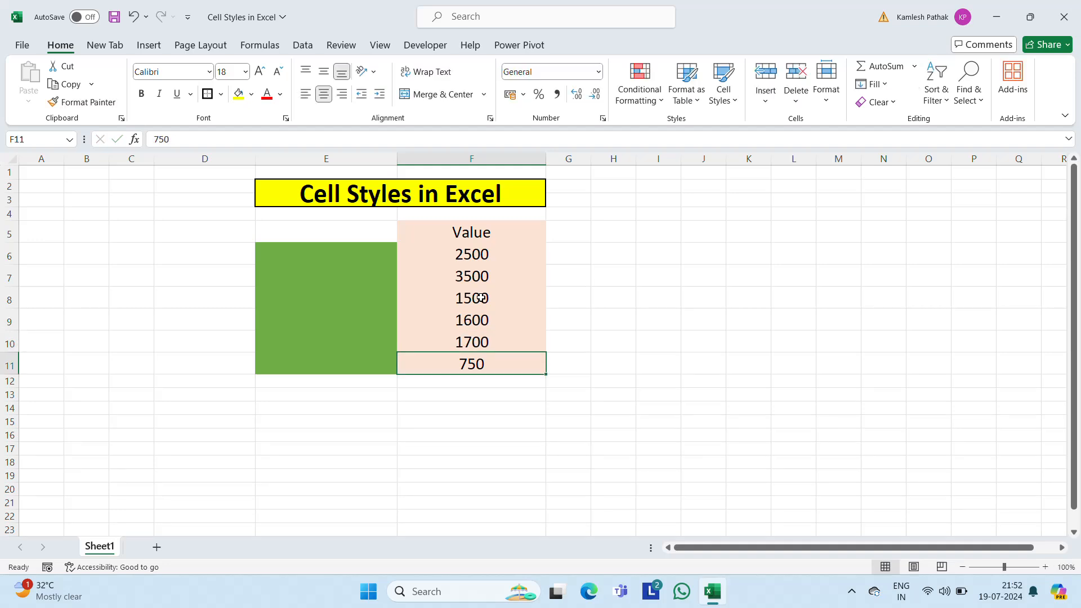
{"action": "type", "text": "18"}
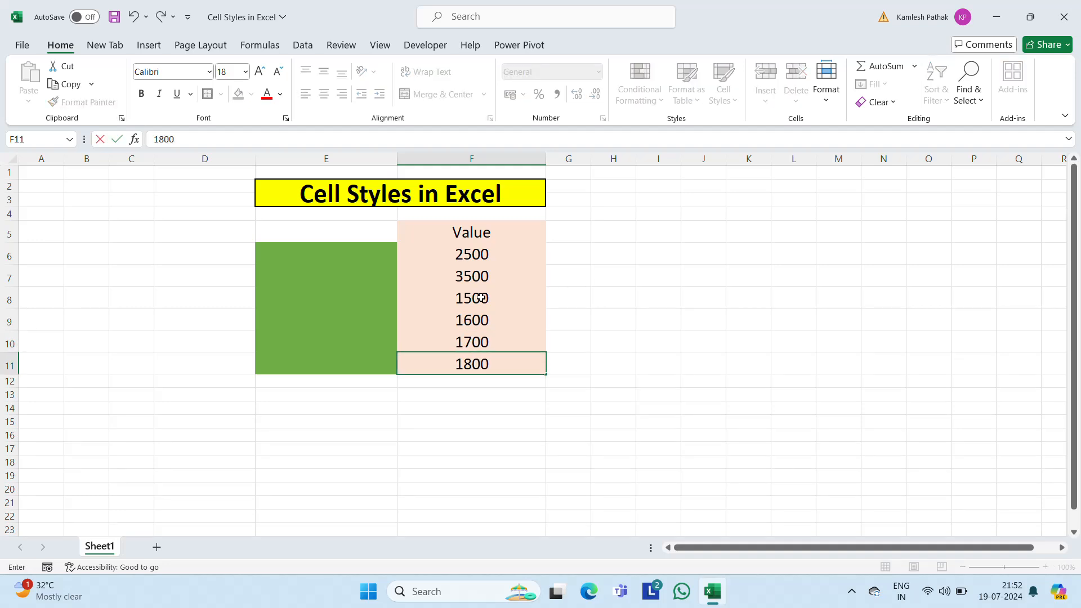
{"action": "type", "text": "00"}
{"action": "key", "text": "Return"}
Step: Preview the Comma cell style on the updated numbers in F6:F11 without applying it
{"action": "key", "text": "Up"}
{"action": "key", "text": "Up"}
{"action": "key", "text": "Up"}
{"action": "key", "text": "Up"}
{"action": "key", "text": "Up"}
{"action": "key", "text": "Up"}
{"action": "key", "text": "ctrl+shift+Down"}
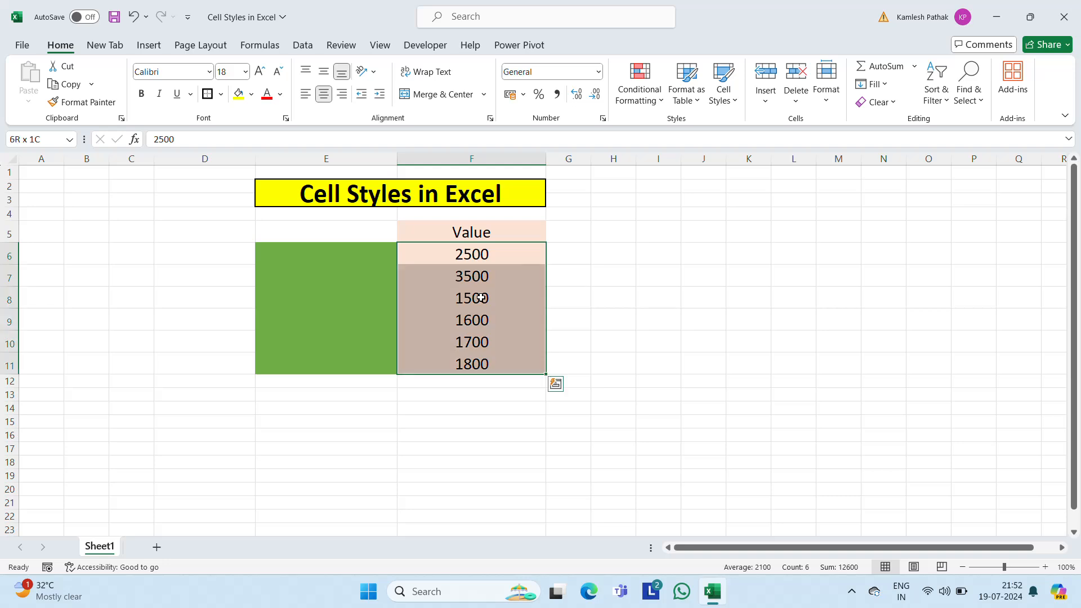
{"action": "left_click", "coordinate": [723, 96]}
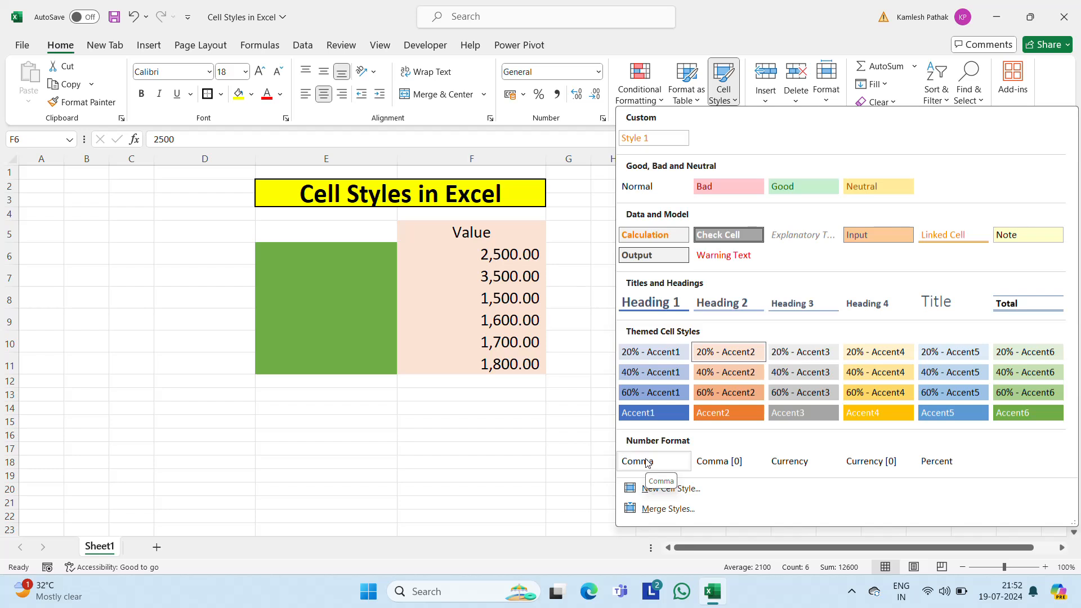
{"action": "left_click", "coordinate": [489, 254]}
Step: Change the first value under the heading, in F6, to 500
{"action": "left_click", "coordinate": [486, 252]}
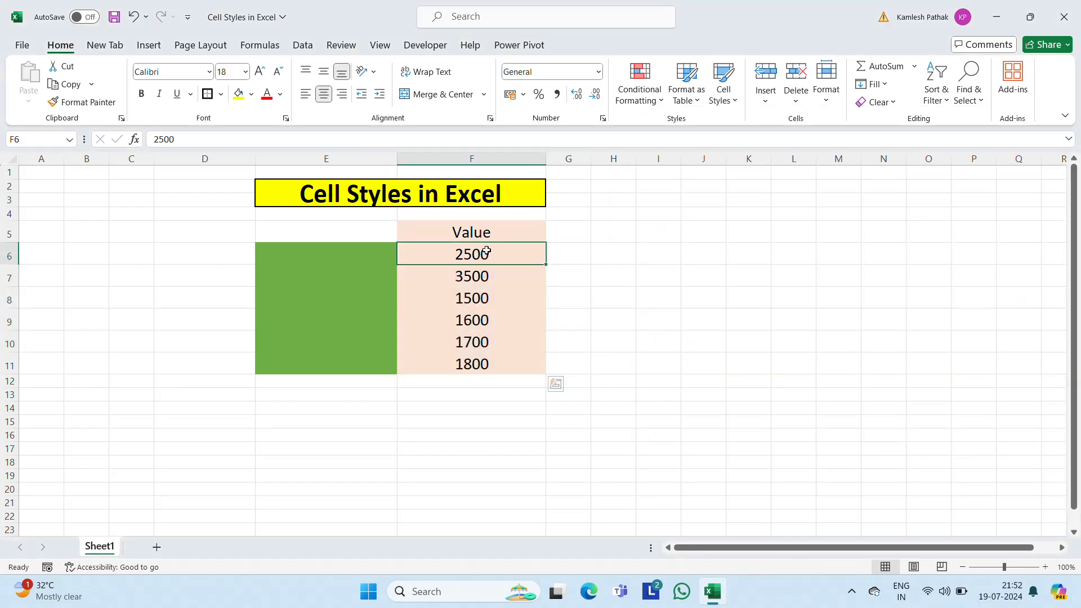
{"action": "type", "text": "500"}
{"action": "key", "text": "Return"}
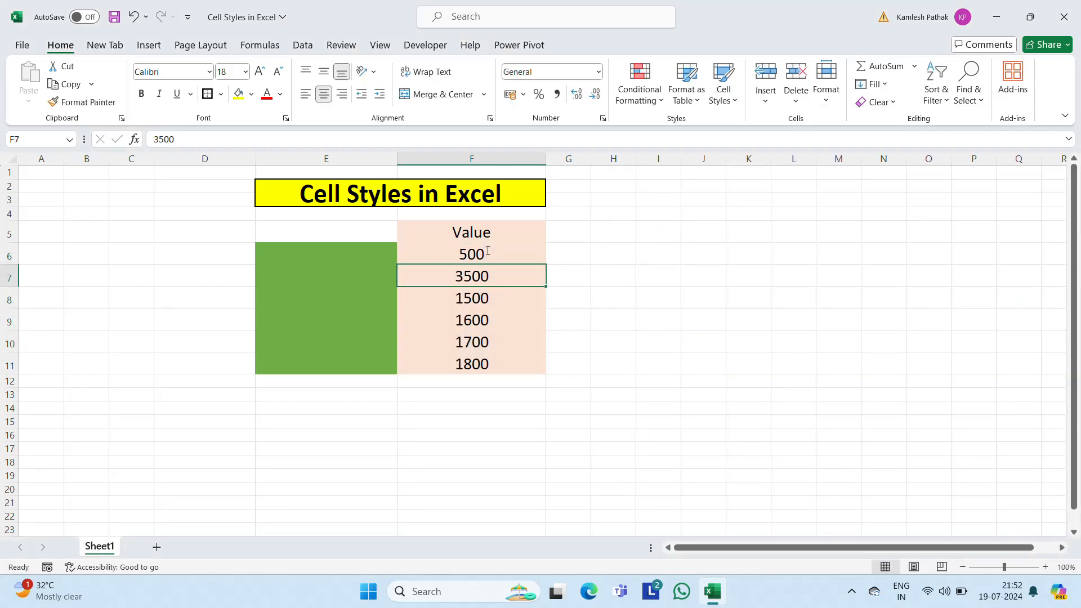
Step: Replace the values in F7:F10 with 600, 700, 800 and 900
{"action": "type", "text": "600"}
{"action": "key", "text": "Return"}
{"action": "type", "text": "700"}
{"action": "key", "text": "Return"}
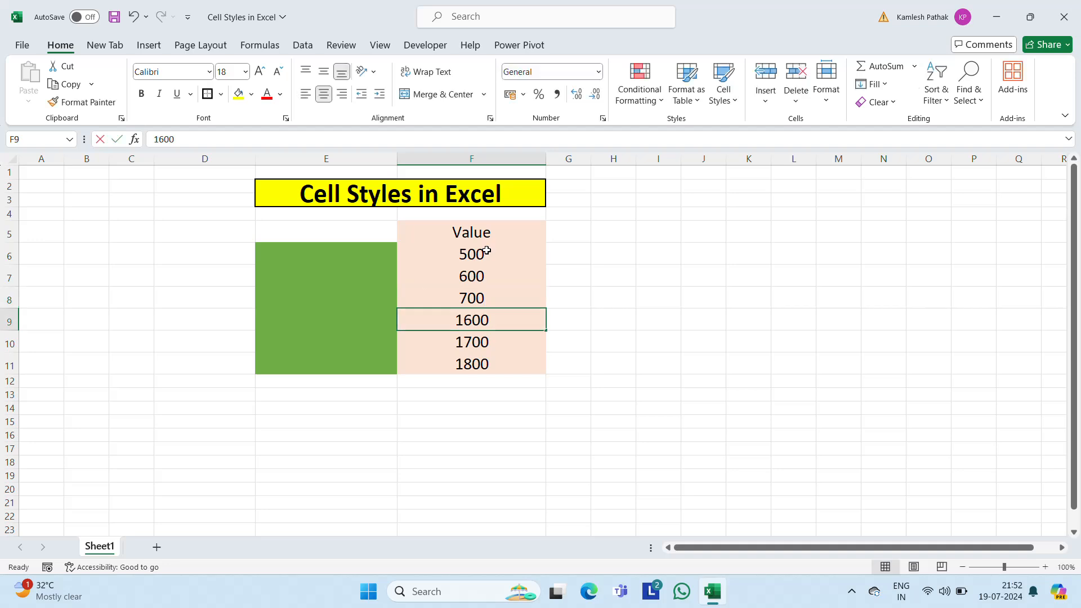
{"action": "type", "text": "800"}
{"action": "key", "text": "Return"}
{"action": "type", "text": "9"}
{"action": "key", "text": "Return"}
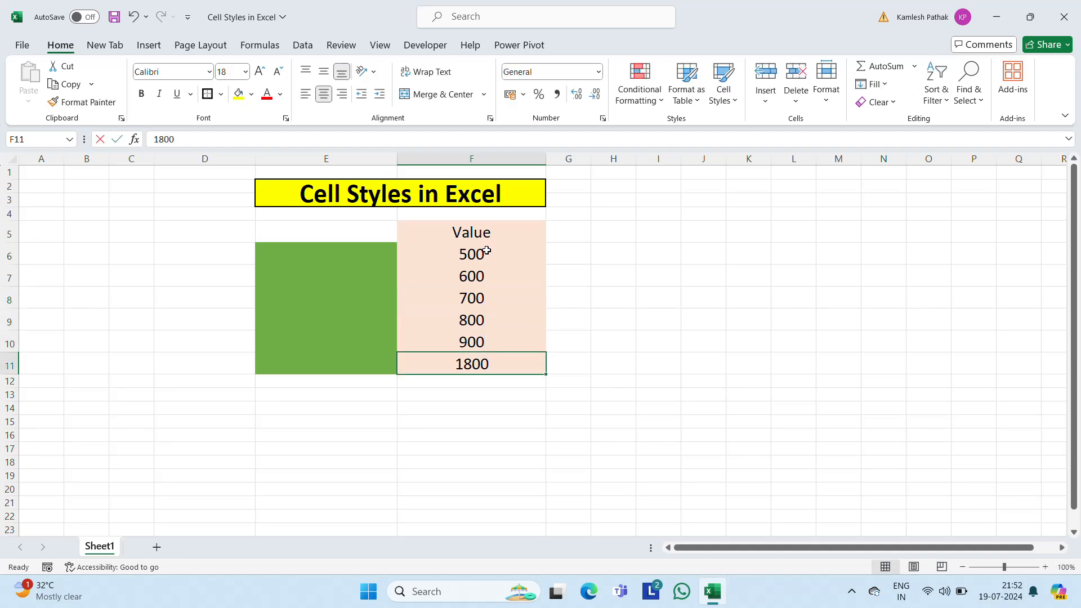
{"action": "type", "text": "1"}
{"action": "key", "text": "Escape"}
Step: Preview the Comma cell style on the values in F6:F10 without applying it
{"action": "key", "text": "Up"}
{"action": "key", "text": "Up"}
{"action": "key", "text": "Up"}
{"action": "key", "text": "Up"}
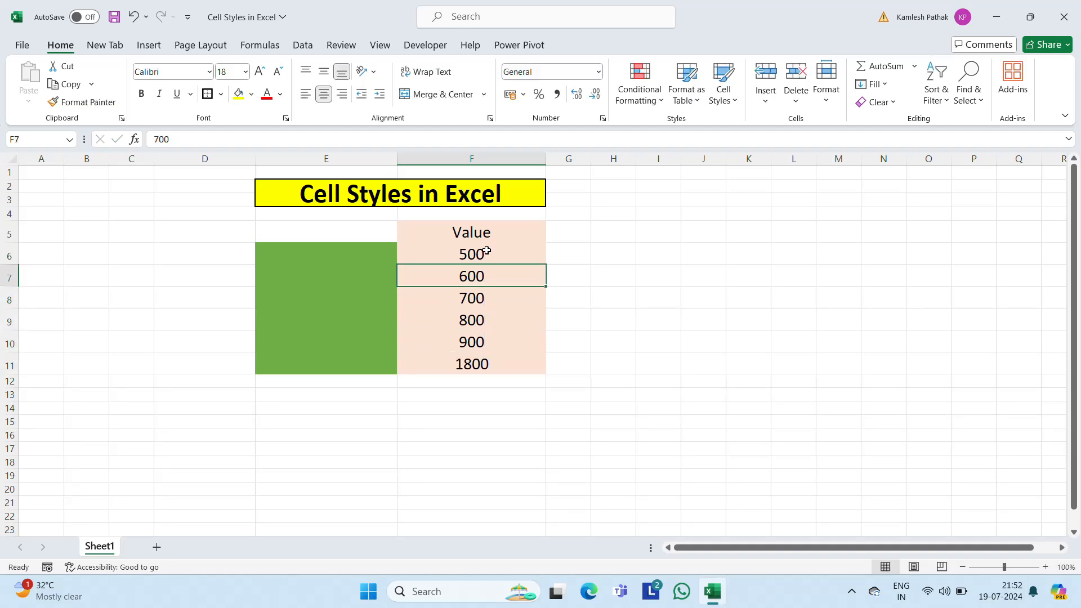
{"action": "key", "text": "Up"}
{"action": "key", "text": "ctrl+shift+Down"}
{"action": "key", "text": "shift+Up"}
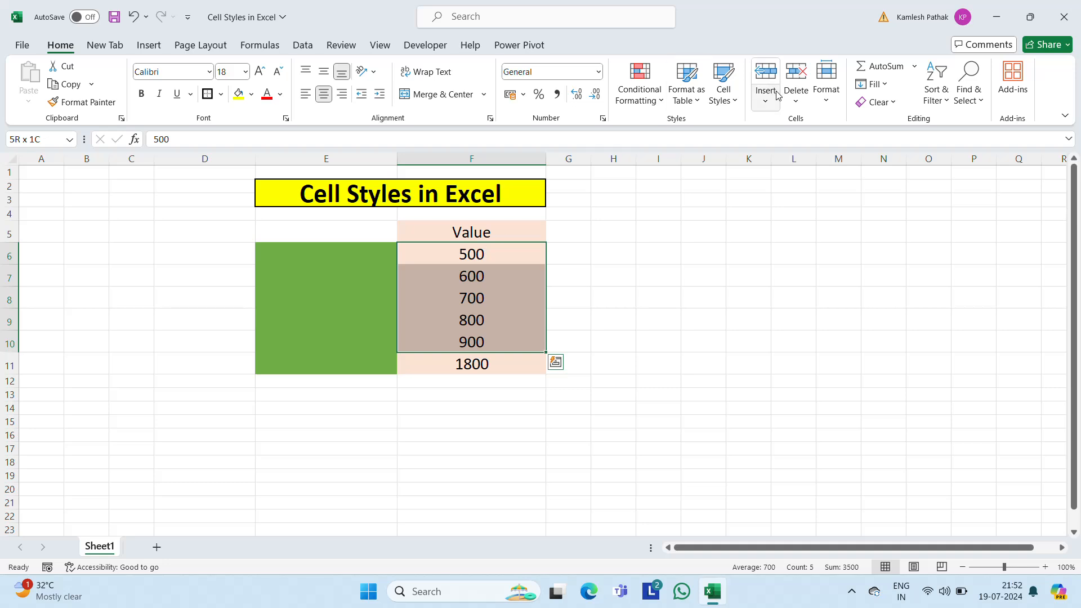
{"action": "left_click", "coordinate": [732, 102]}
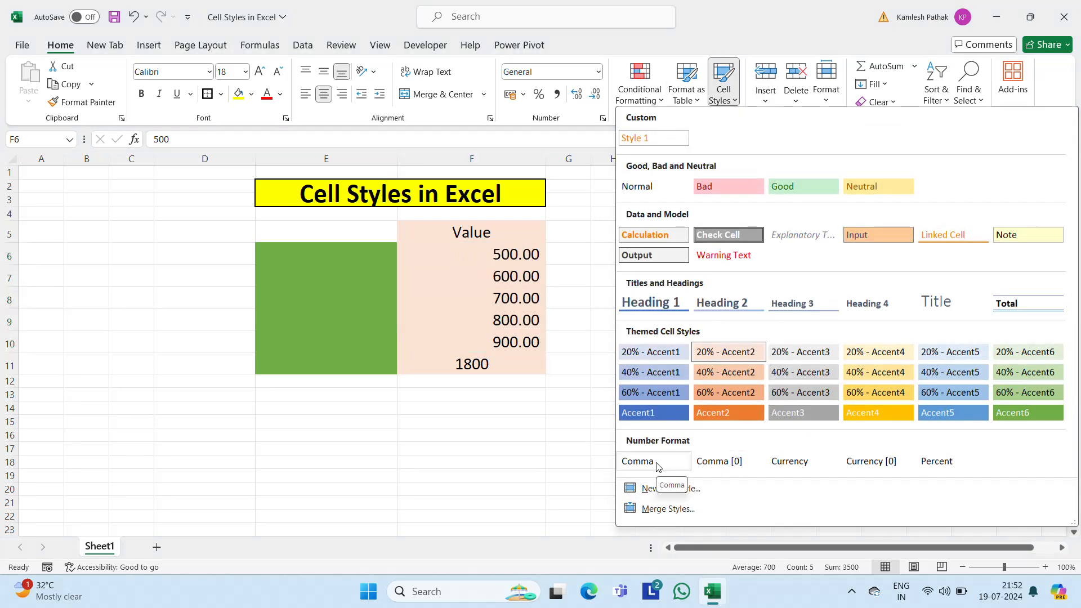
{"action": "key", "text": "Escape"}
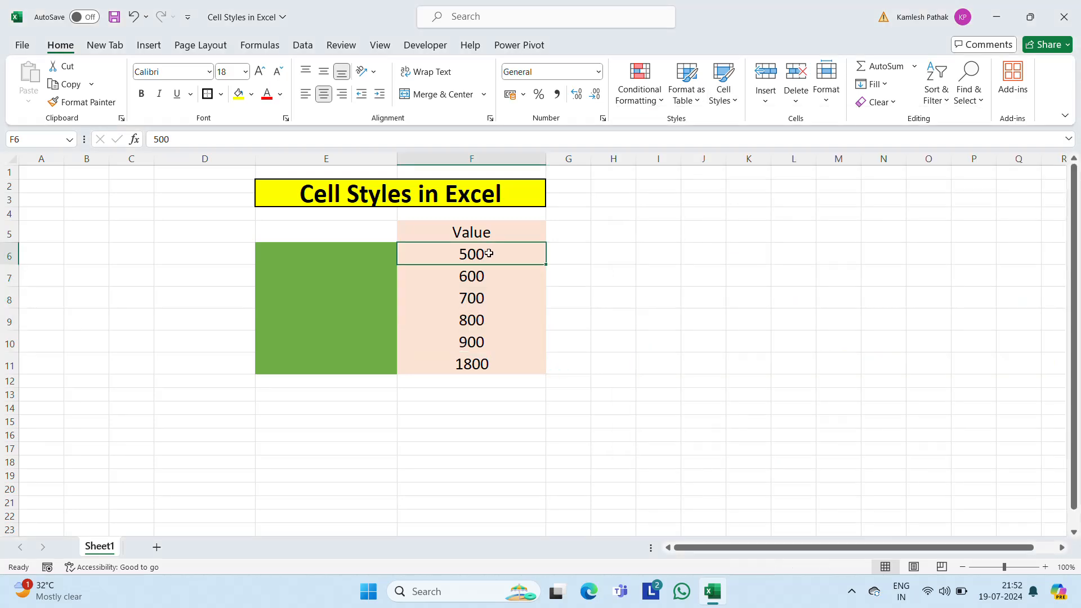
Step: Apply the Currency number-format cell style to the values in F6:F11
{"action": "key", "text": "shift+Down"}
{"action": "left_click", "coordinate": [725, 97]}
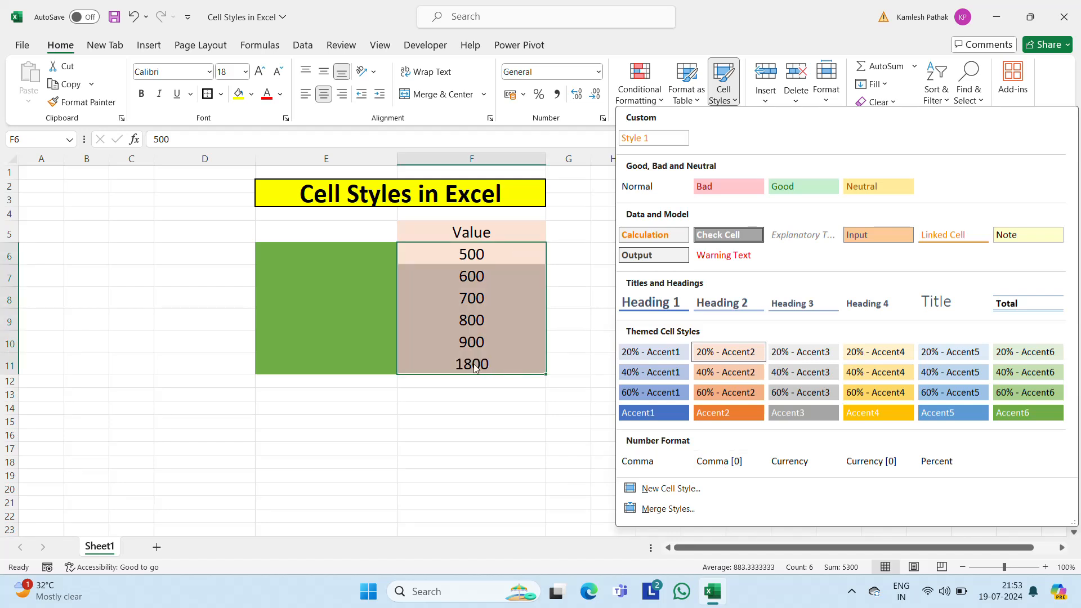
{"action": "left_click", "coordinate": [797, 465]}
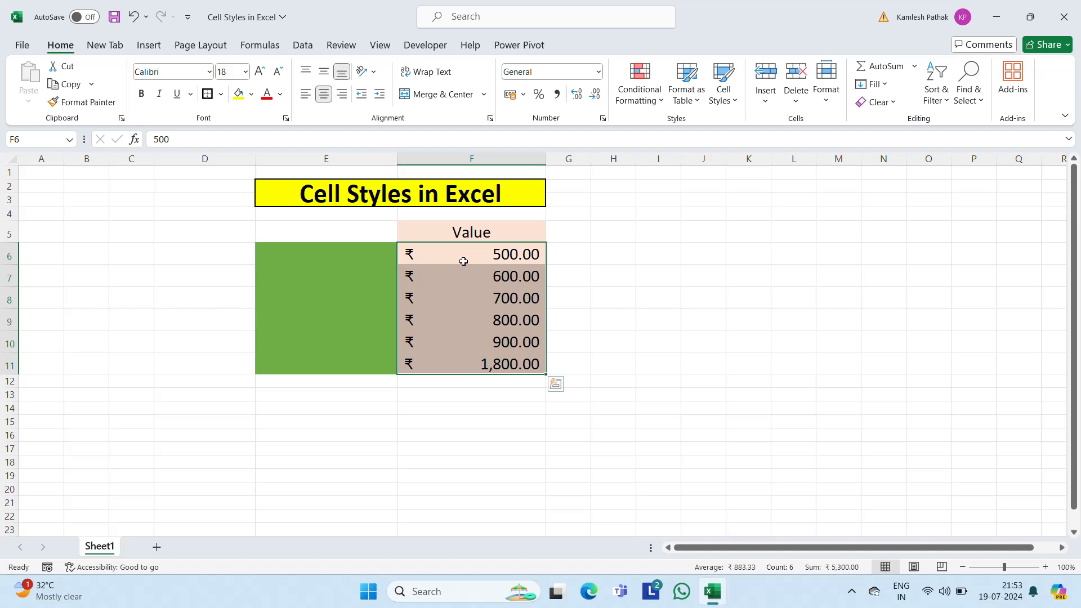
Step: Apply the Percent cell style to F6:F11 and set its percentage format to 1 decimal place
{"action": "left_click", "coordinate": [726, 98]}
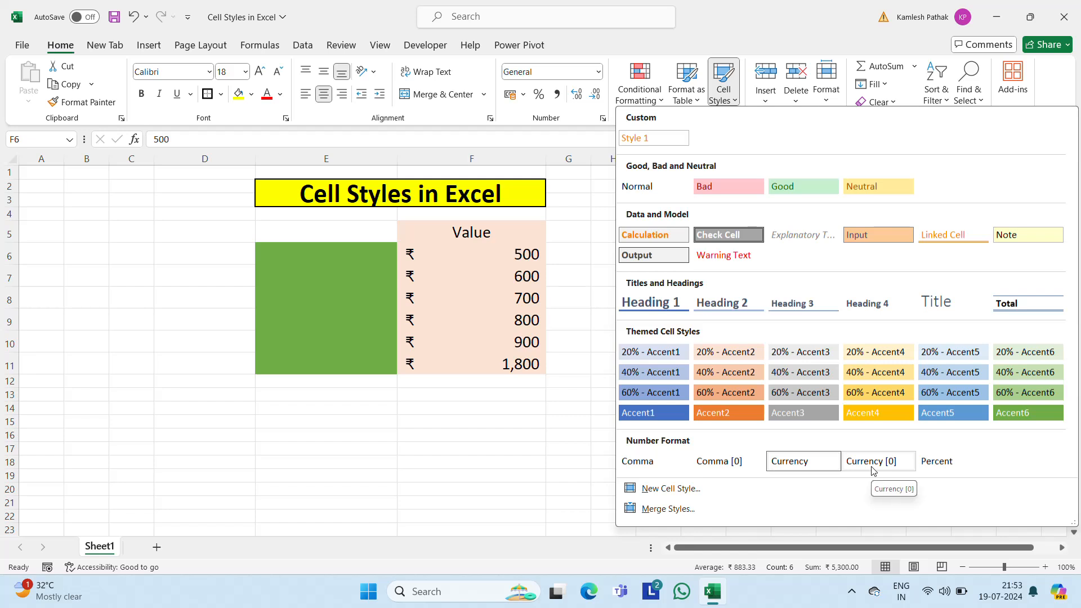
{"action": "left_click", "coordinate": [937, 470]}
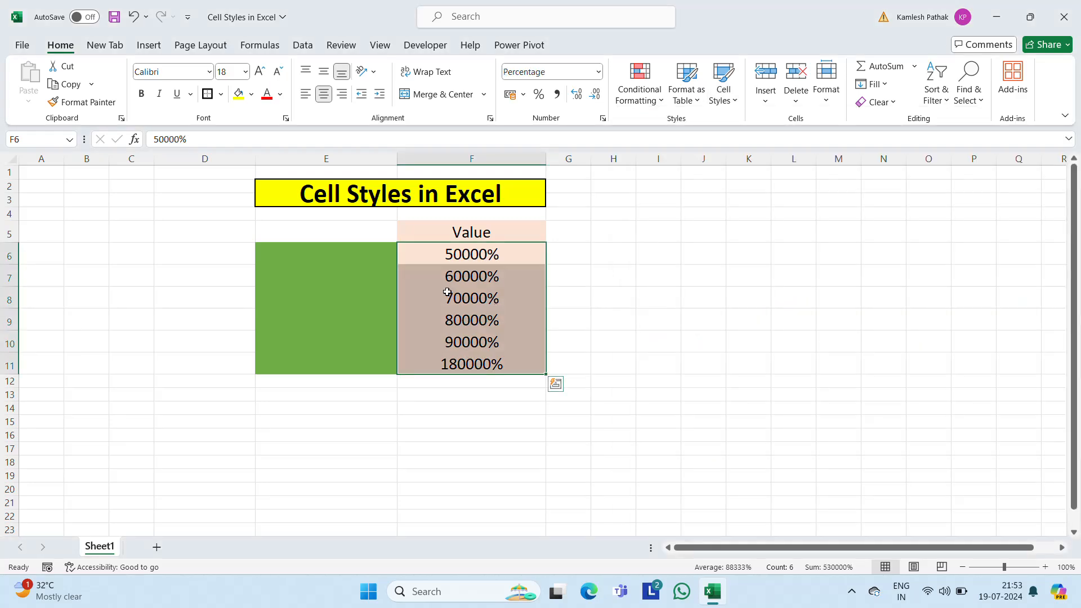
{"action": "right_click", "coordinate": [447, 292]}
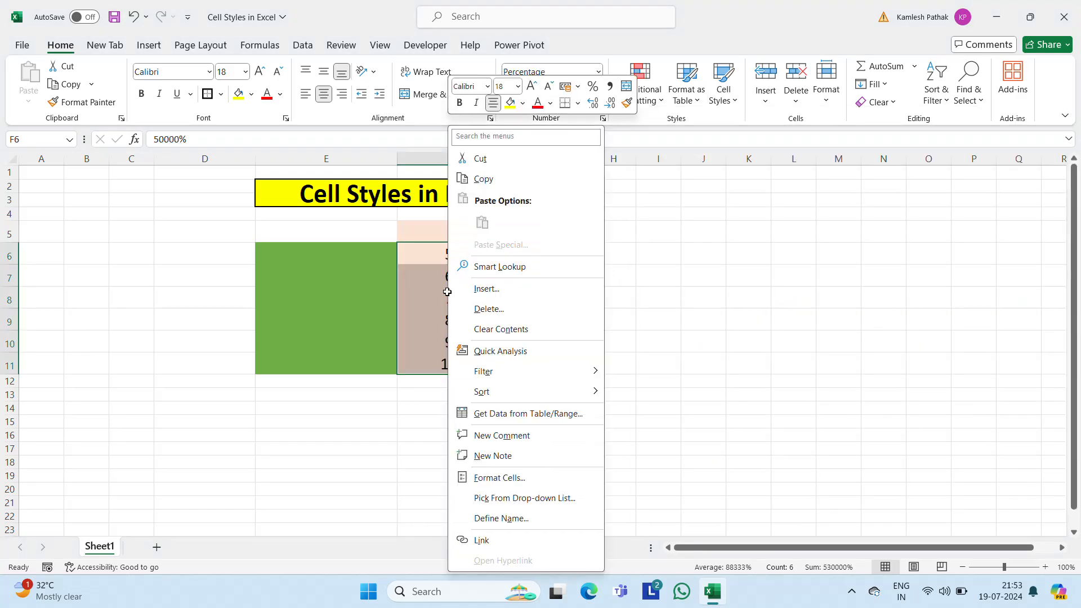
{"action": "left_click", "coordinate": [500, 477]}
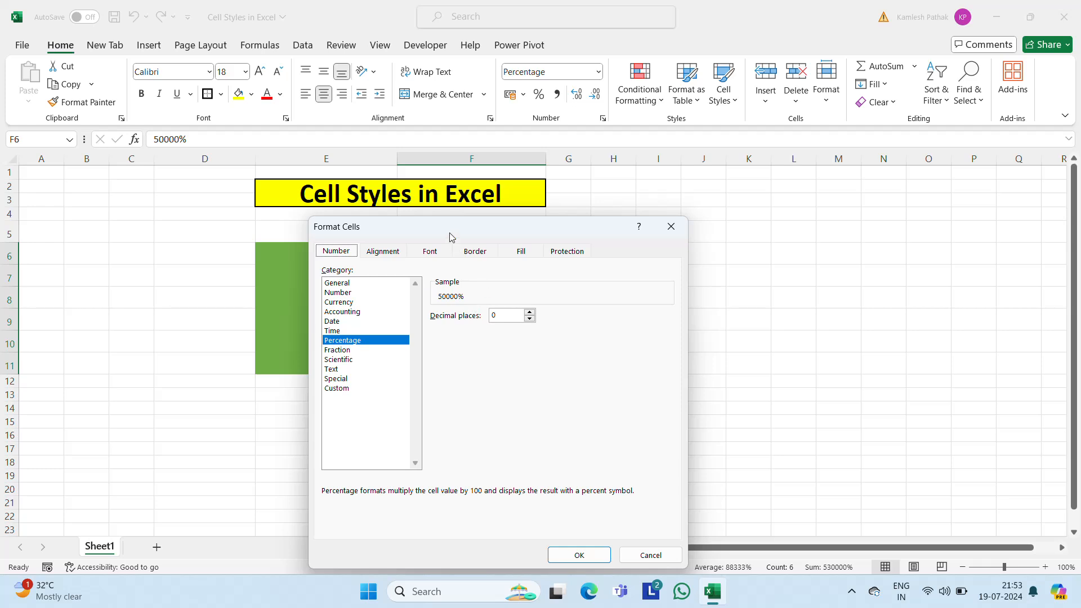
{"action": "left_click_drag", "start_coordinate": [449, 230], "coordinate": [794, 209]}
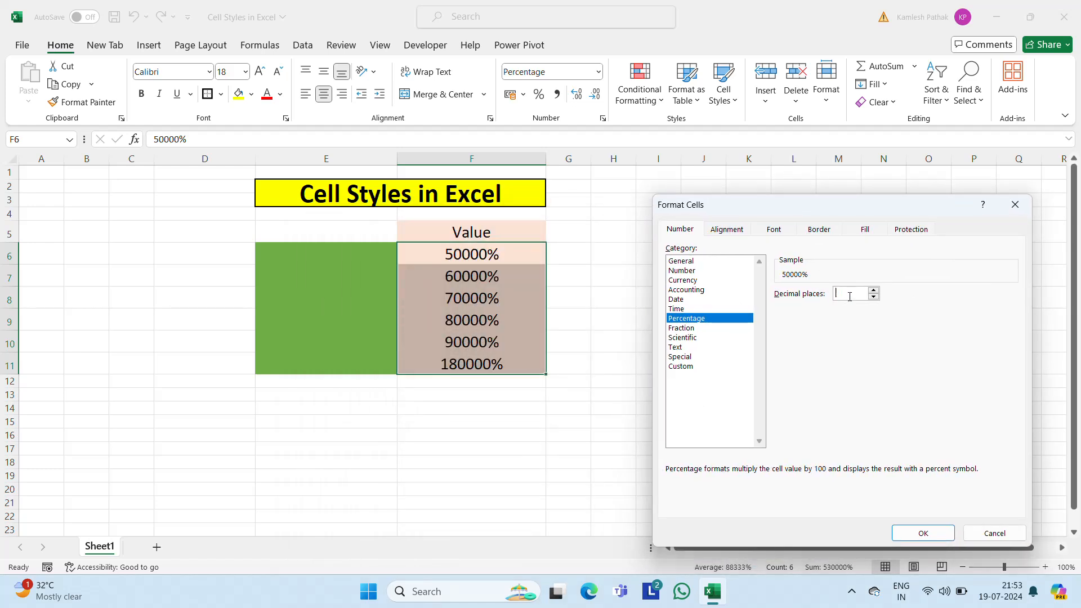
{"action": "left_click", "coordinate": [919, 533]}
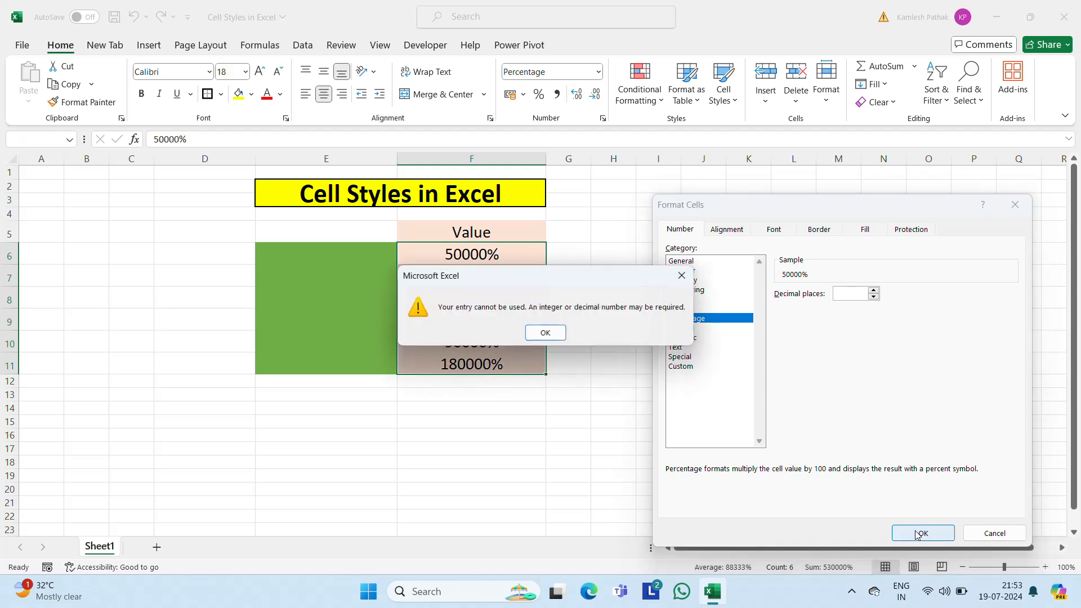
{"action": "left_click", "coordinate": [545, 333]}
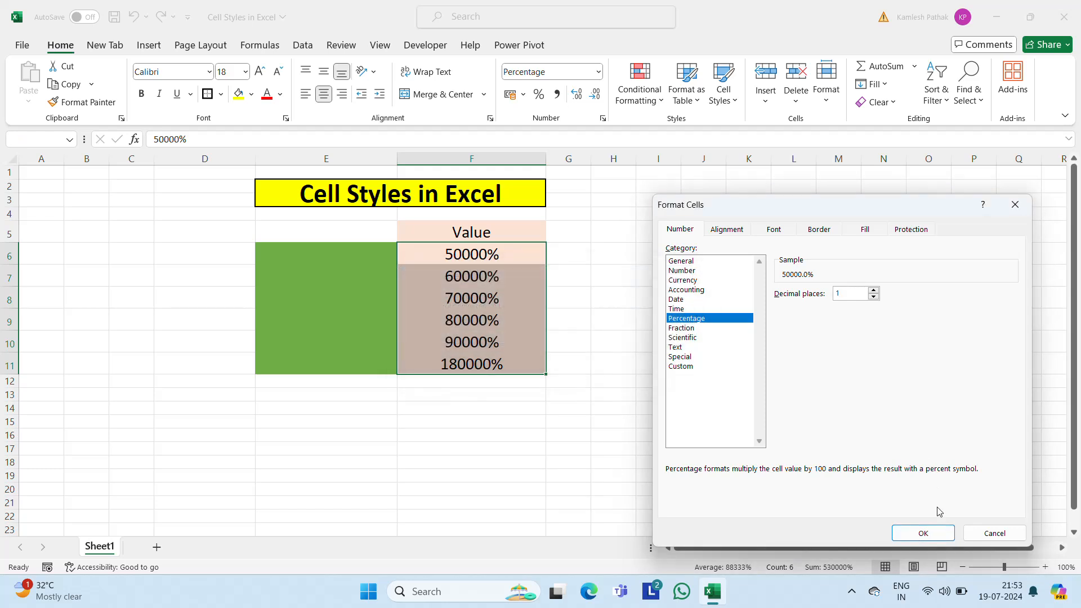
{"action": "left_click", "coordinate": [923, 533]}
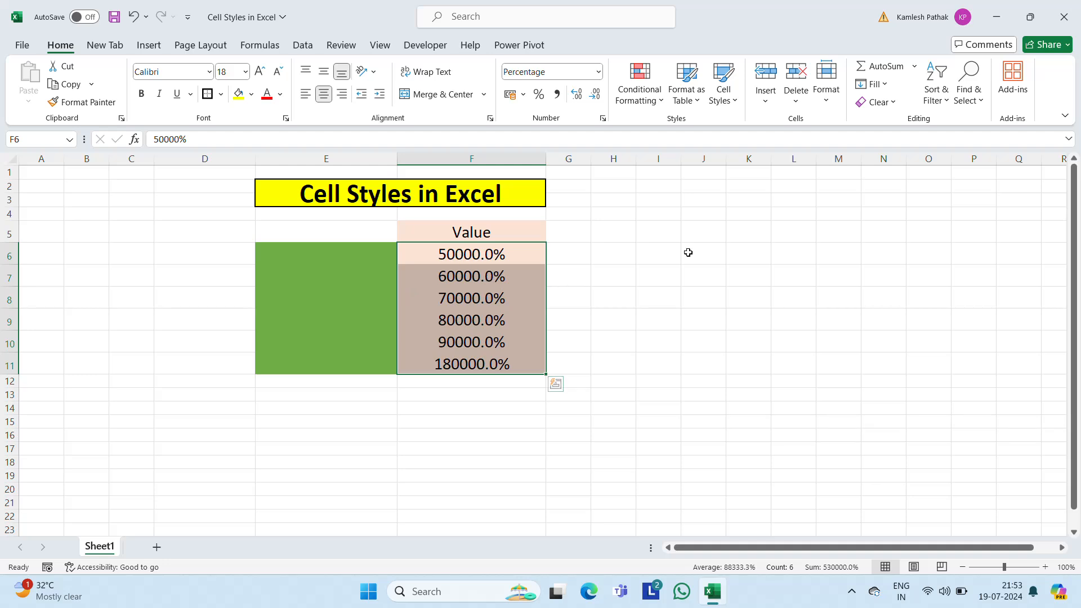
Step: Undo the decimal-place change and the Percent cell style on F6:F11
{"action": "key", "text": "ctrl+z"}
{"action": "key", "text": "ctrl+z"}
{"action": "key", "text": "ctrl+q"}
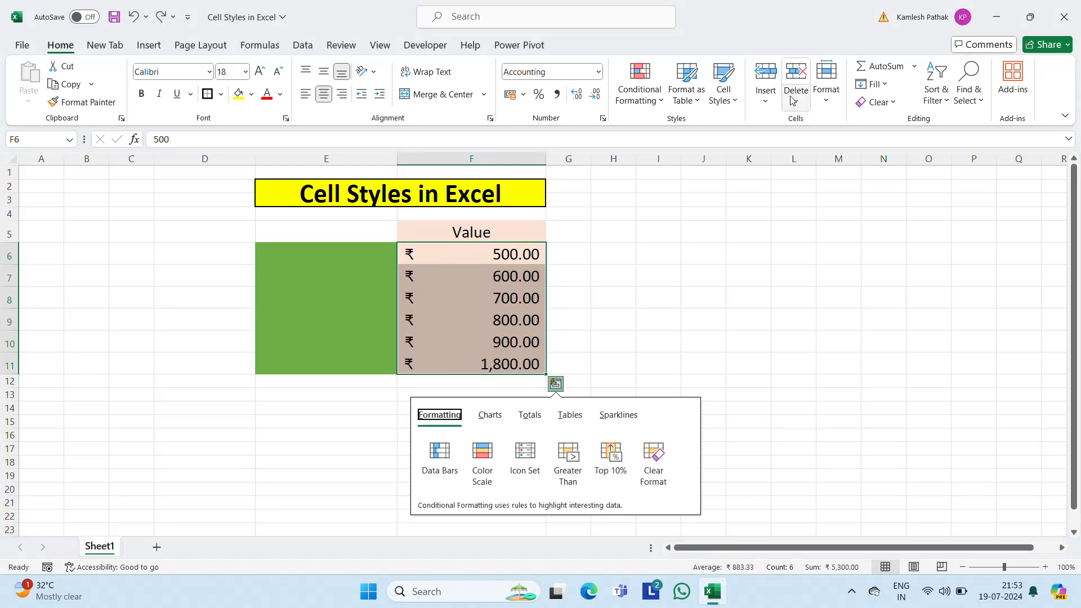
Step: Start a new custom cell style from F6:F11 and set its Accounting number format to 0 decimal places
{"action": "left_click", "coordinate": [724, 90]}
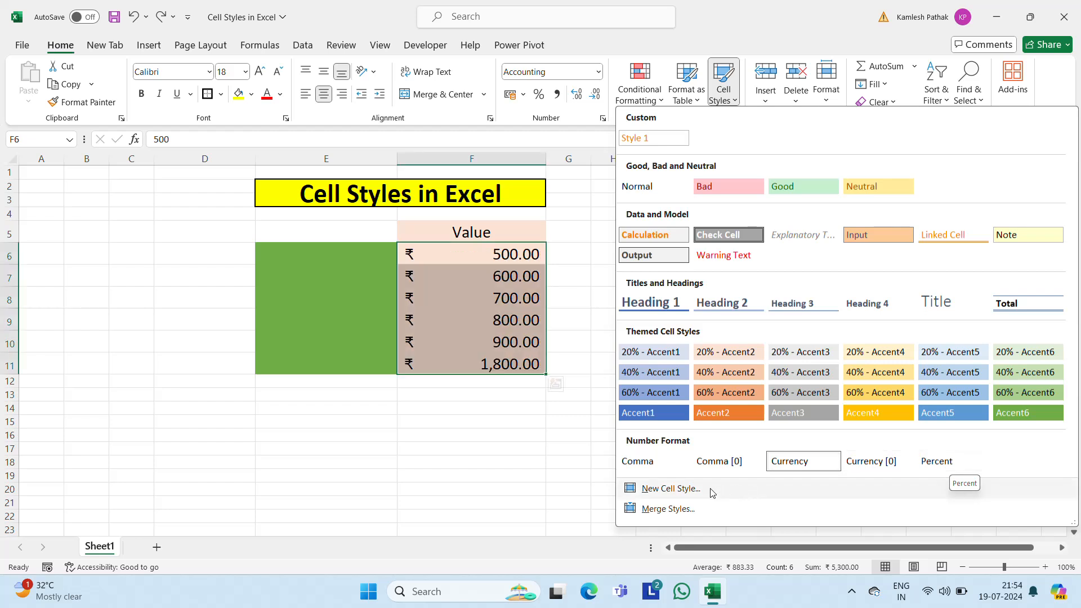
{"action": "left_click", "coordinate": [661, 494]}
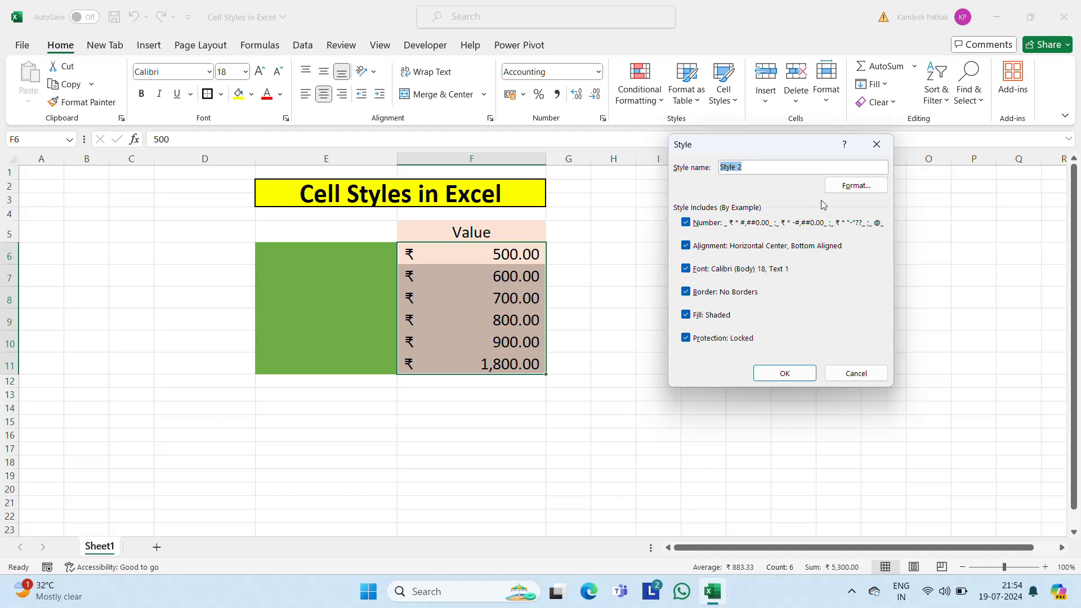
{"action": "left_click", "coordinate": [857, 186]}
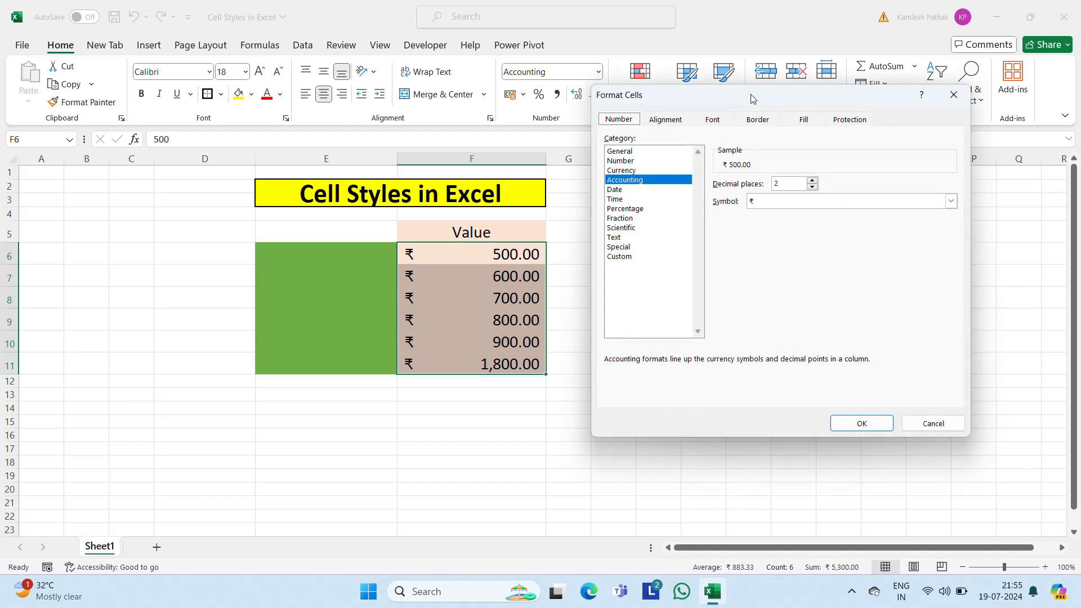
{"action": "left_click_drag", "start_coordinate": [753, 99], "coordinate": [848, 133]}
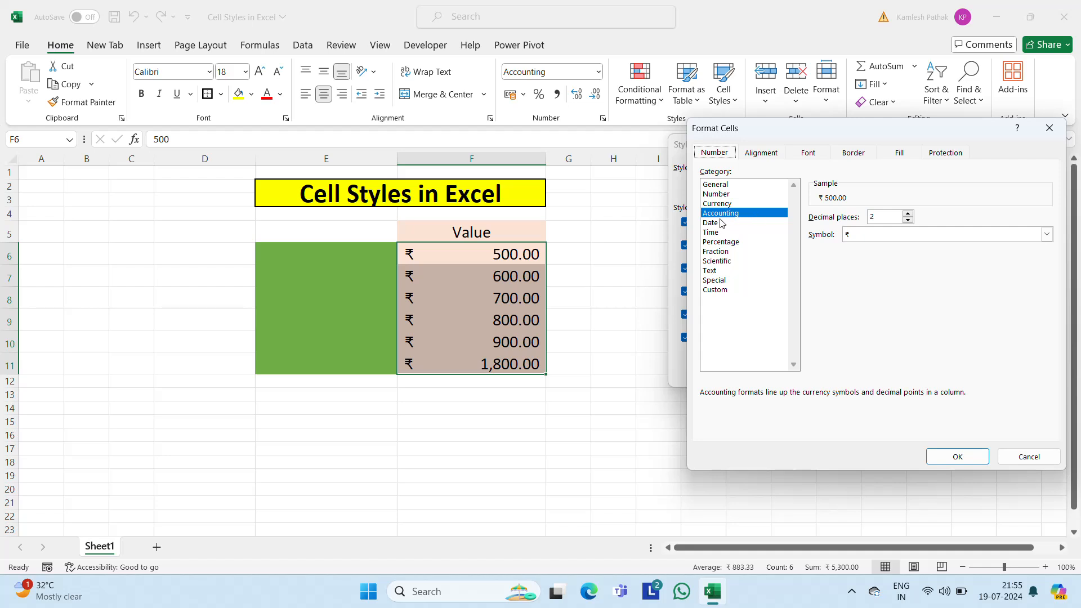
{"action": "left_click", "coordinate": [883, 220]}
{"action": "left_click", "coordinate": [964, 465]}
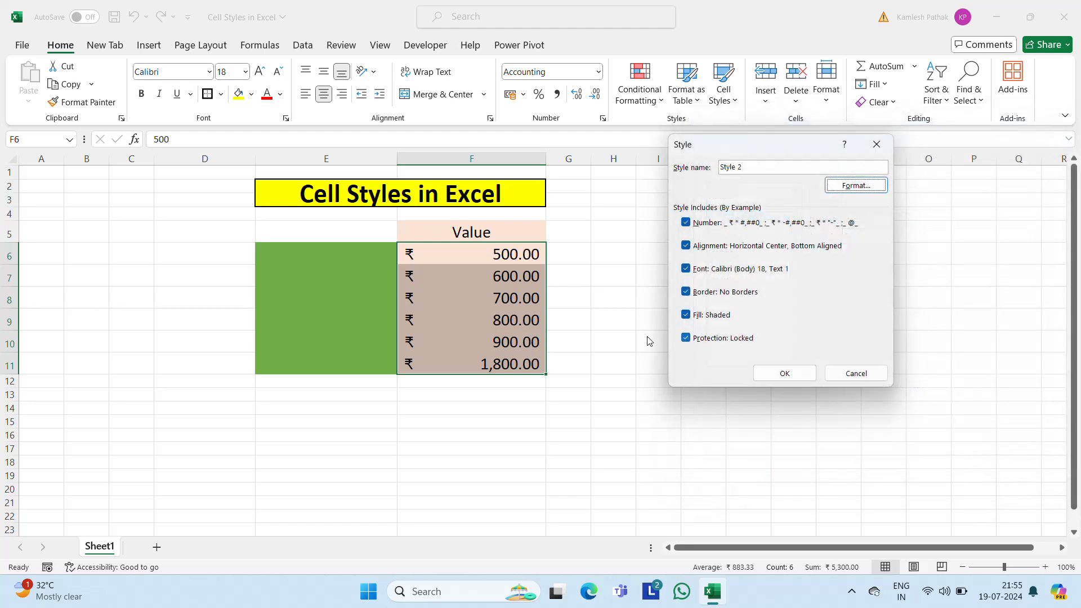
Step: Set the new style's Accounting currency symbol to ₽ Russian and save it as Style 2
{"action": "left_click", "coordinate": [864, 187]}
{"action": "left_click", "coordinate": [950, 237]}
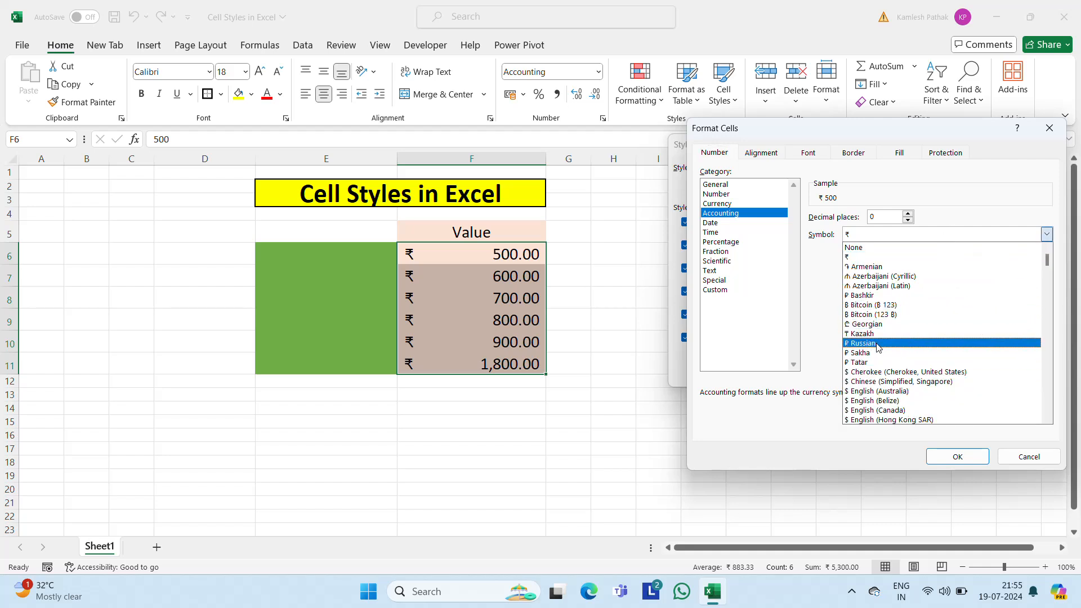
{"action": "left_click", "coordinate": [877, 344]}
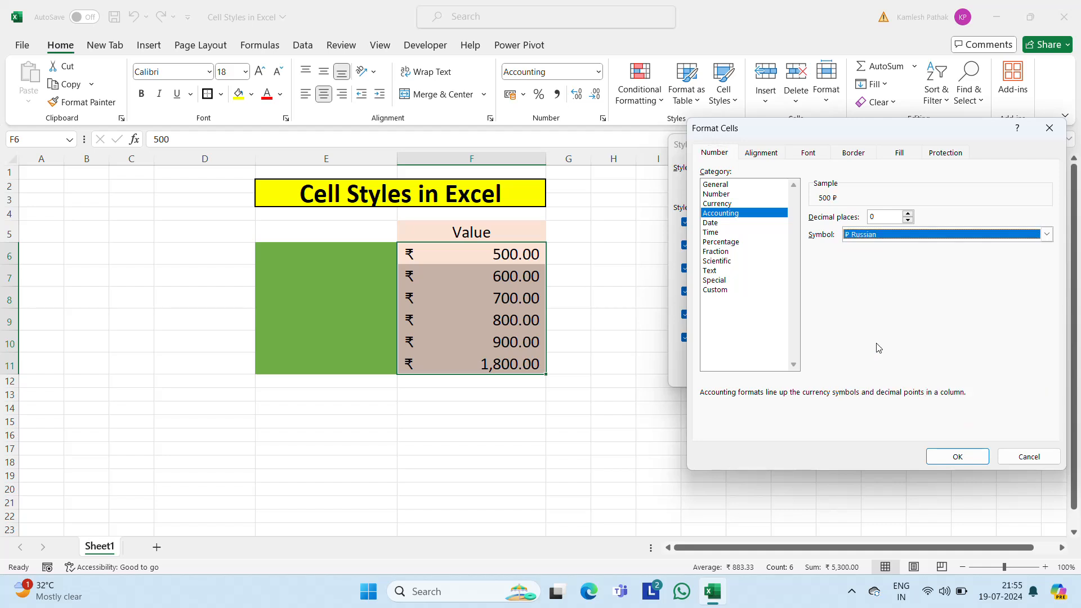
{"action": "left_click", "coordinate": [976, 456]}
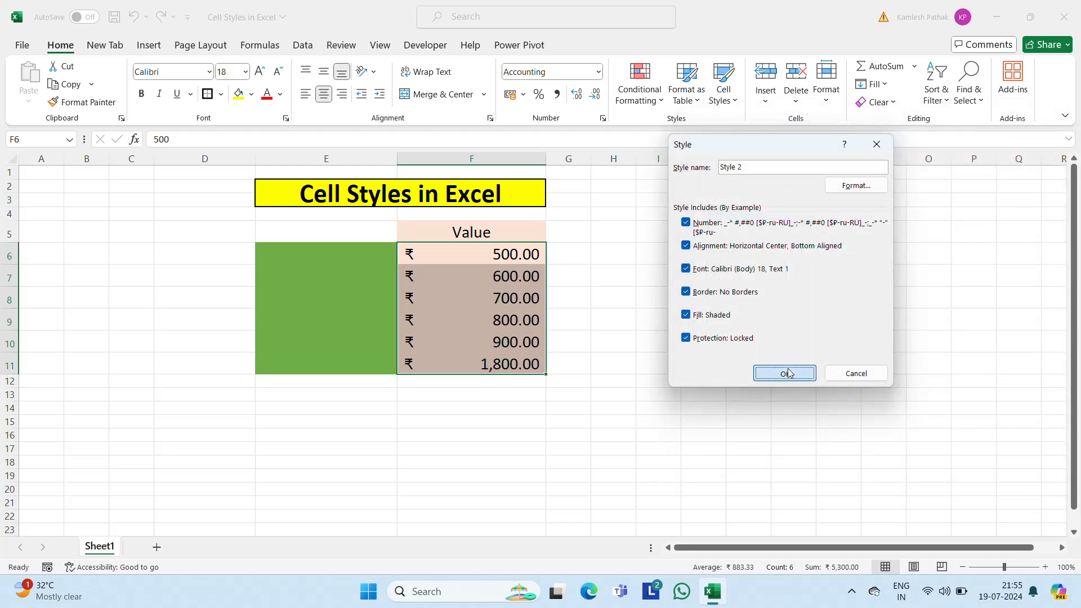
{"action": "left_click", "coordinate": [788, 372]}
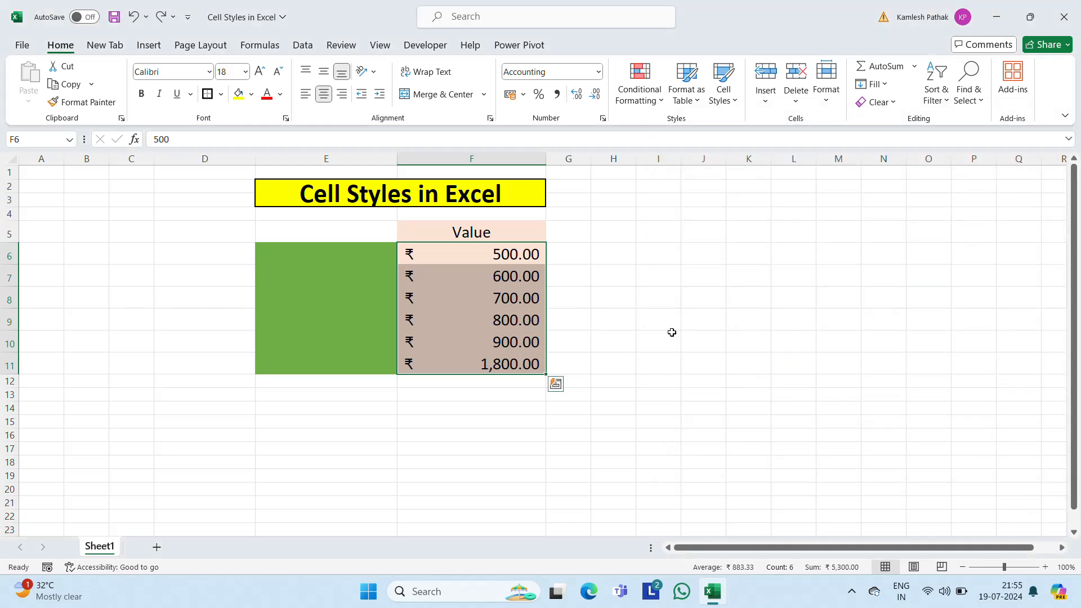
Step: Set the Accounting currency symbol of cells F6:F11 to ₽ Tatar
{"action": "left_click", "coordinate": [450, 281]}
{"action": "left_click", "coordinate": [484, 258]}
{"action": "key", "text": "shift+Down"}
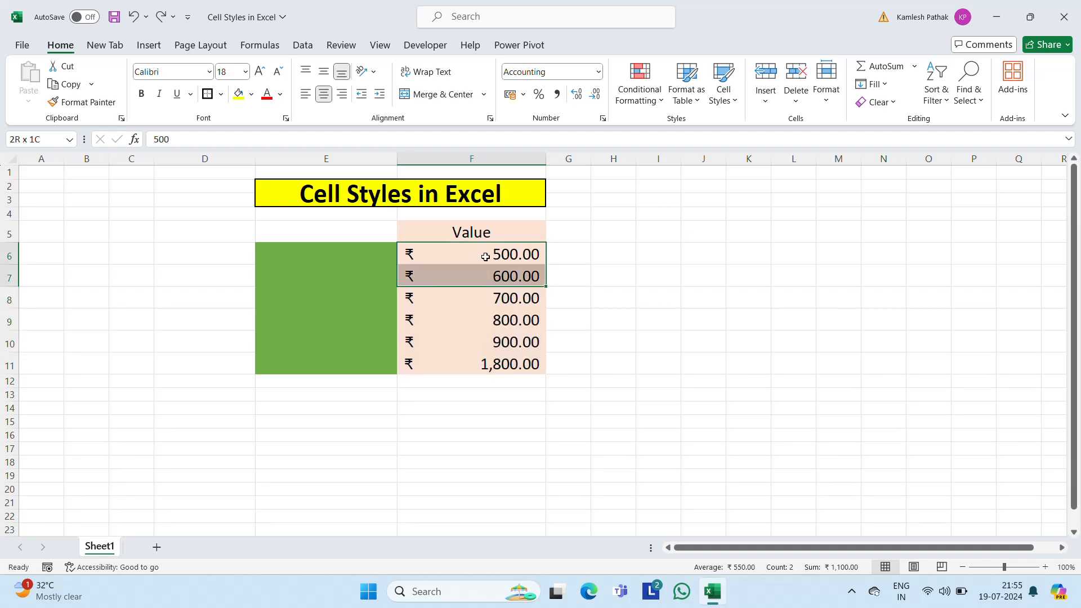
{"action": "key", "text": "shift+Down"}
{"action": "key", "text": "shift+Down"}
{"action": "key", "text": "shift+Down"}
{"action": "key", "text": "shift+Down"}
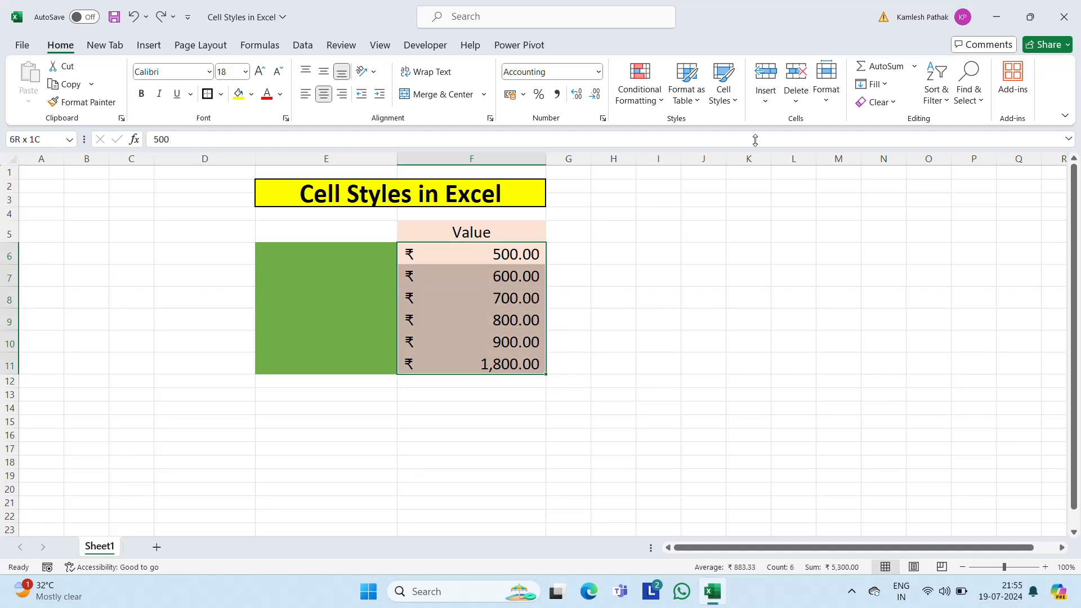
{"action": "right_click", "coordinate": [507, 279]}
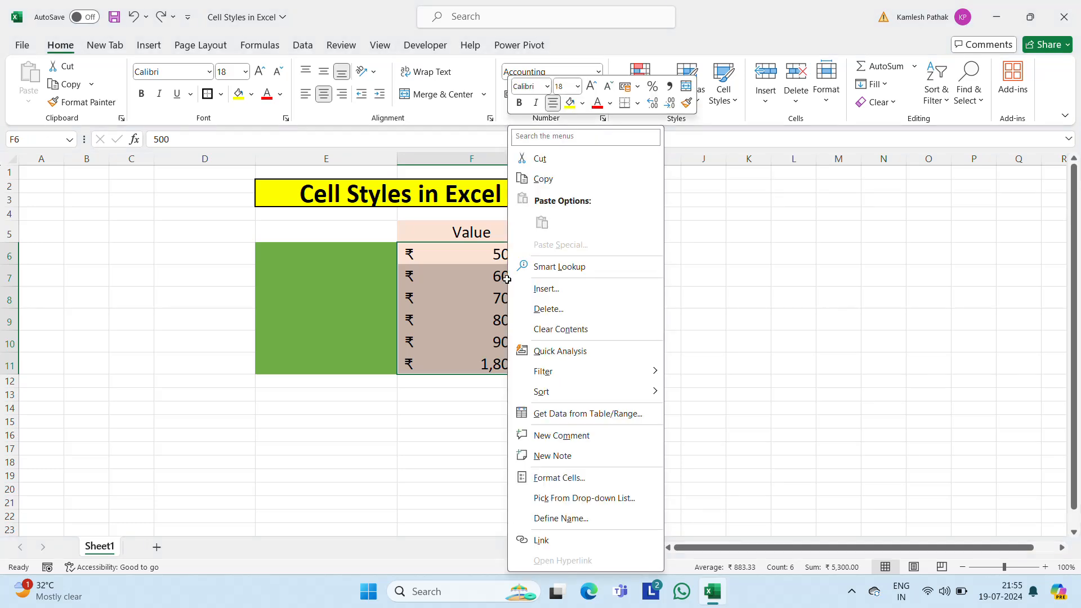
{"action": "left_click", "coordinate": [562, 480]}
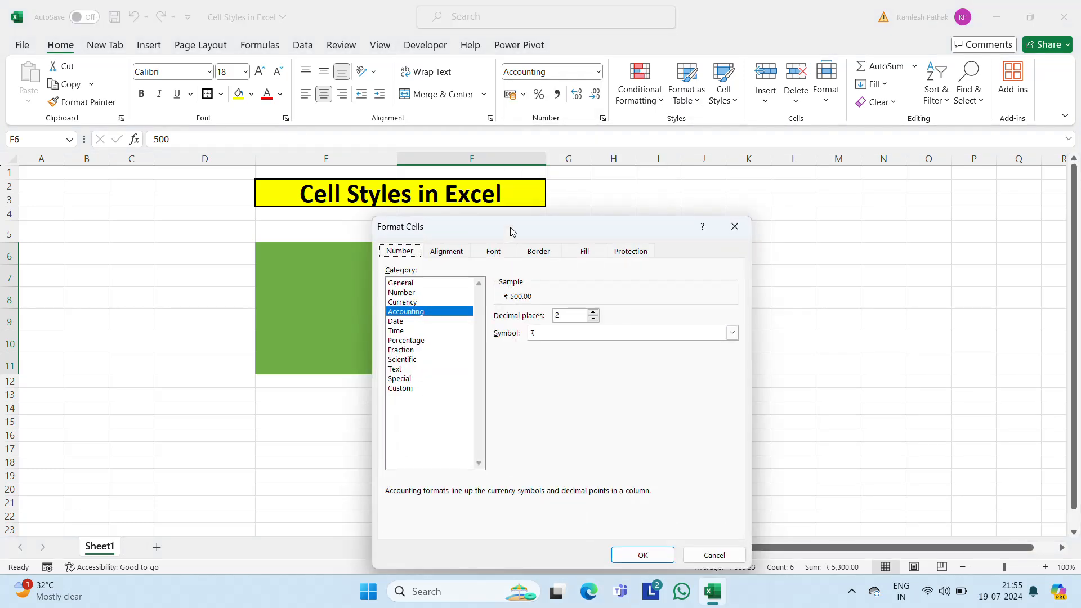
{"action": "left_click_drag", "start_coordinate": [511, 232], "coordinate": [784, 167]}
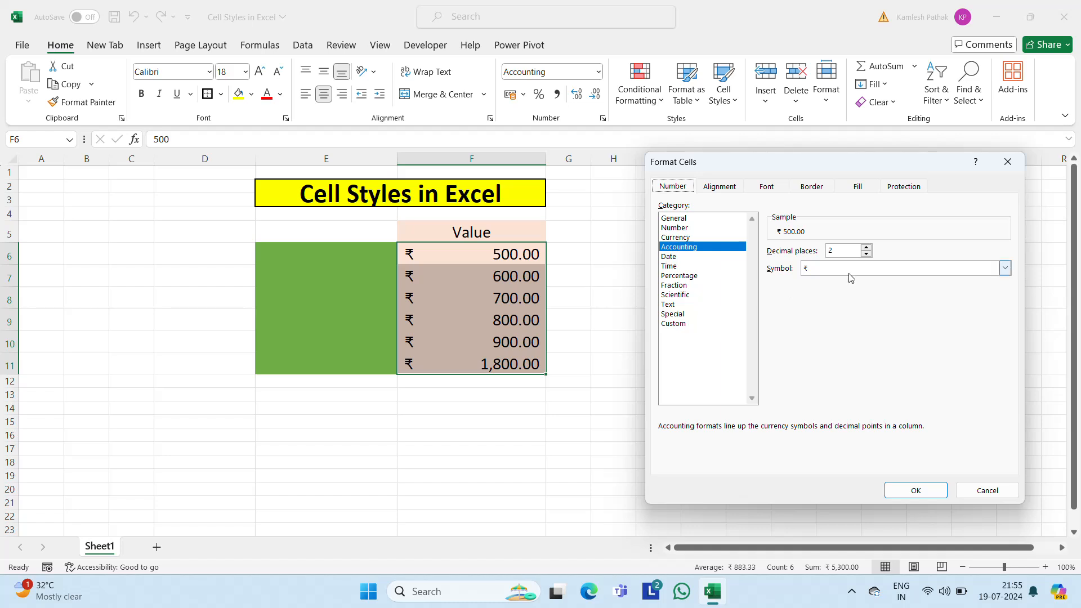
{"action": "left_click", "coordinate": [883, 269]}
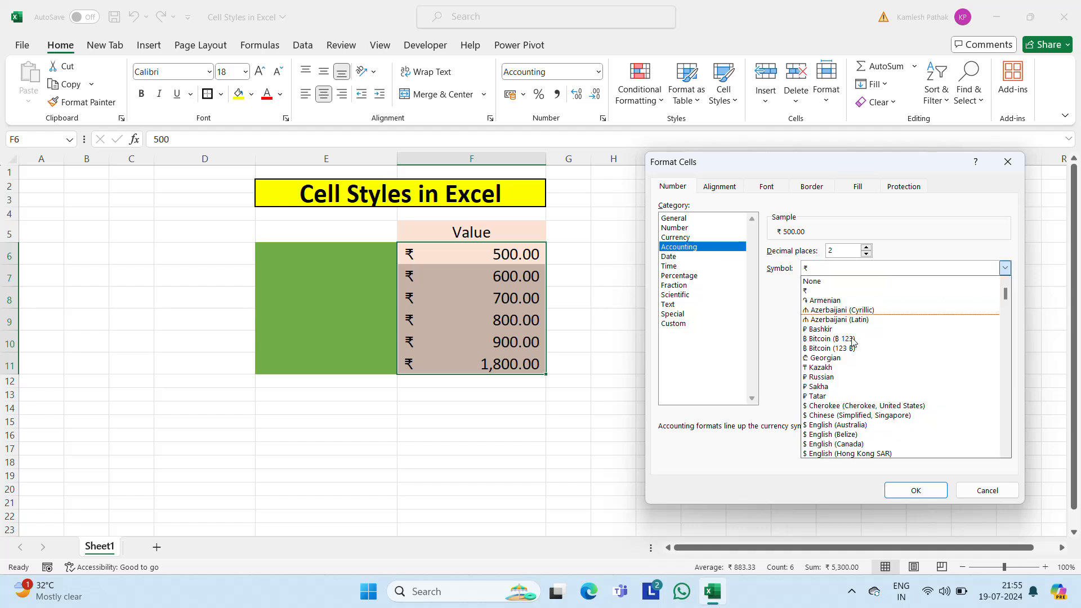
{"action": "left_click", "coordinate": [827, 377]}
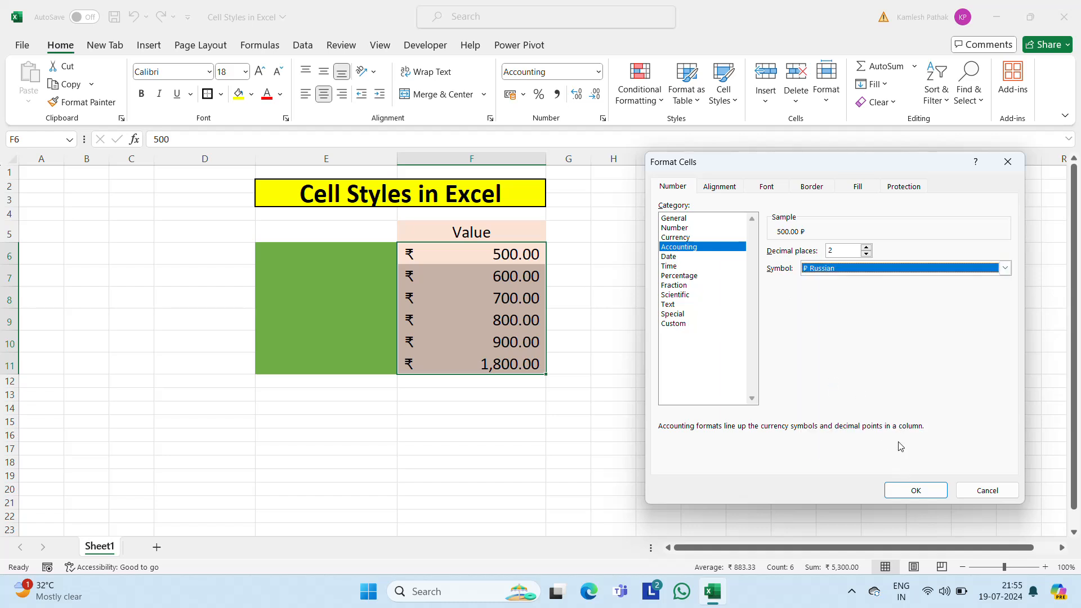
{"action": "left_click", "coordinate": [861, 271]}
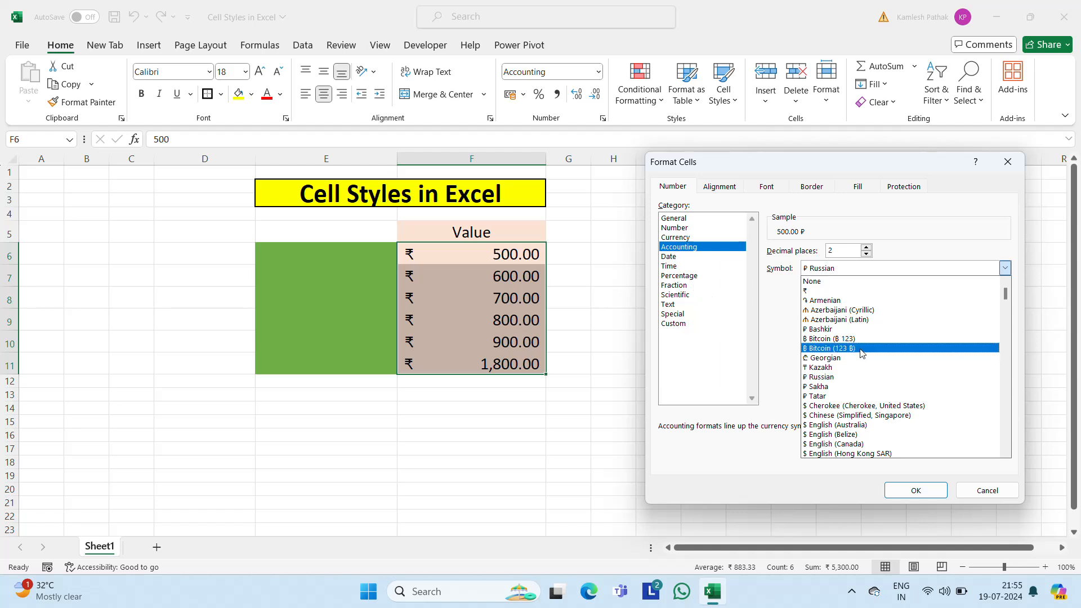
{"action": "left_click", "coordinate": [827, 397]}
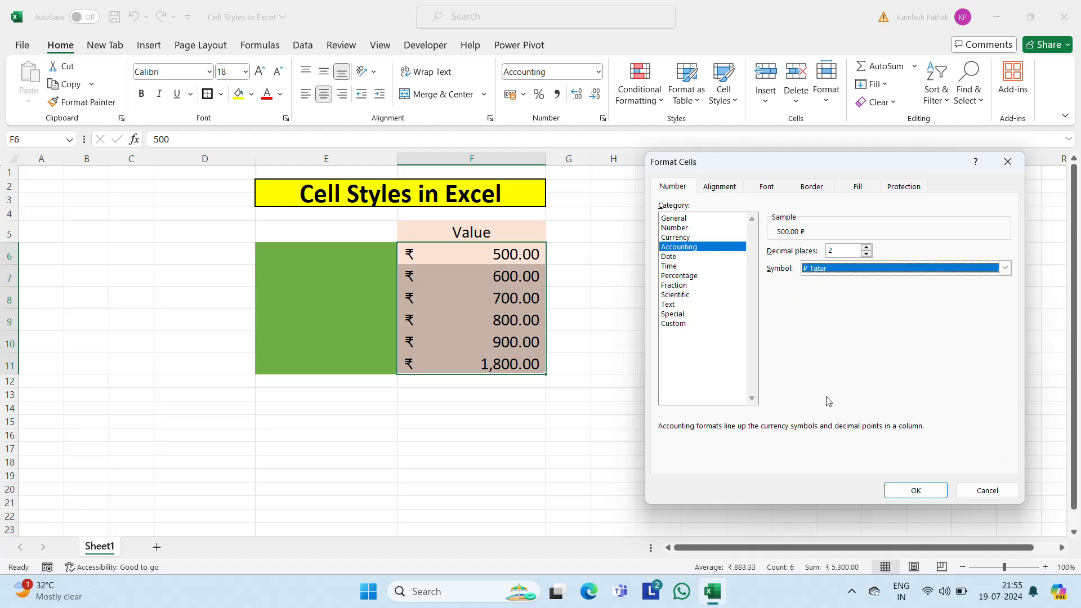
{"action": "left_click", "coordinate": [899, 485]}
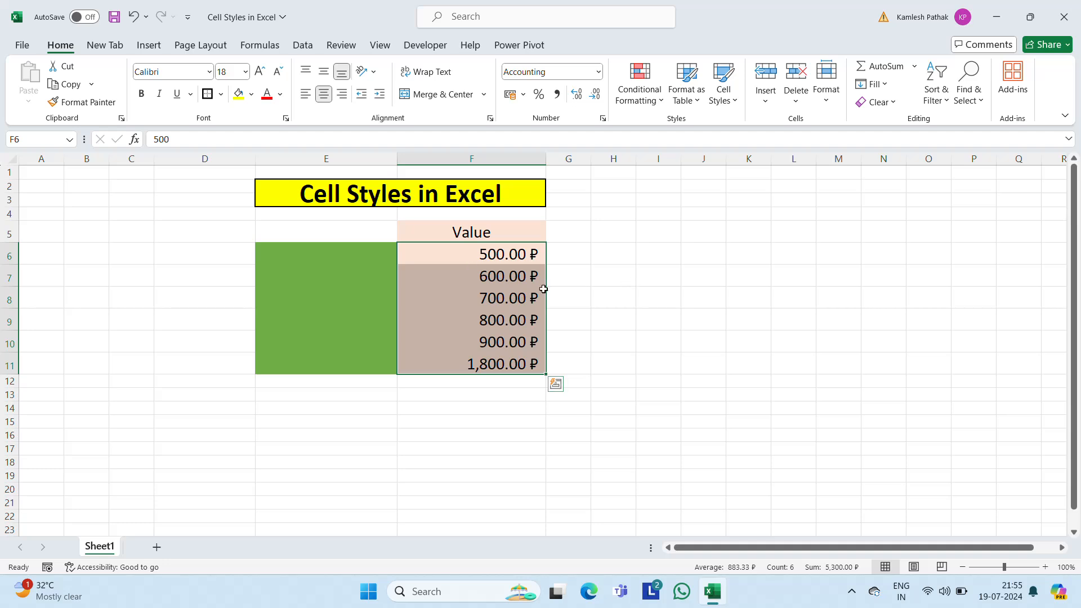
Step: Change the Accounting currency symbol of F6:F11 to € French (Belgium)
{"action": "right_click", "coordinate": [520, 305]}
{"action": "left_click", "coordinate": [560, 479]}
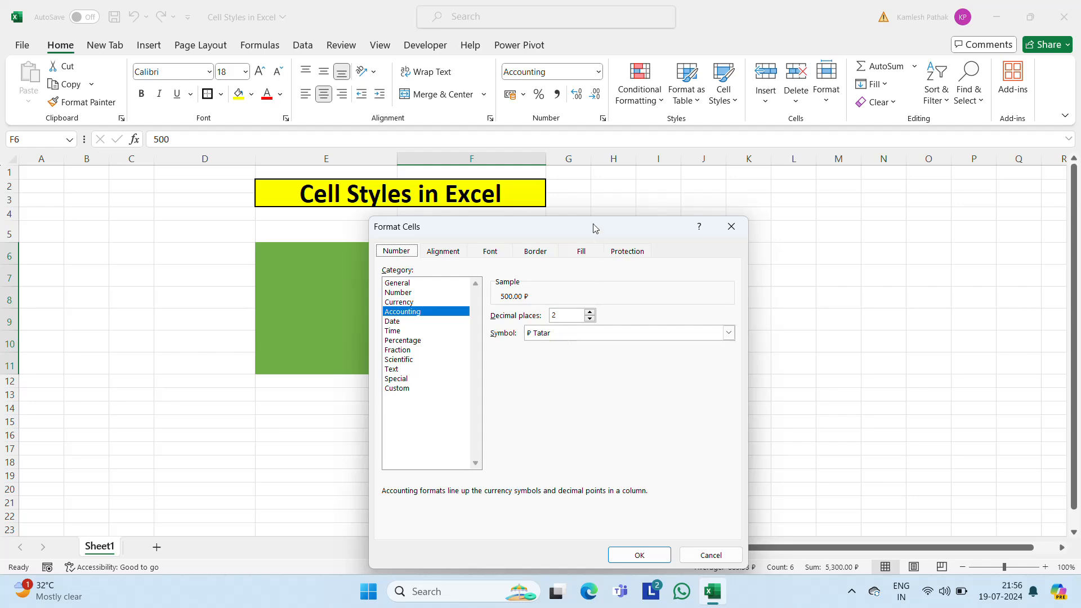
{"action": "left_click_drag", "start_coordinate": [590, 228], "coordinate": [864, 150]}
{"action": "left_click", "coordinate": [873, 256]}
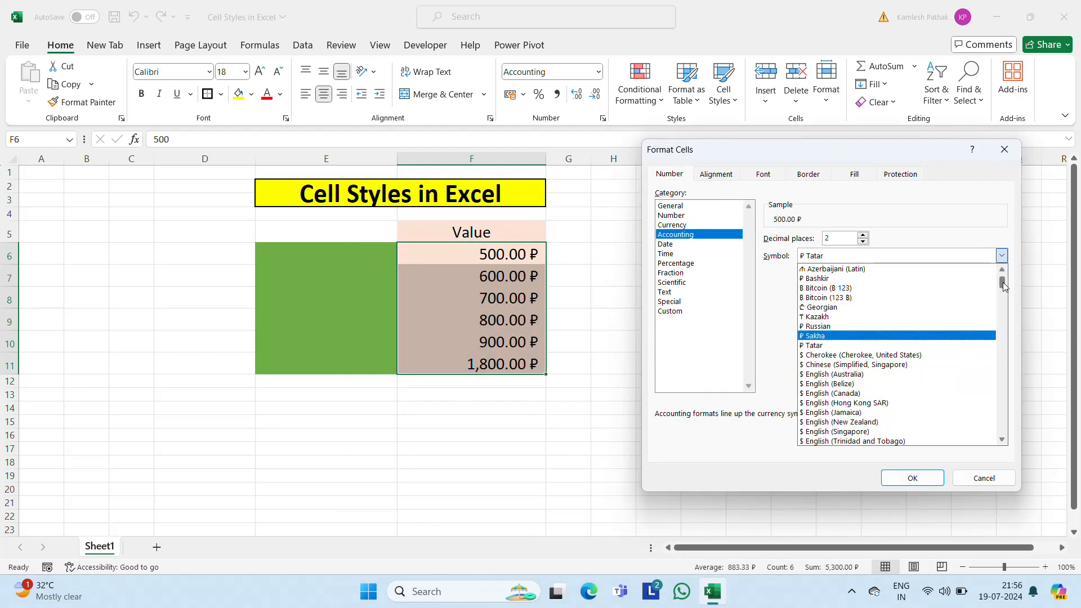
{"action": "left_click_drag", "start_coordinate": [1002, 285], "coordinate": [1000, 307]}
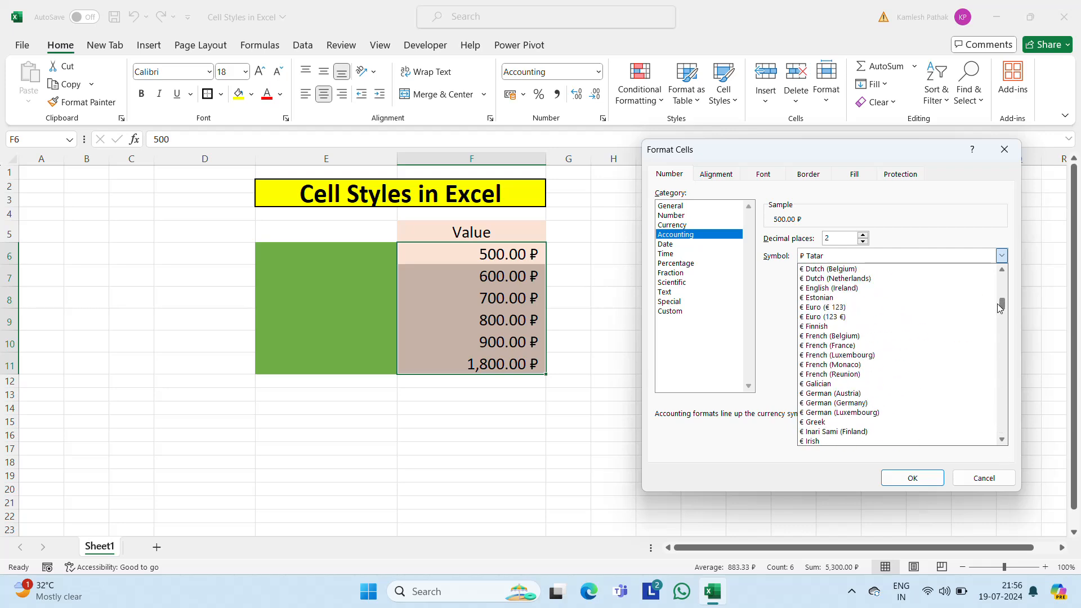
{"action": "left_click", "coordinate": [843, 336]}
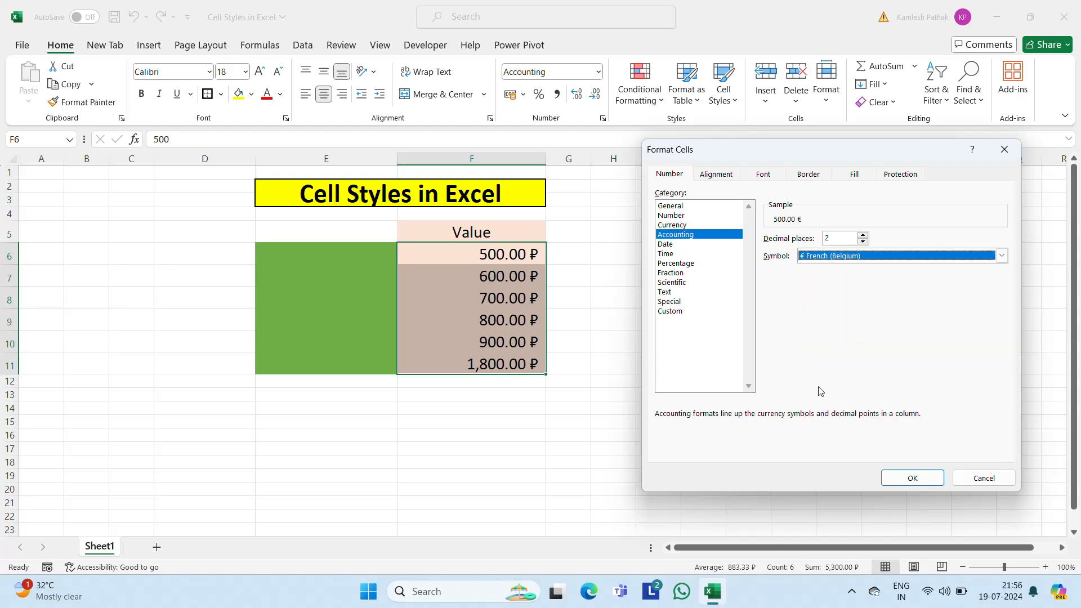
{"action": "left_click", "coordinate": [912, 478]}
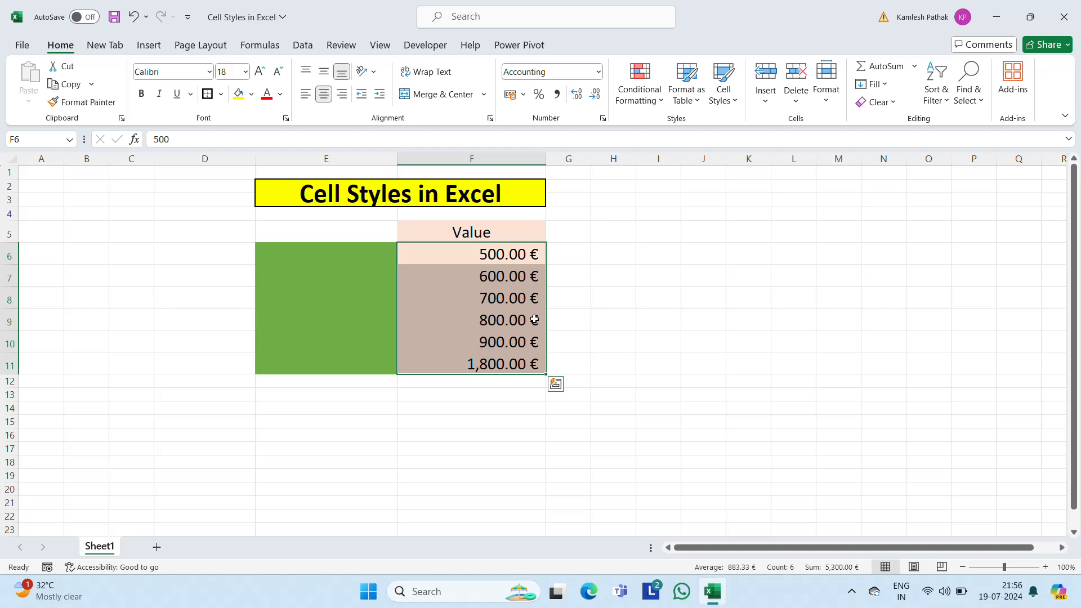
Step: Undo both currency symbol changes on F6:F11
{"action": "key", "text": "ctrl+z"}
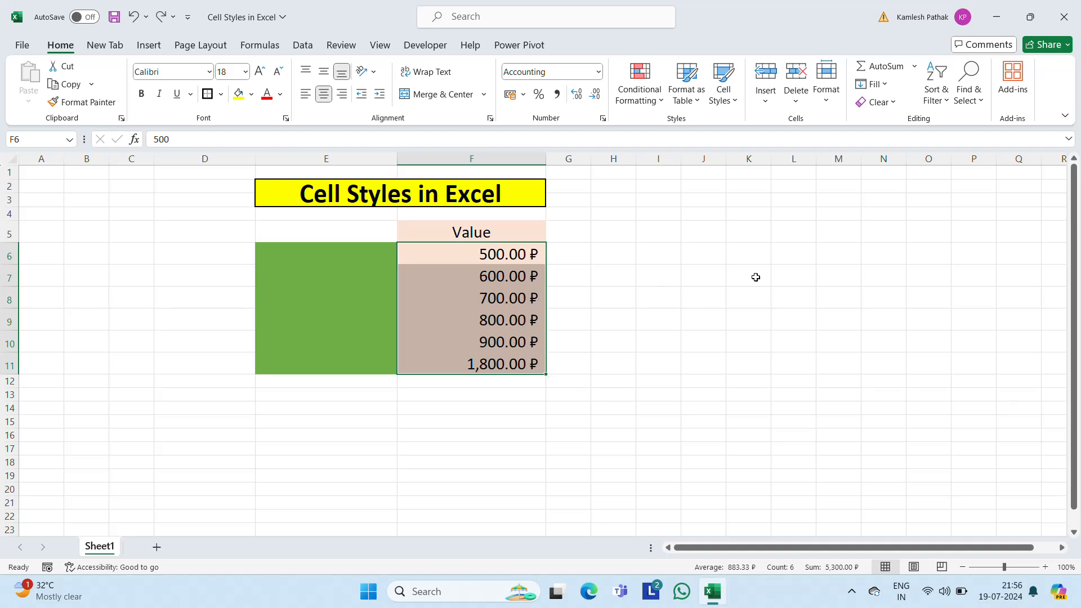
{"action": "key", "text": "ctrl+z"}
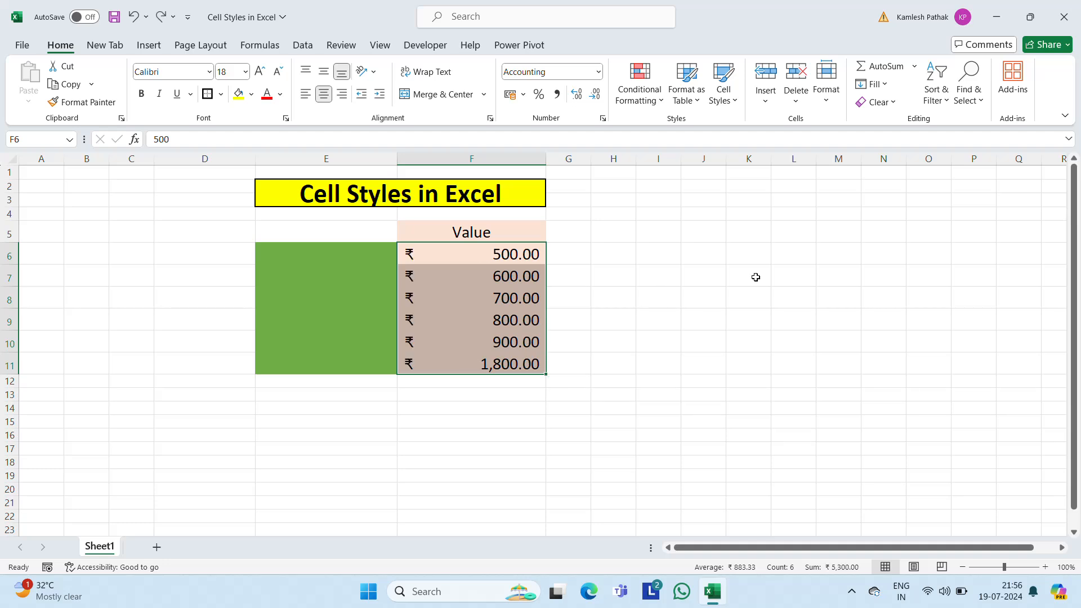
Step: Start a new custom cell style from F6:F11 and open its format settings
{"action": "left_click", "coordinate": [731, 100]}
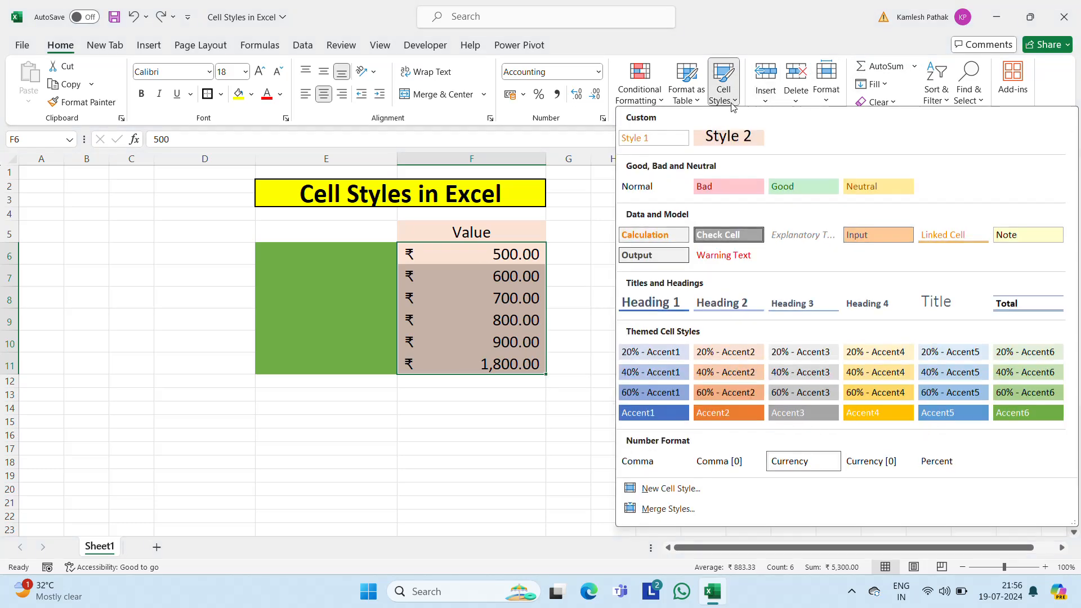
{"action": "left_click", "coordinate": [660, 490]}
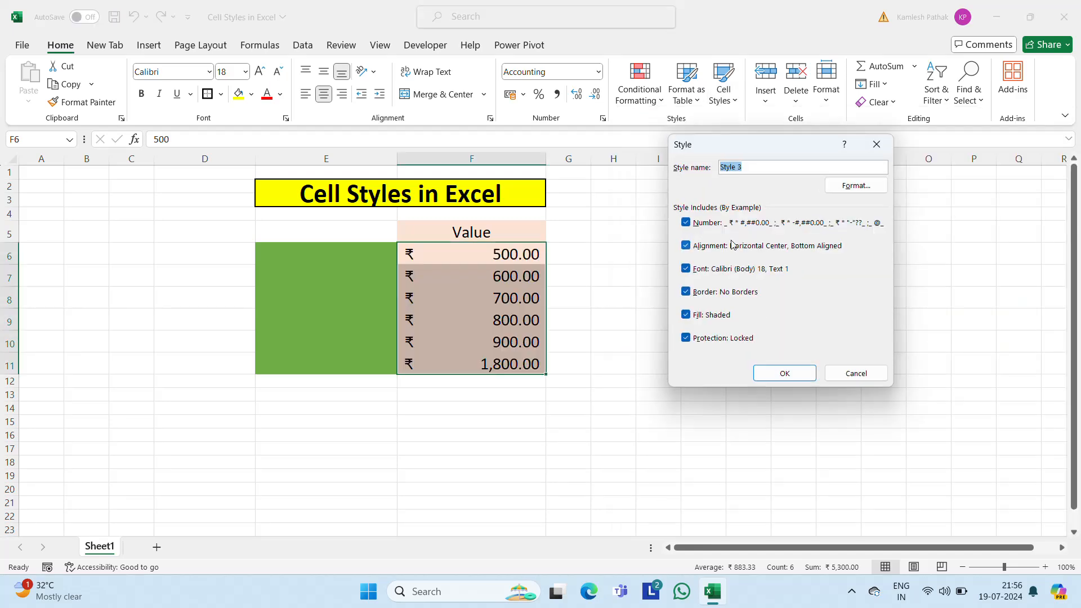
{"action": "left_click", "coordinate": [858, 186]}
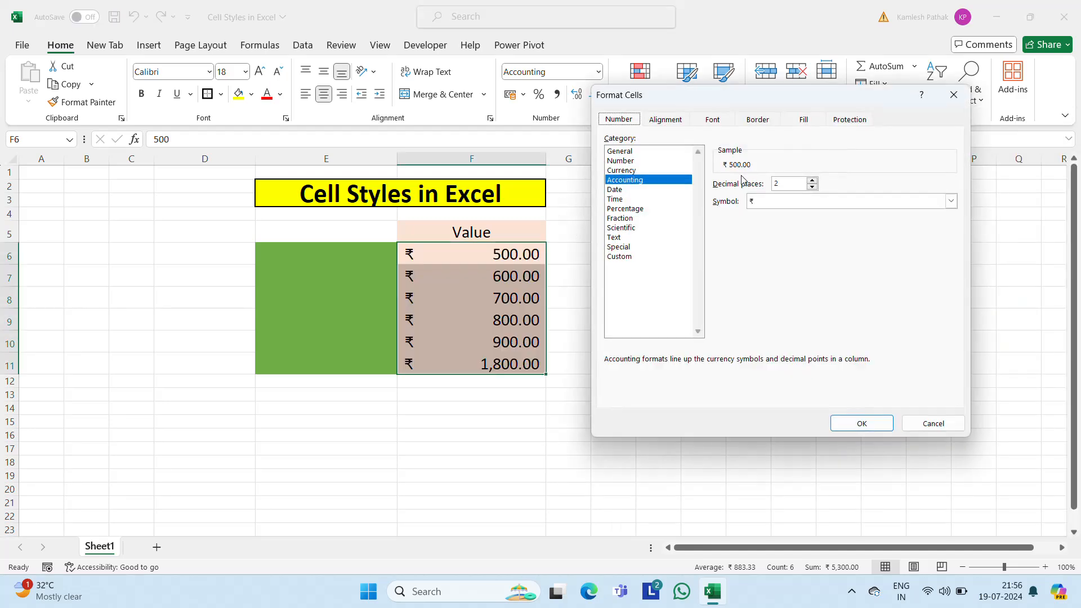
Step: Preview the new style's General, Currency, Percentage, Fraction, Text, Special and Custom number format categories
{"action": "left_click", "coordinate": [619, 153]}
{"action": "left_click", "coordinate": [620, 170]}
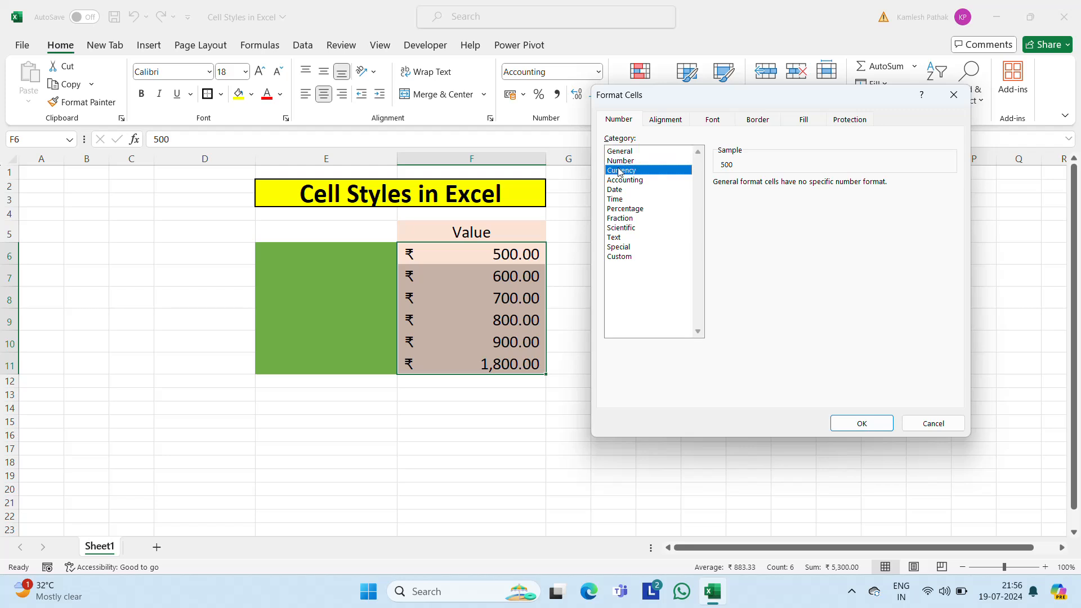
{"action": "left_click", "coordinate": [618, 219]}
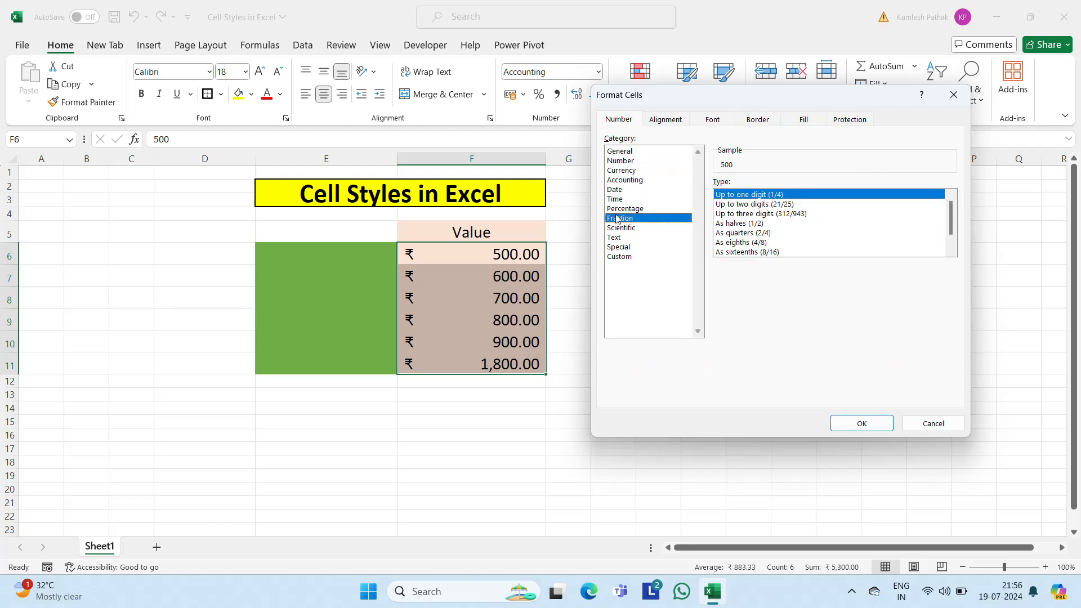
{"action": "key", "text": "Up"}
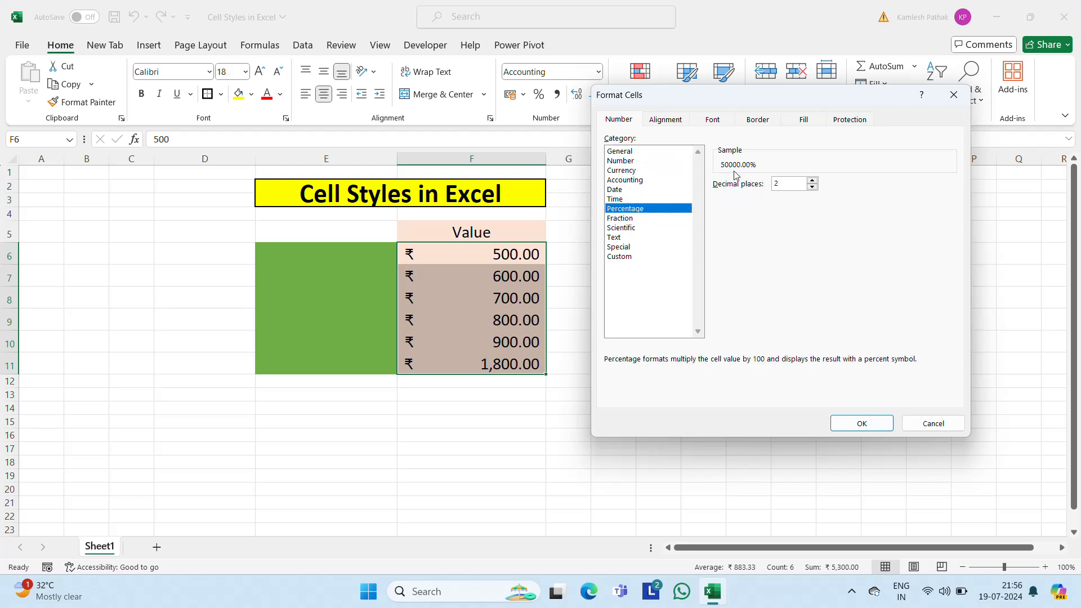
{"action": "left_click", "coordinate": [618, 221]}
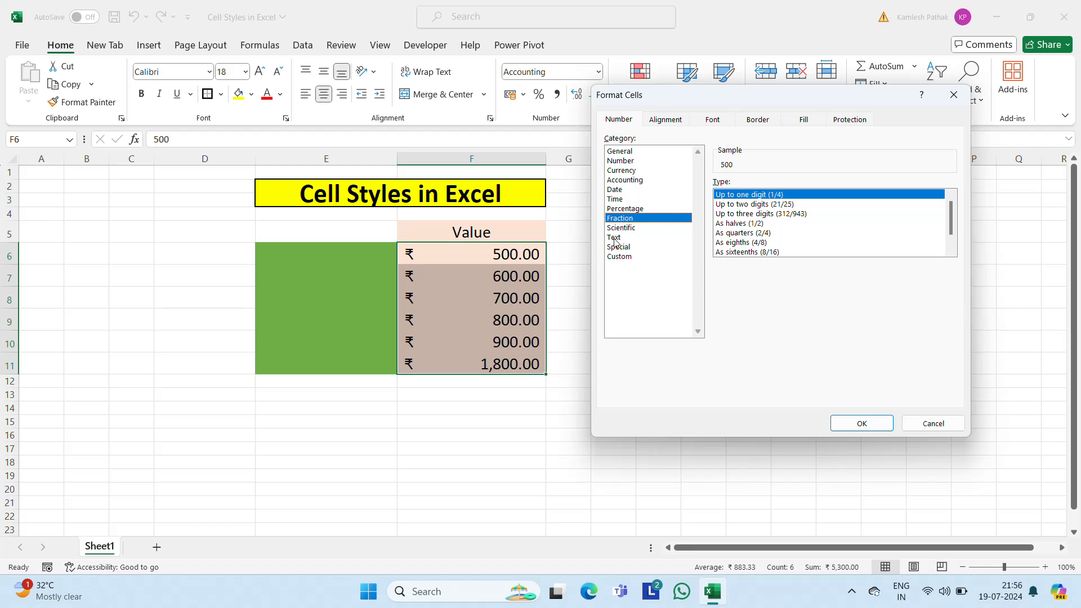
{"action": "left_click", "coordinate": [615, 238]}
{"action": "left_click", "coordinate": [616, 248]}
{"action": "left_click", "coordinate": [614, 258]}
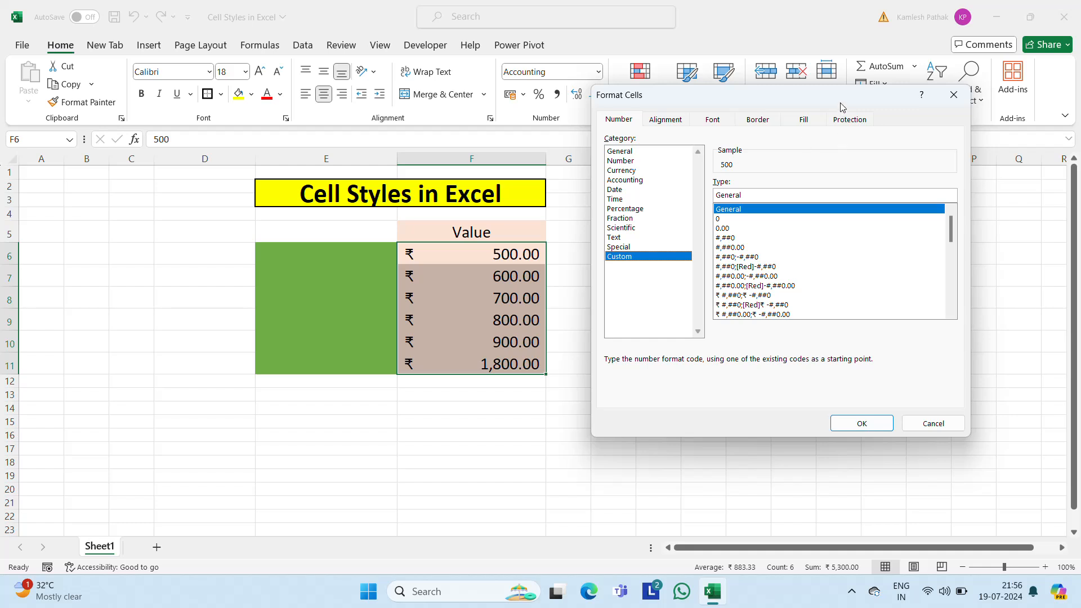
{"action": "left_click_drag", "start_coordinate": [842, 107], "coordinate": [633, 266]}
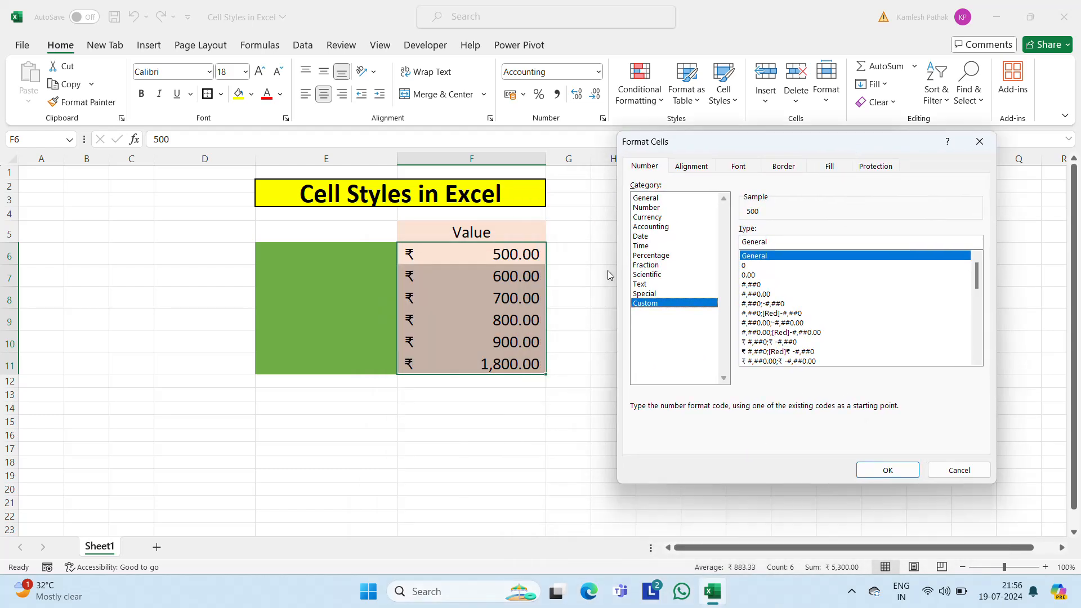
Step: Review the new style's General, Number, Currency, Accounting, Date and Time number formats, including the Accounting currency symbols
{"action": "left_click", "coordinate": [647, 208]}
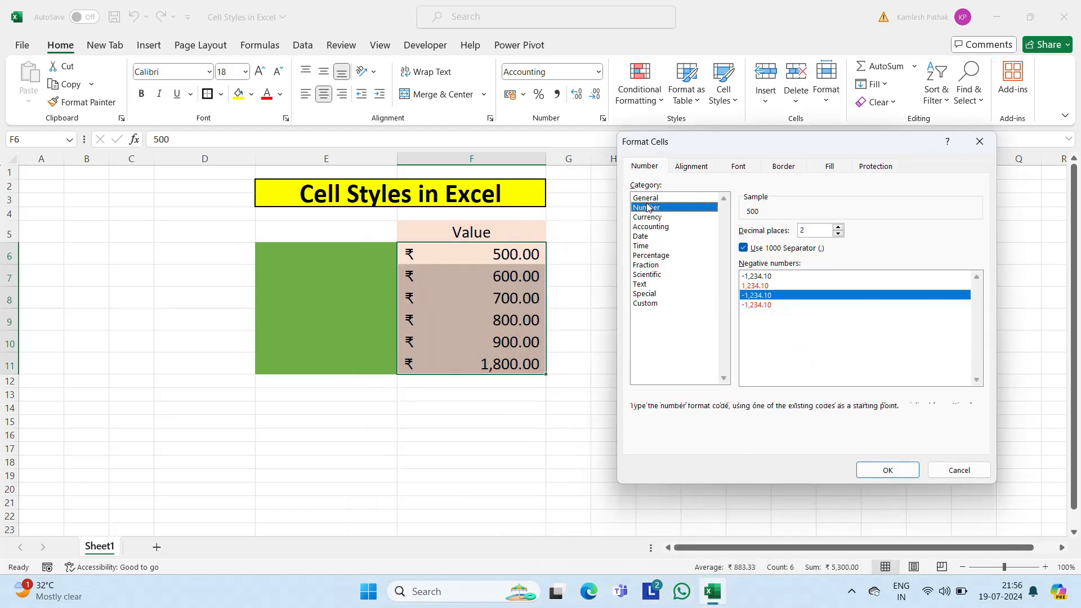
{"action": "left_click", "coordinate": [649, 199]}
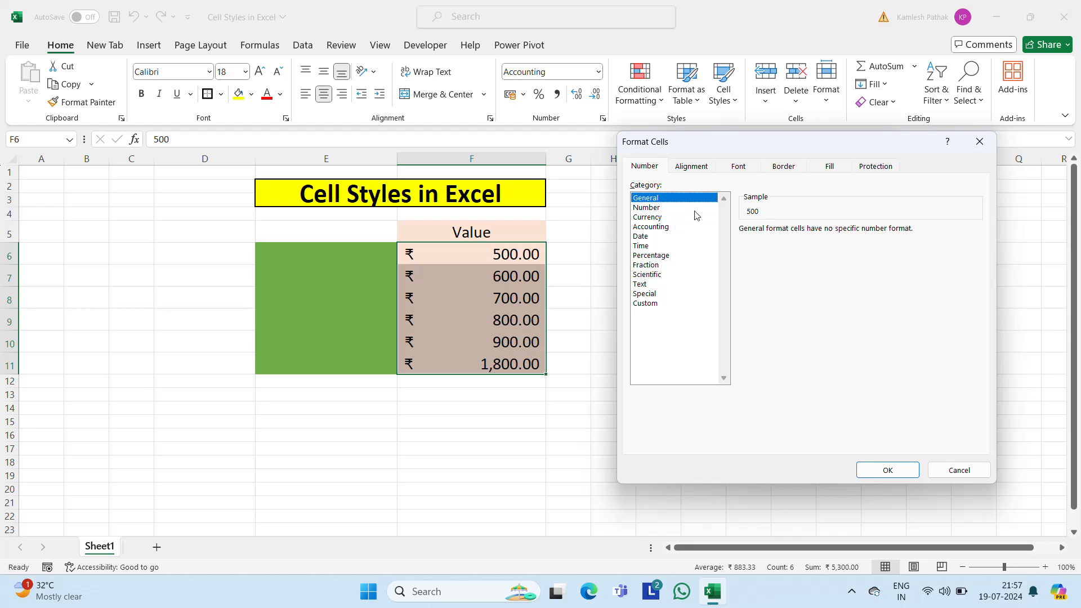
{"action": "left_click", "coordinate": [652, 210]}
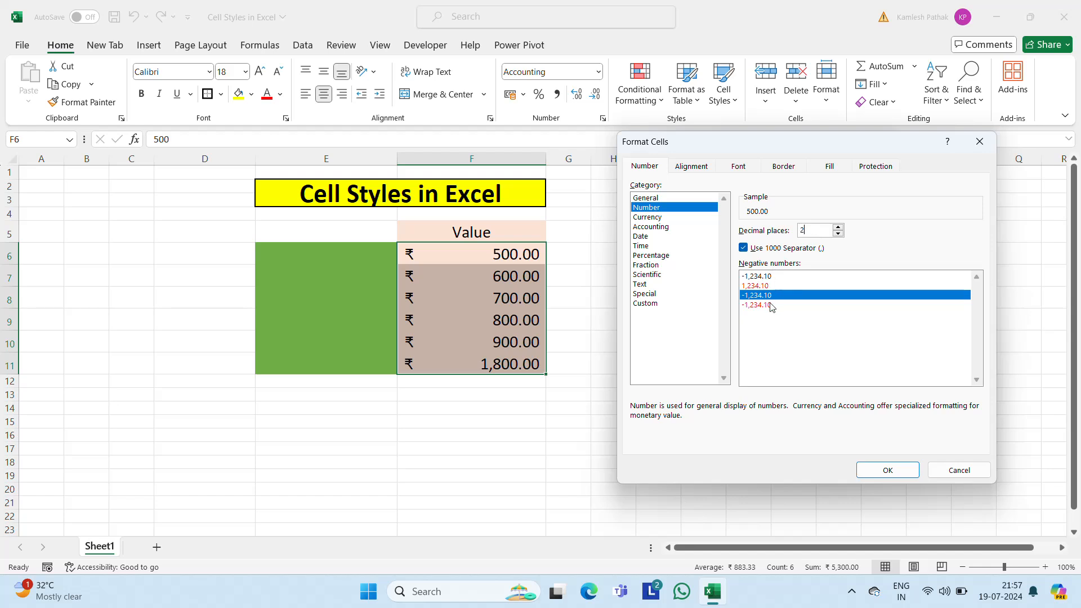
{"action": "left_click", "coordinate": [659, 219]}
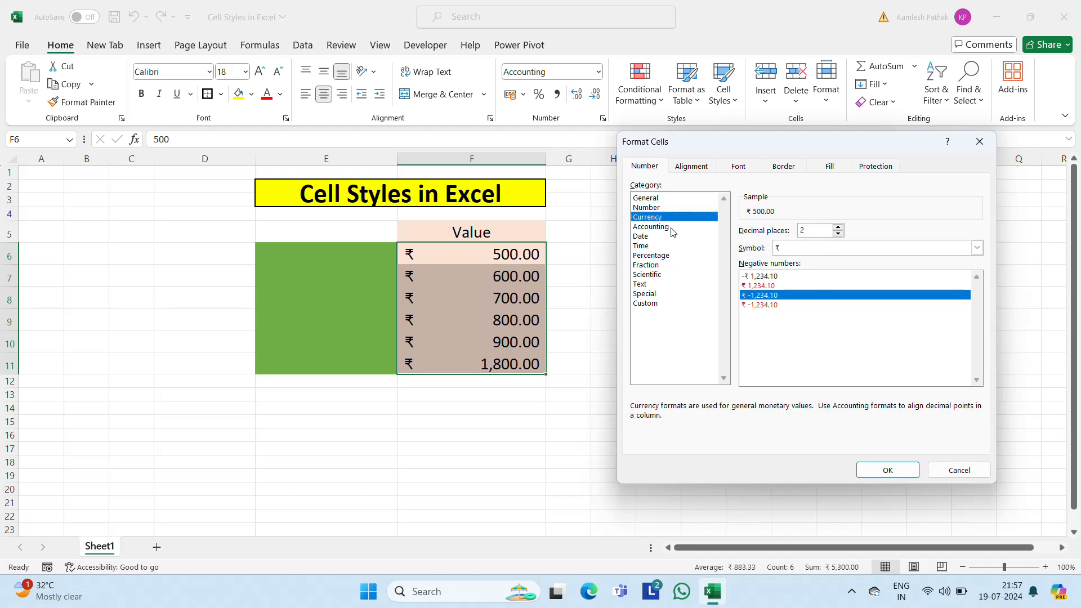
{"action": "left_click", "coordinate": [670, 228]}
{"action": "left_click", "coordinate": [875, 247]}
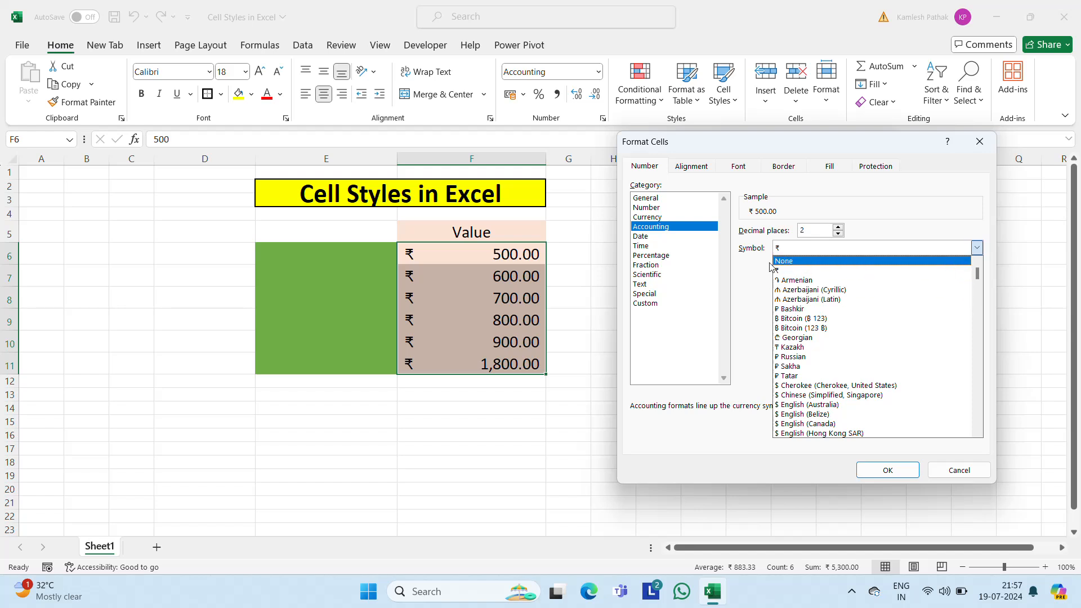
{"action": "left_click", "coordinate": [642, 237]}
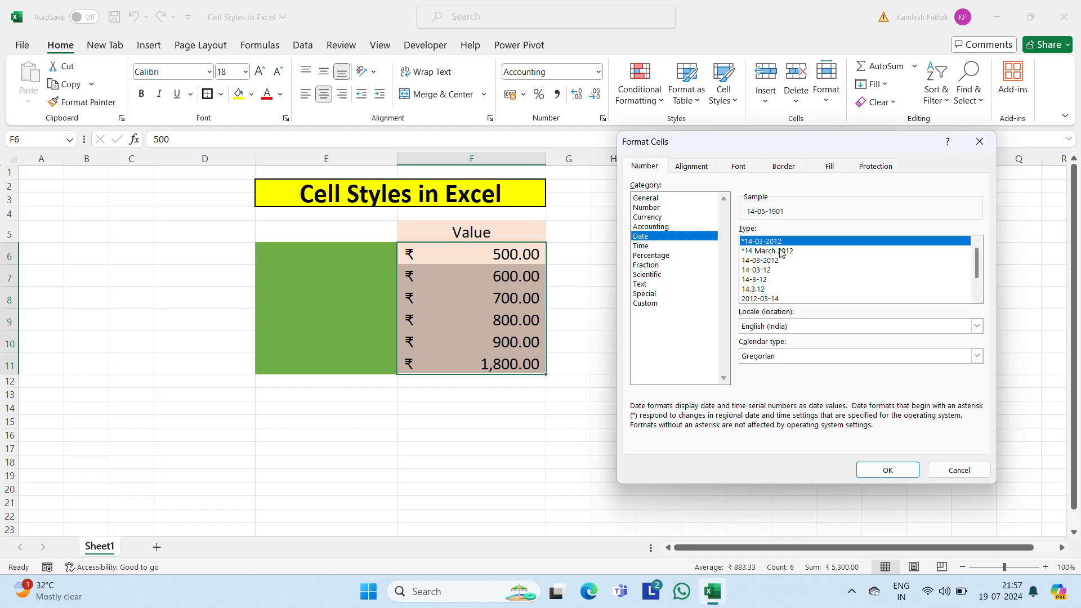
{"action": "left_click", "coordinate": [635, 246]}
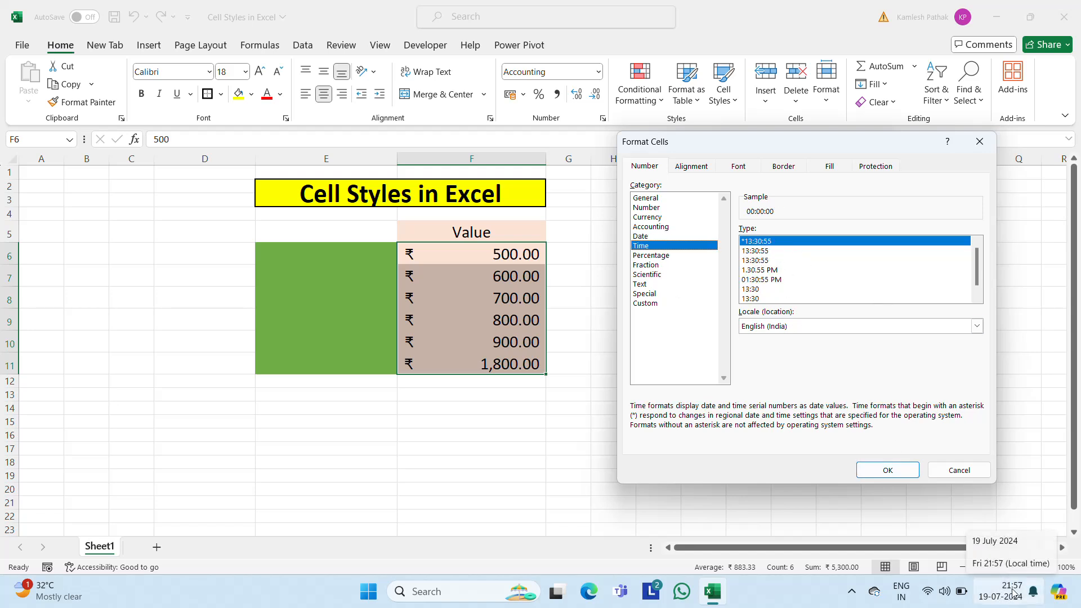
{"action": "mouse_move", "coordinate": [1017, 606]}
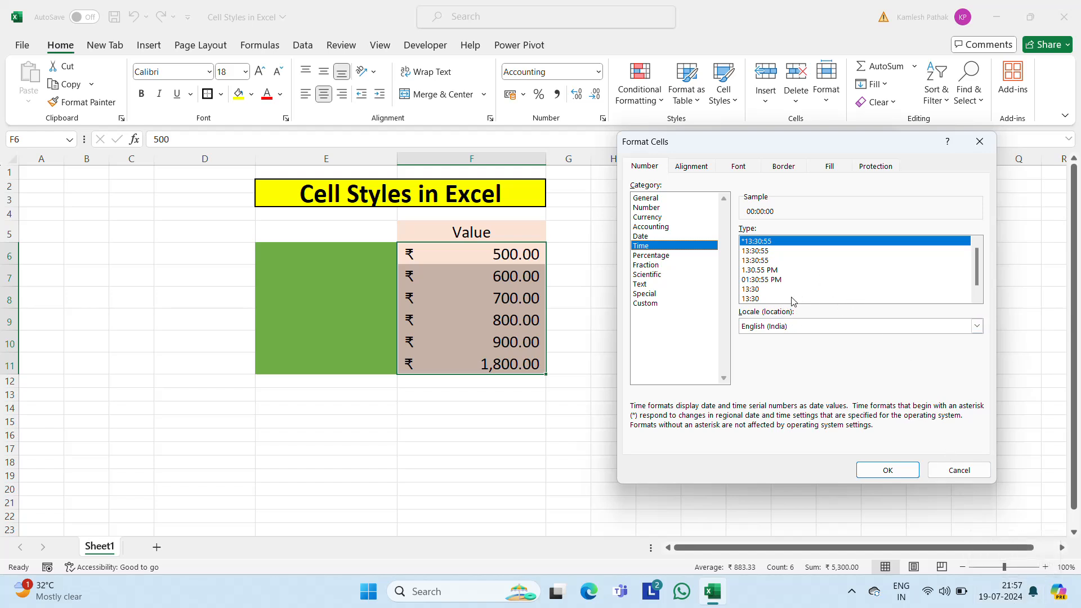
Step: Review the new style's Percentage, Fraction, Scientific, Text, Special and Custom number format categories
{"action": "left_click", "coordinate": [653, 256]}
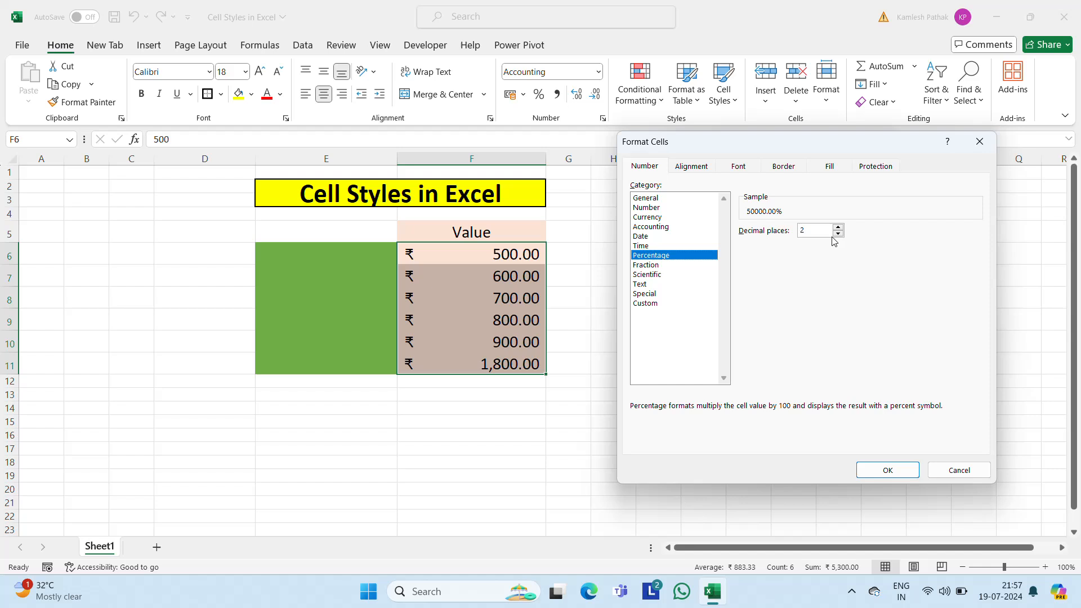
{"action": "left_click", "coordinate": [647, 266]}
{"action": "left_click", "coordinate": [646, 275]}
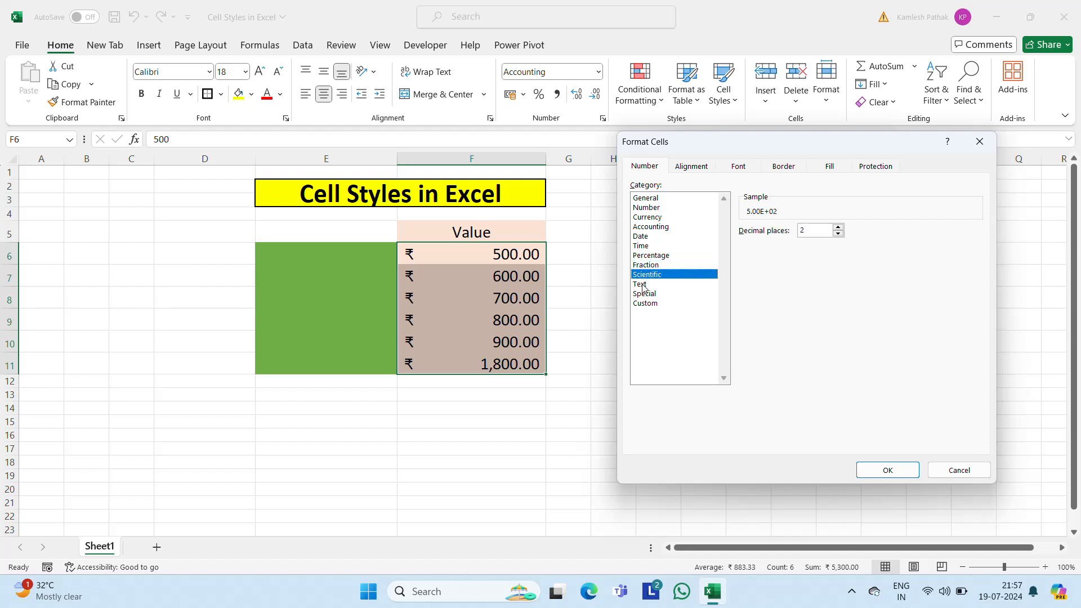
{"action": "left_click", "coordinate": [644, 285]}
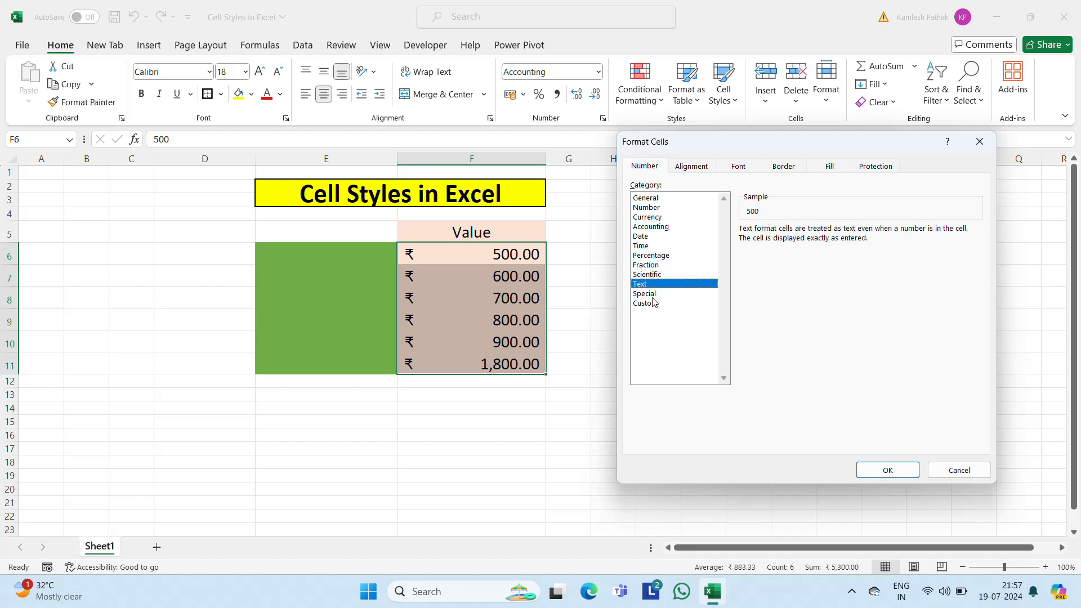
{"action": "left_click", "coordinate": [652, 296]}
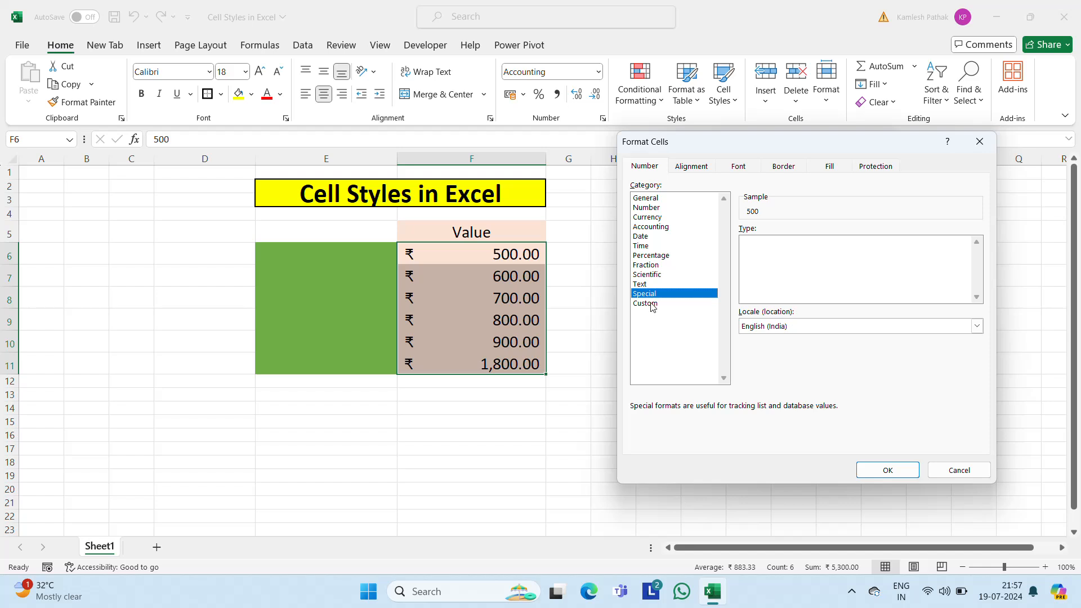
{"action": "left_click", "coordinate": [646, 304]}
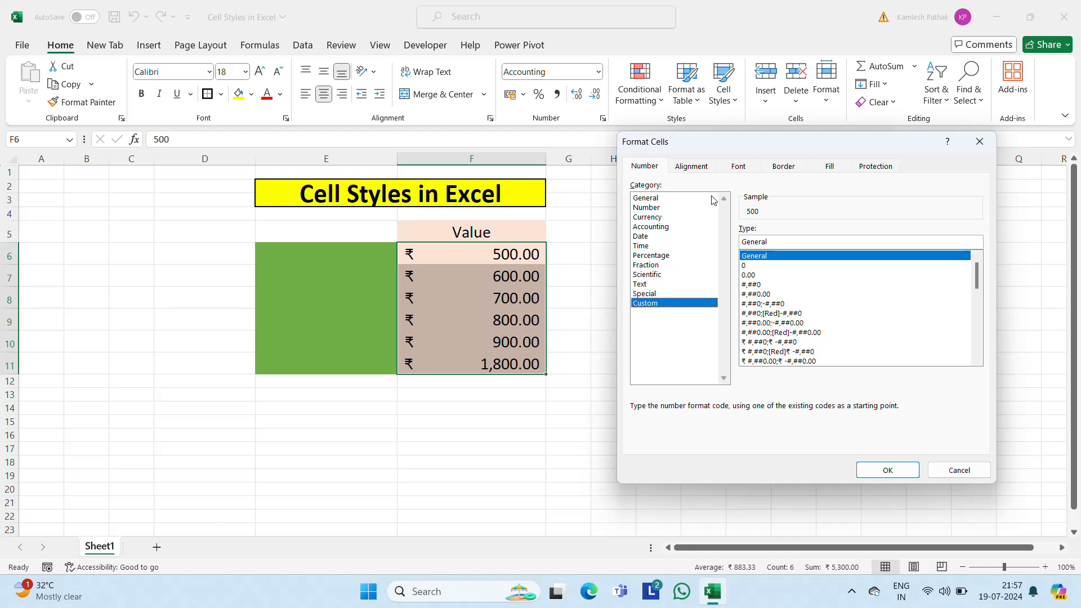
Step: Review the new style's alignment settings, including the horizontal alignment choices, and its font settings
{"action": "left_click", "coordinate": [695, 169]}
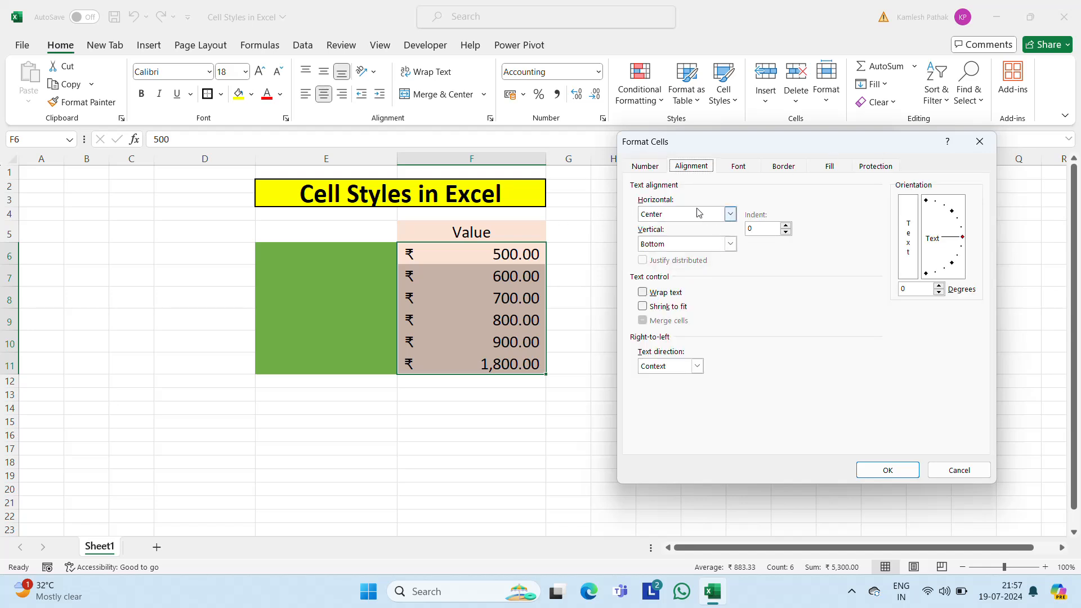
{"action": "left_click", "coordinate": [732, 218]}
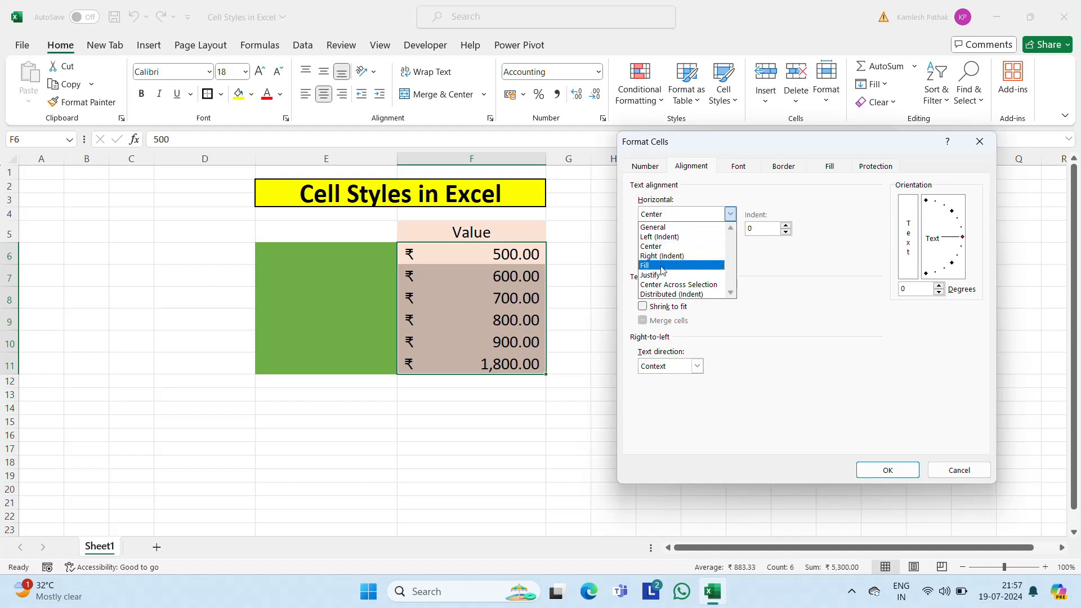
{"action": "left_click", "coordinate": [811, 207]}
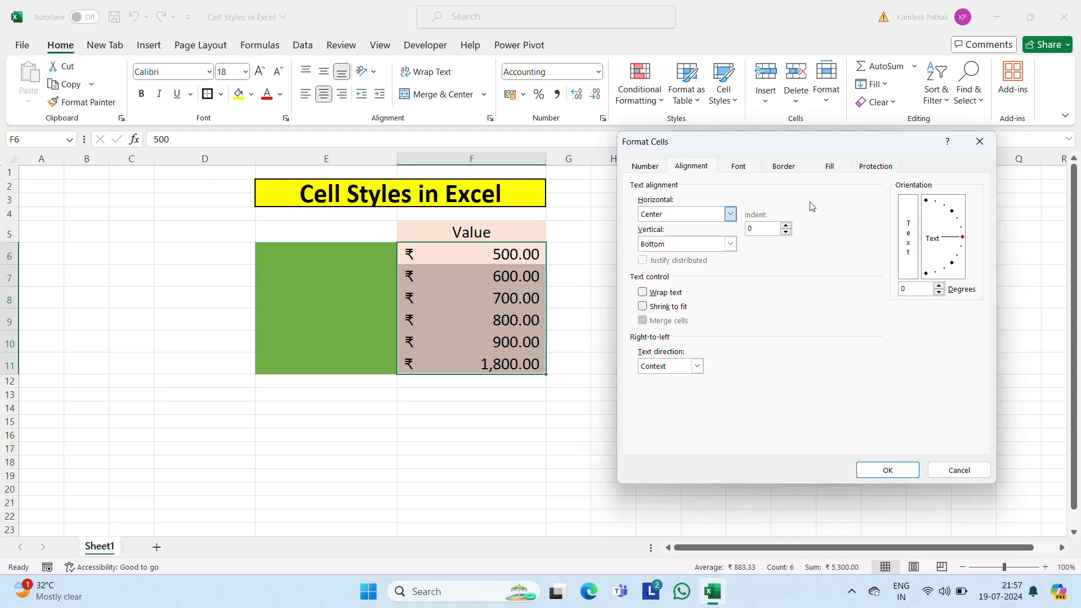
{"action": "left_click", "coordinate": [739, 167]}
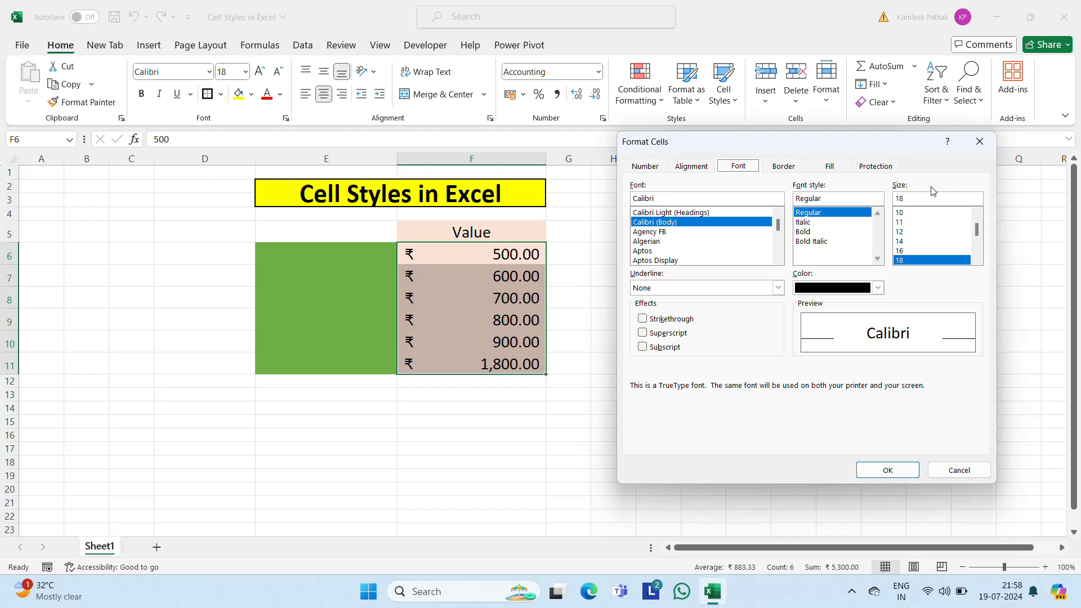
Step: Add an outline border to the new cell style and save the style
{"action": "left_click", "coordinate": [782, 169]}
{"action": "left_click", "coordinate": [835, 207]}
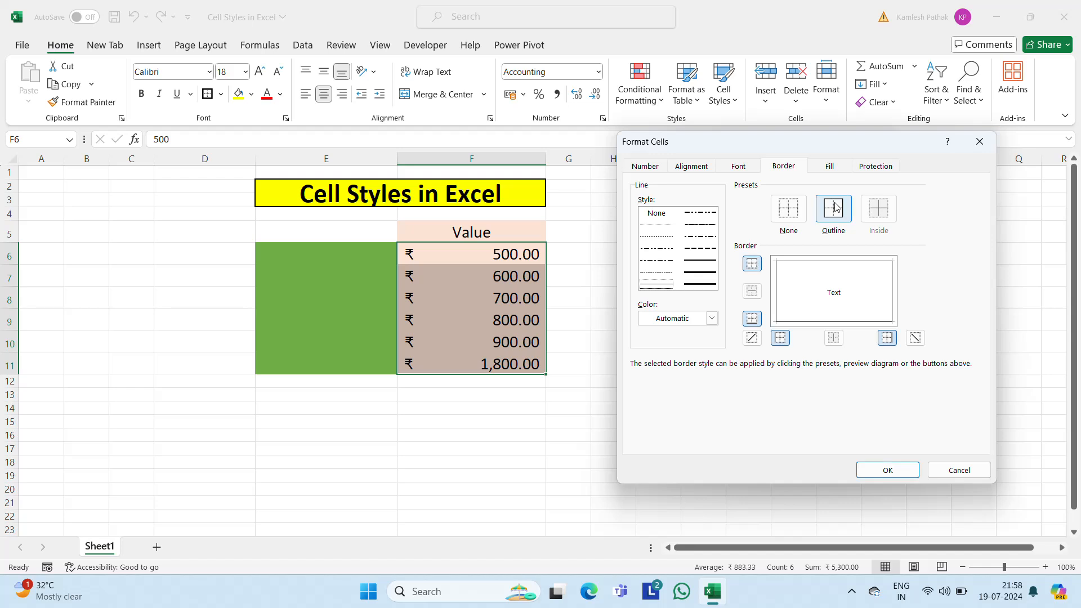
{"action": "left_click", "coordinate": [900, 469]}
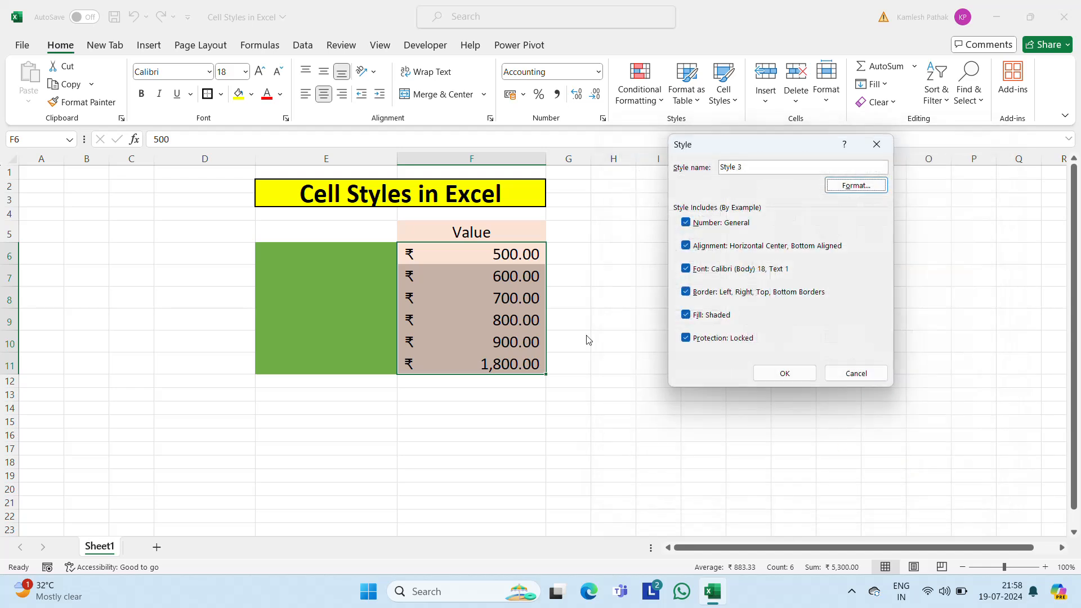
{"action": "left_click", "coordinate": [784, 373]}
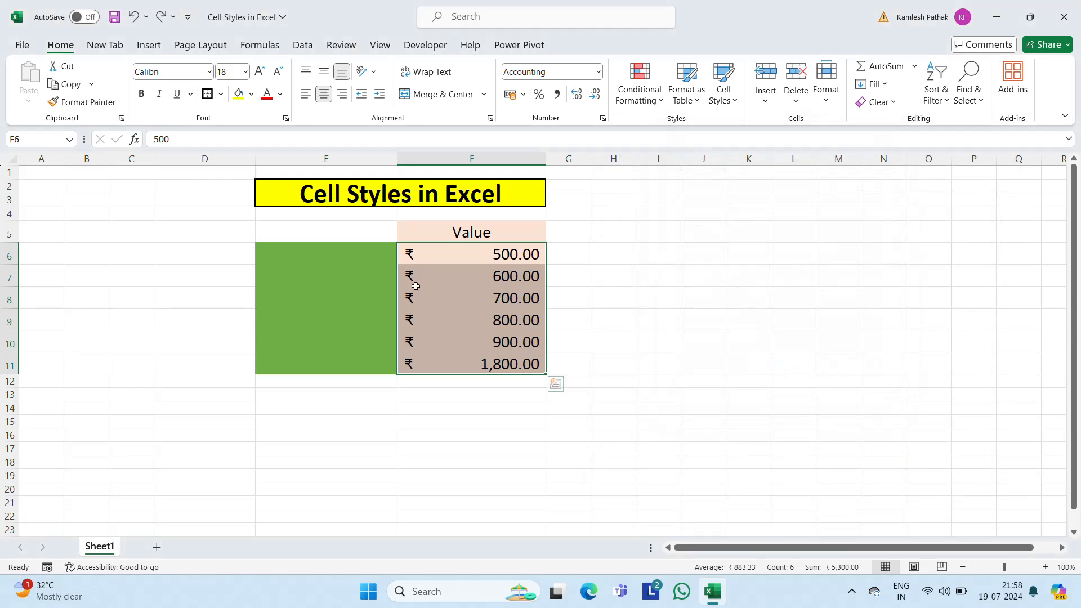
Step: Check the custom styles in the cell styles gallery with F7 selected, leaving the gallery without applying any style
{"action": "left_click", "coordinate": [415, 286]}
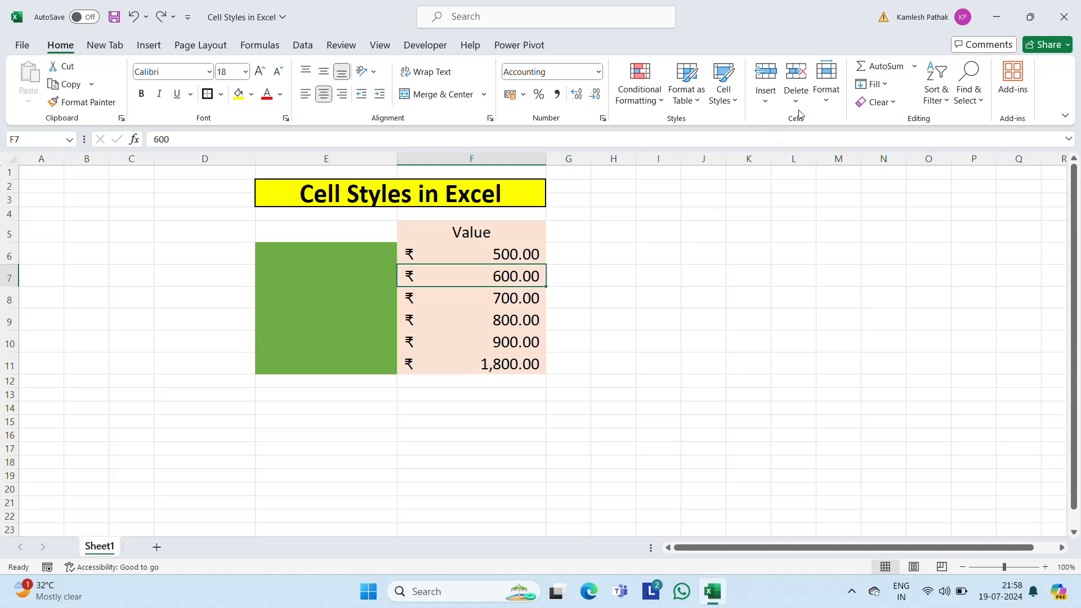
{"action": "left_click", "coordinate": [722, 95]}
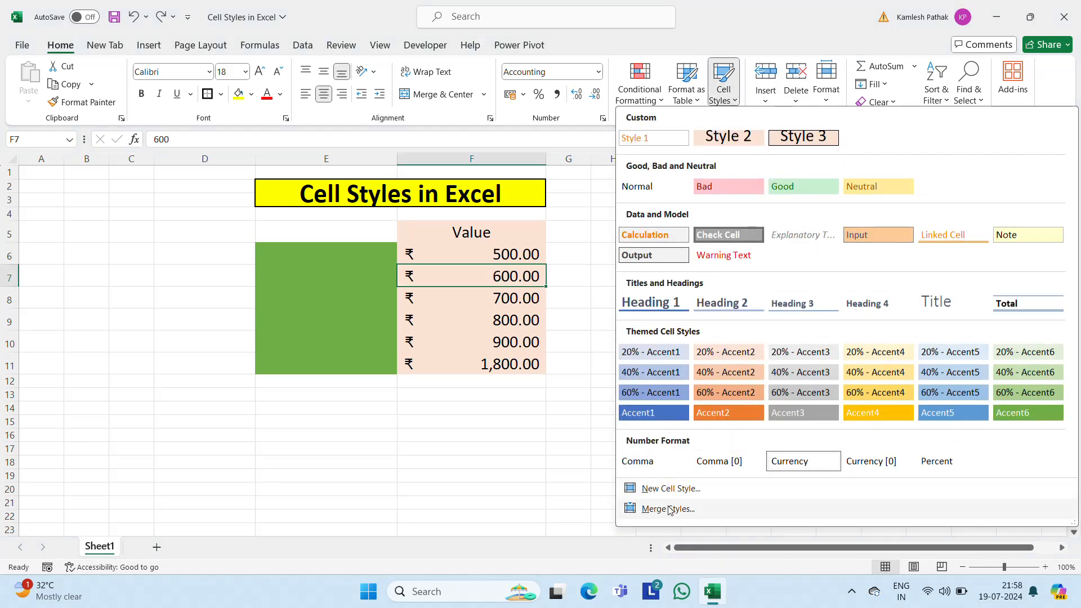
{"action": "left_click", "coordinate": [441, 261]}
Step: Merge and center E6:F6 and E7:F7 as two separate row merges
{"action": "left_click", "coordinate": [439, 260]}
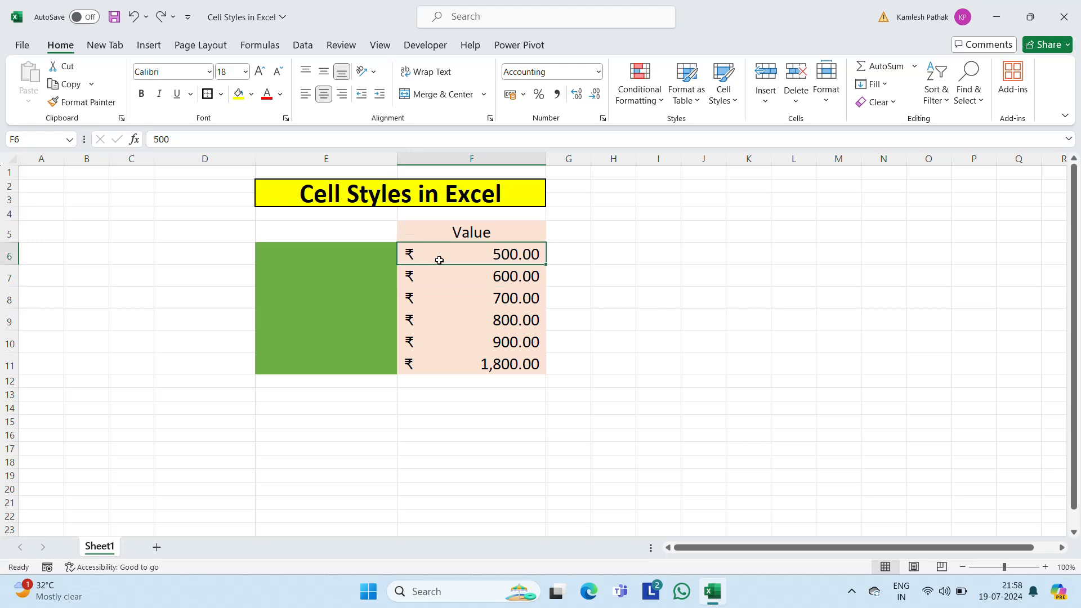
{"action": "key", "text": "Left"}
{"action": "key", "text": "shift+Right"}
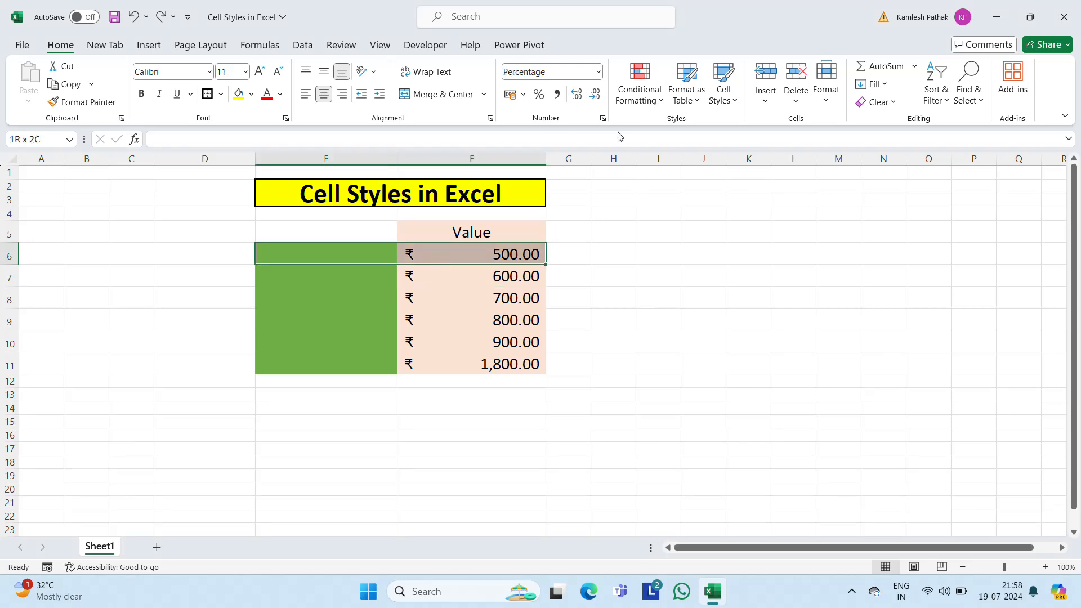
{"action": "left_click", "coordinate": [435, 95]}
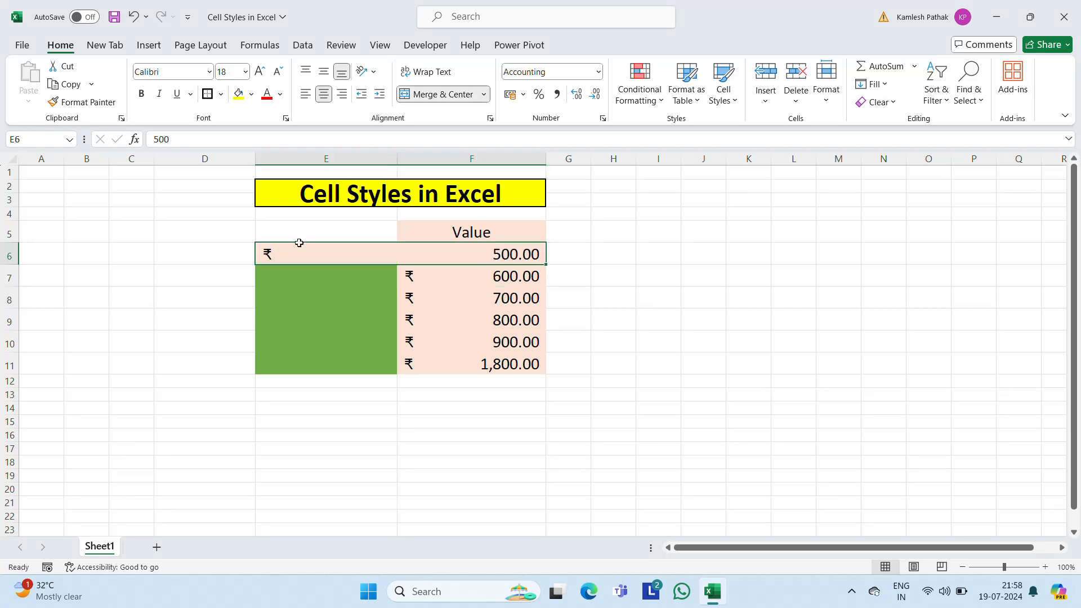
{"action": "left_click", "coordinate": [329, 279]}
{"action": "key", "text": "shift+Right"}
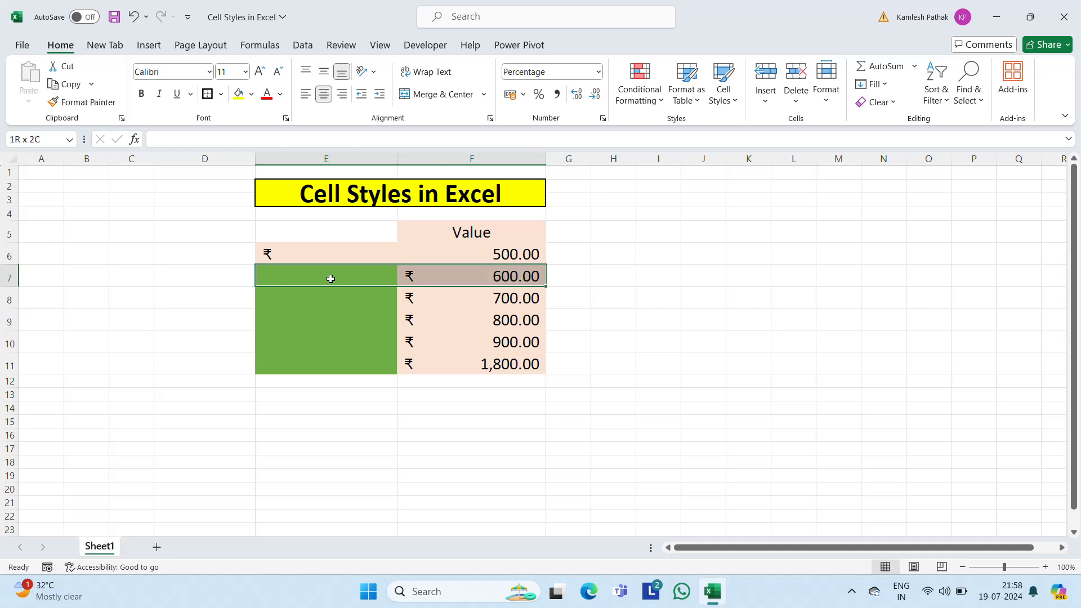
{"action": "left_click", "coordinate": [428, 95]}
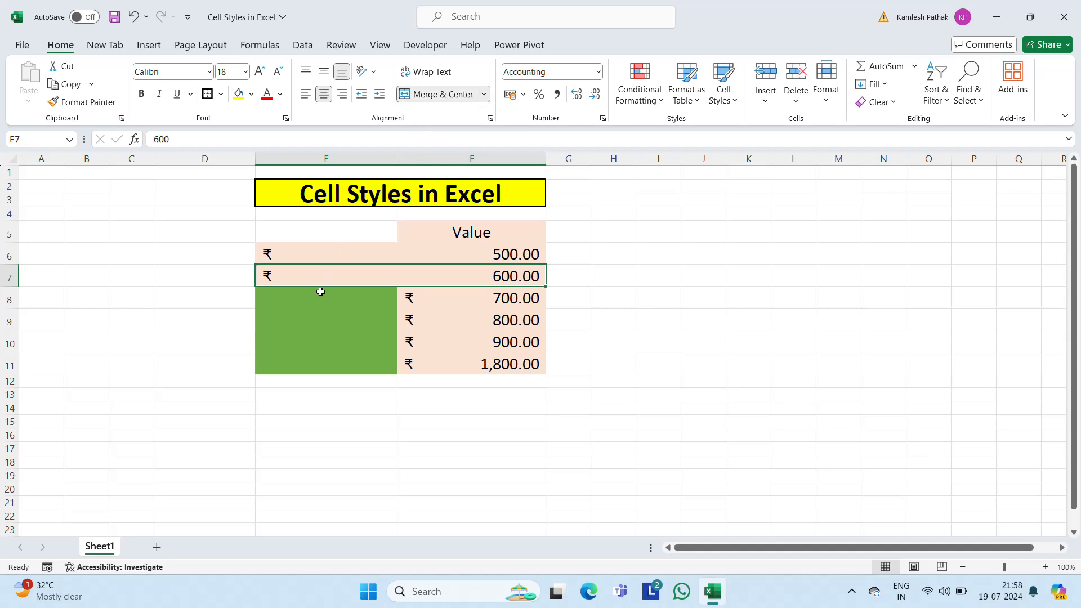
Step: Merge and center E8:F8 and E9:F9 as two separate row merges
{"action": "left_click", "coordinate": [320, 293]}
{"action": "key", "text": "shift+Right"}
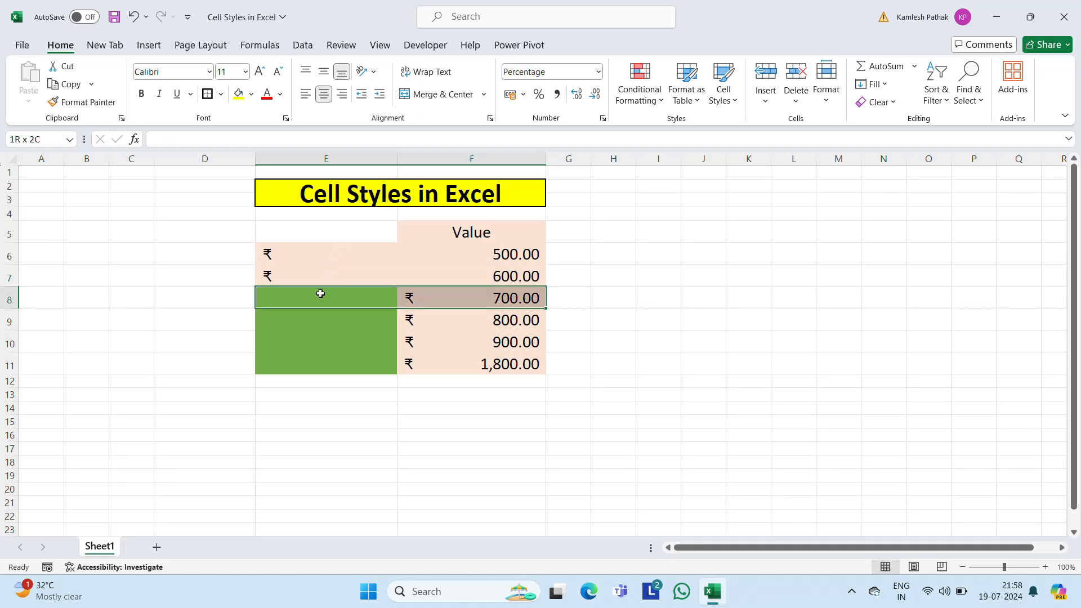
{"action": "left_click", "coordinate": [435, 94]}
{"action": "left_click", "coordinate": [317, 320]}
{"action": "key", "text": "shift+Right"}
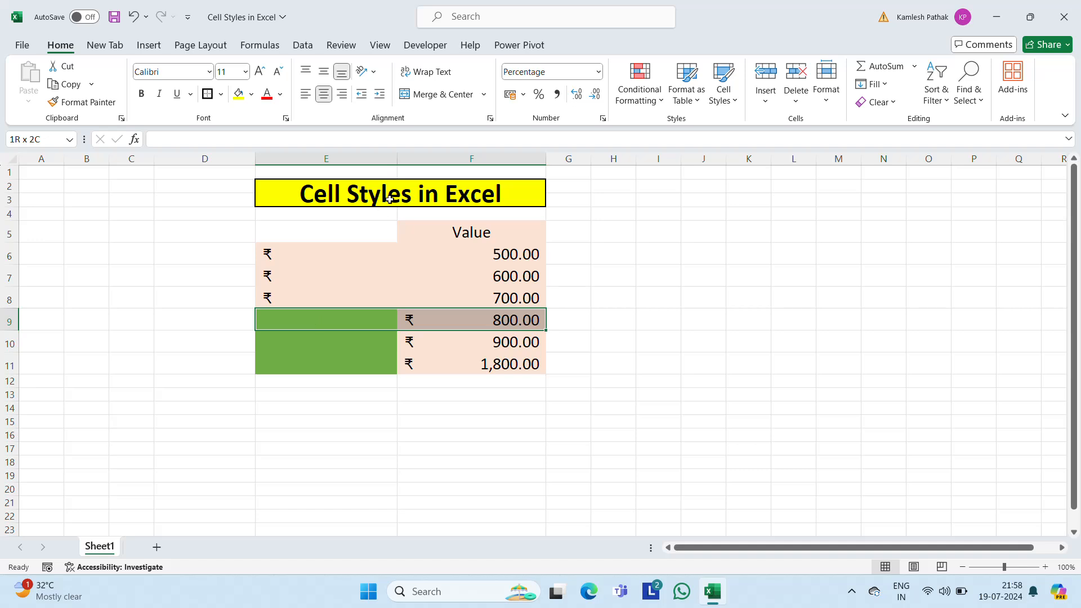
{"action": "left_click", "coordinate": [445, 96]}
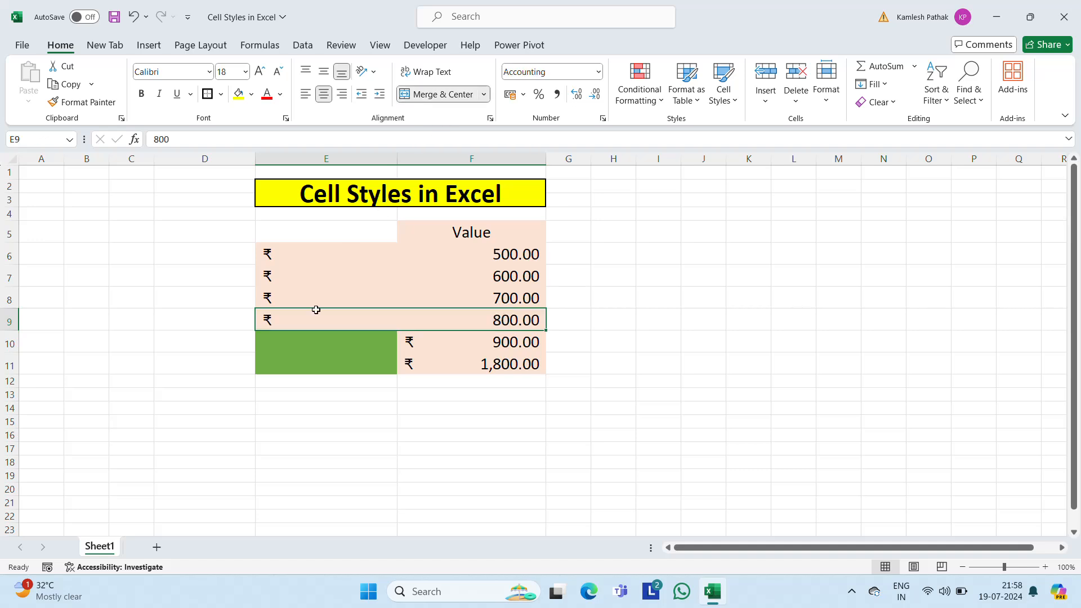
Step: Merge and center E10:F10 and E11:F11 as two separate row merges
{"action": "left_click", "coordinate": [307, 340]}
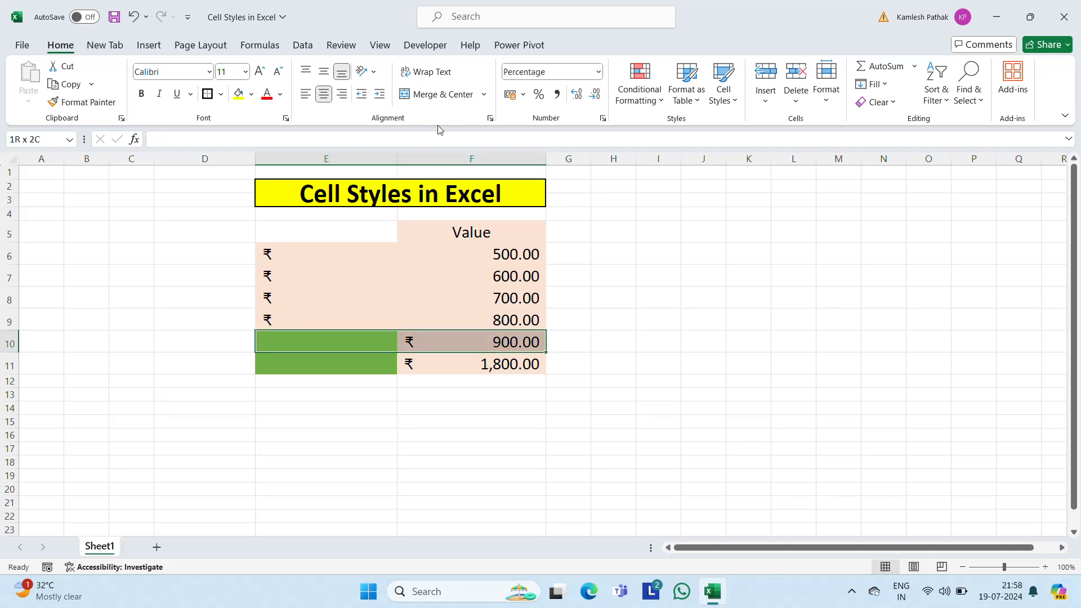
{"action": "left_click", "coordinate": [442, 95]}
{"action": "left_click", "coordinate": [305, 356]}
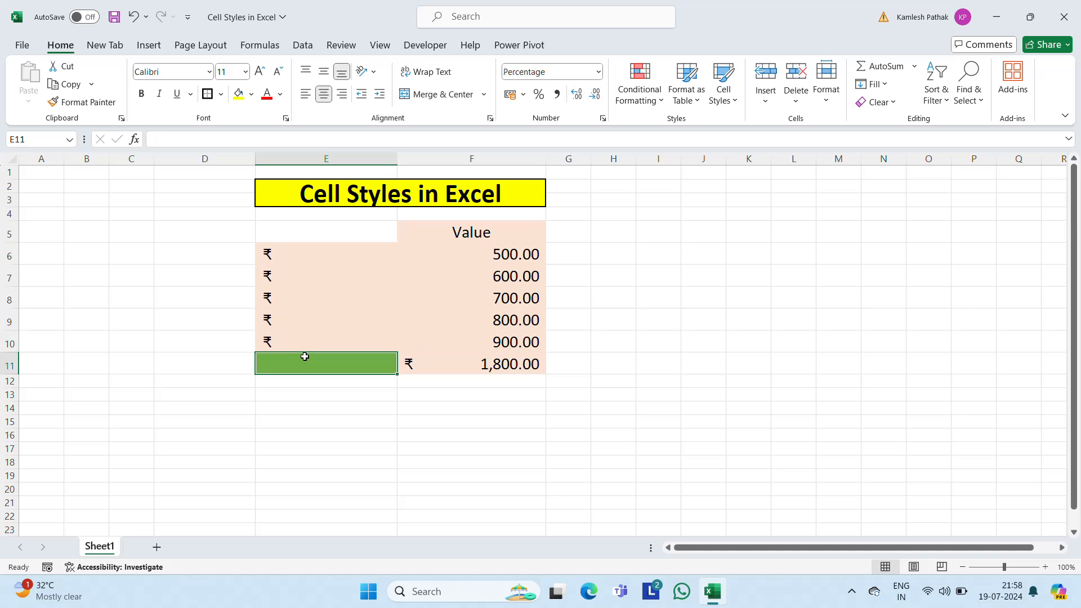
{"action": "key", "text": "shift+Right"}
{"action": "left_click", "coordinate": [436, 94]}
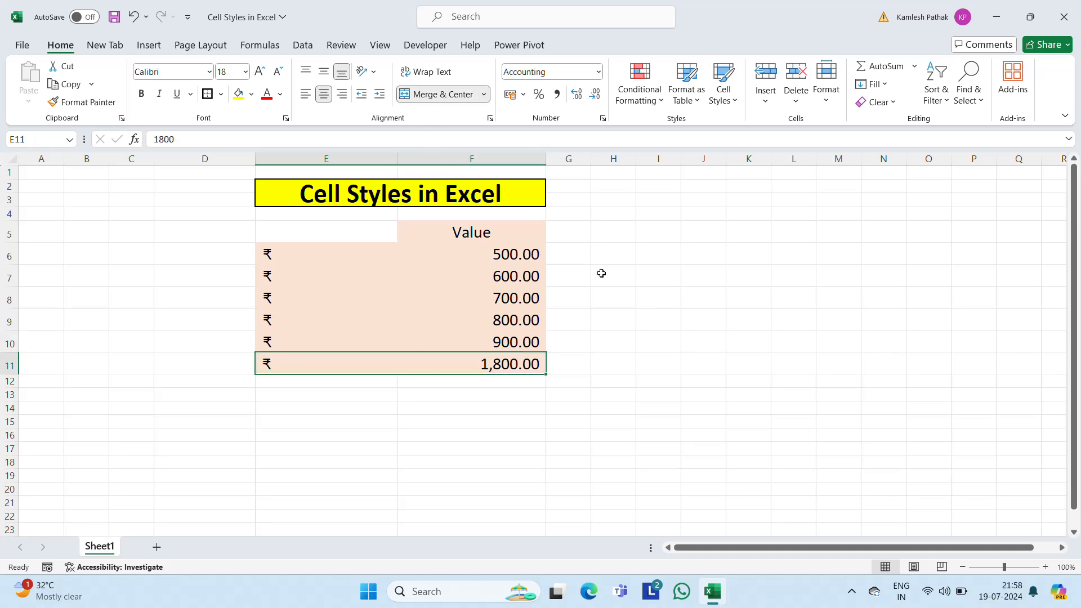
Step: Examine the cell styles gallery with empty cell H7 selected, and again with the merged values in E6:F11 selected
{"action": "left_click", "coordinate": [602, 273]}
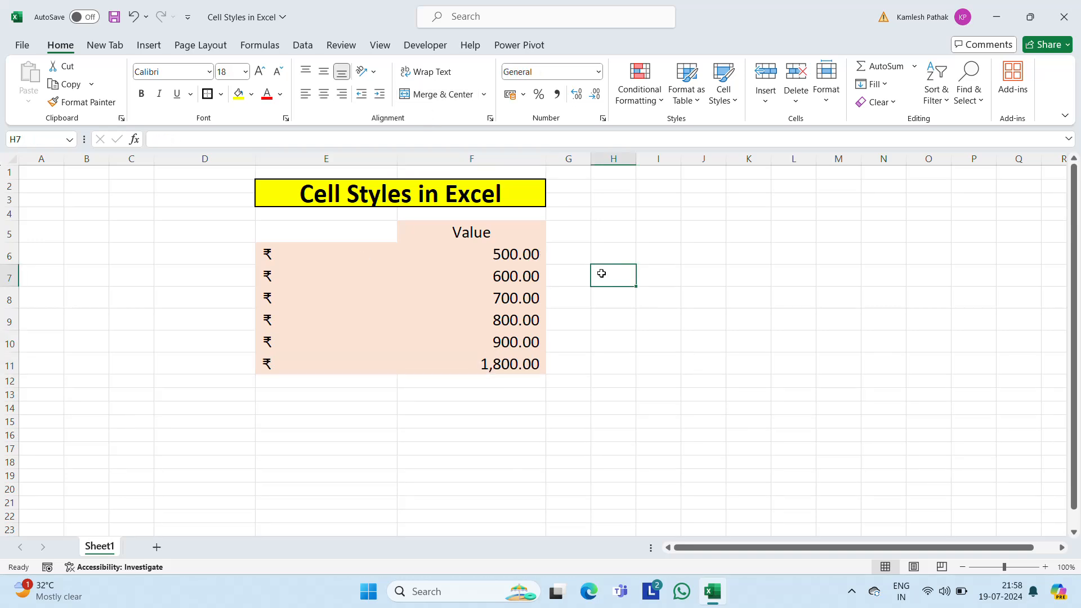
{"action": "left_click", "coordinate": [732, 102]}
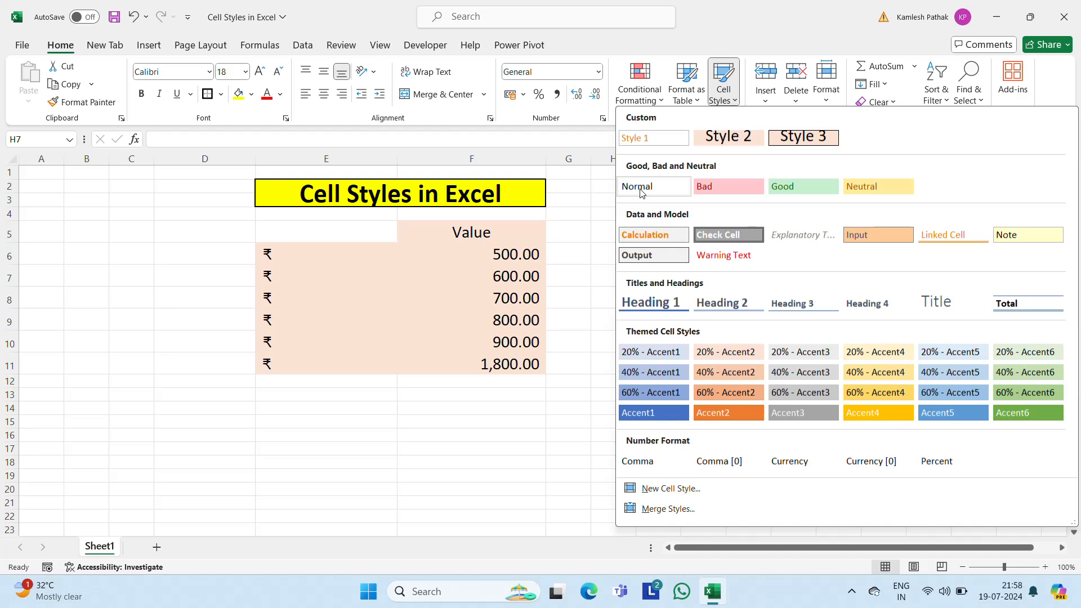
{"action": "left_click", "coordinate": [452, 252]}
{"action": "key", "text": "Left"}
{"action": "key", "text": "Left"}
{"action": "key", "text": "Up"}
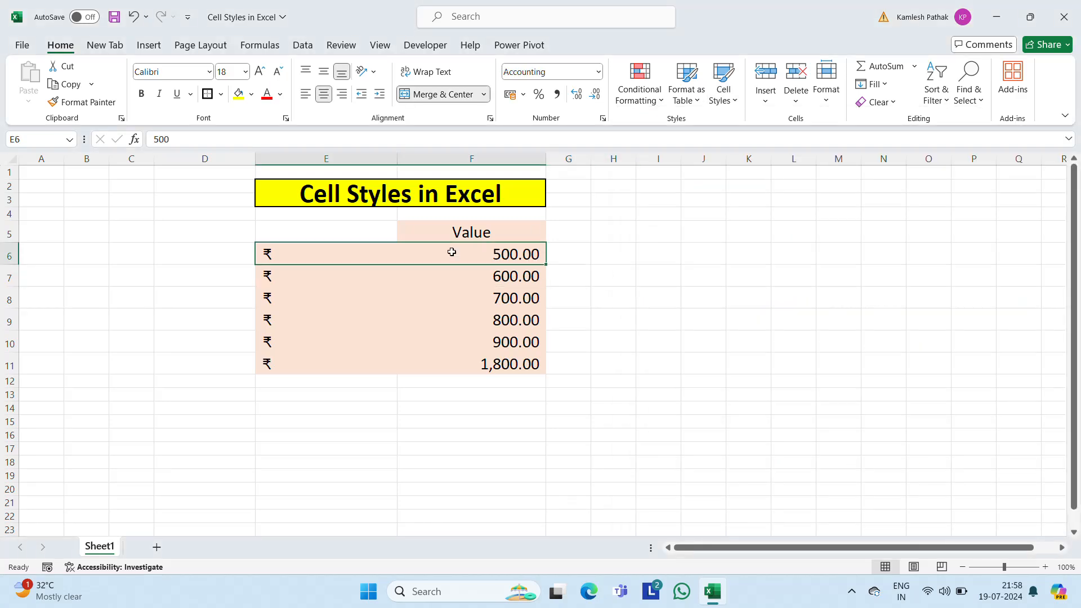
{"action": "key", "text": "ctrl+shift+Down"}
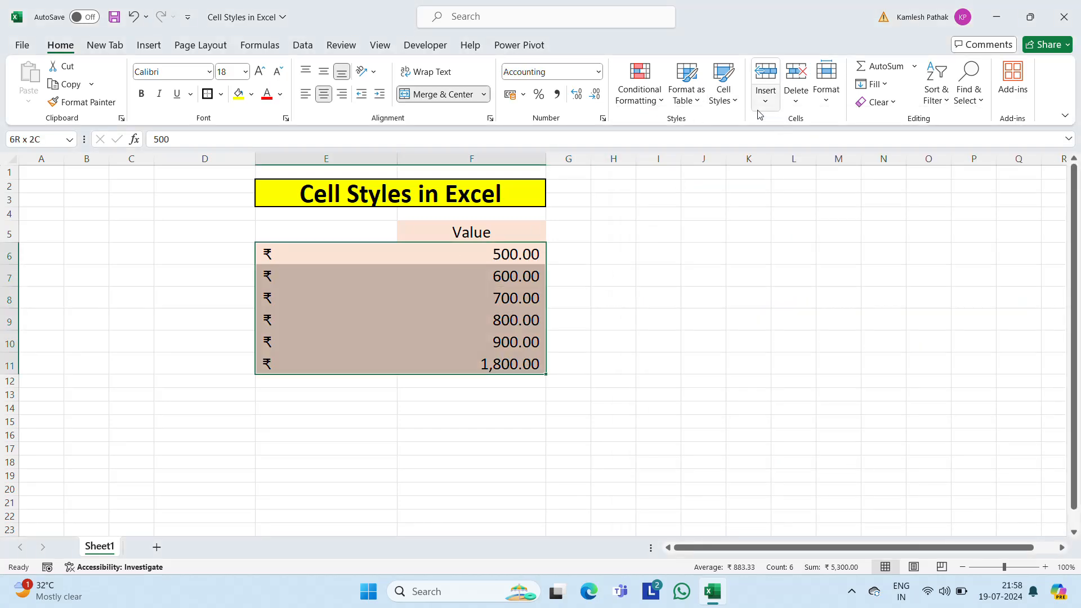
{"action": "left_click", "coordinate": [727, 96]}
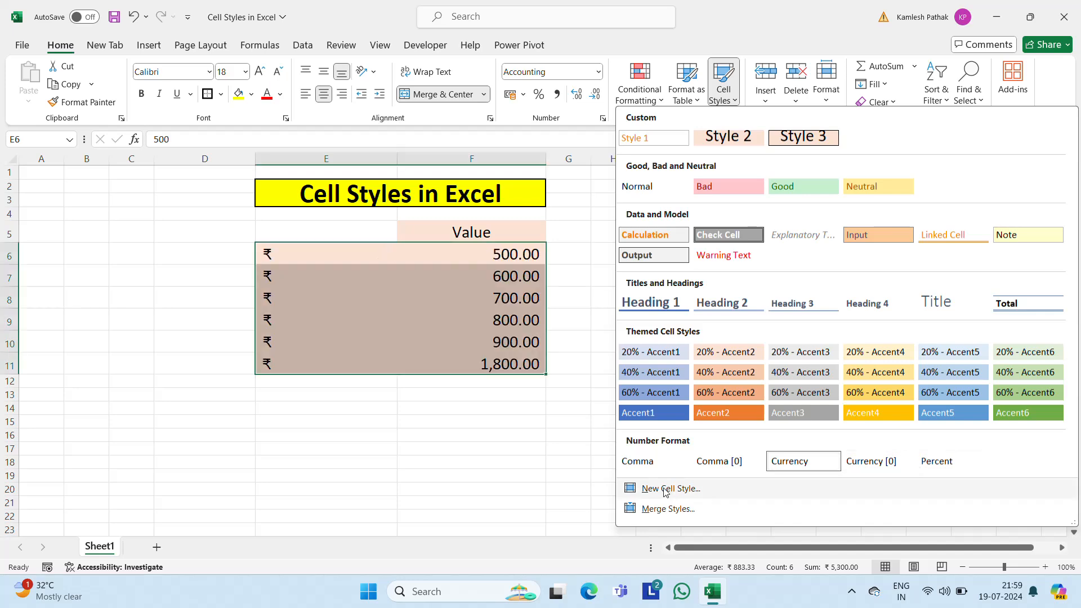
Step: View the new cell style dialog and its format settings for E6:F11, closing both without creating a style
{"action": "left_click", "coordinate": [721, 490]}
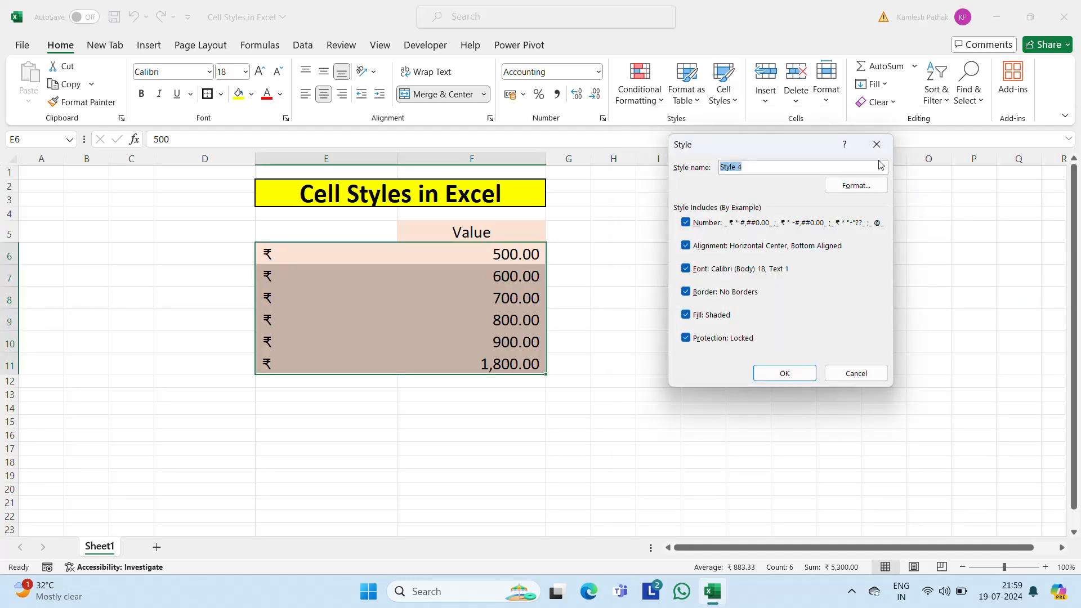
{"action": "left_click", "coordinate": [857, 185]}
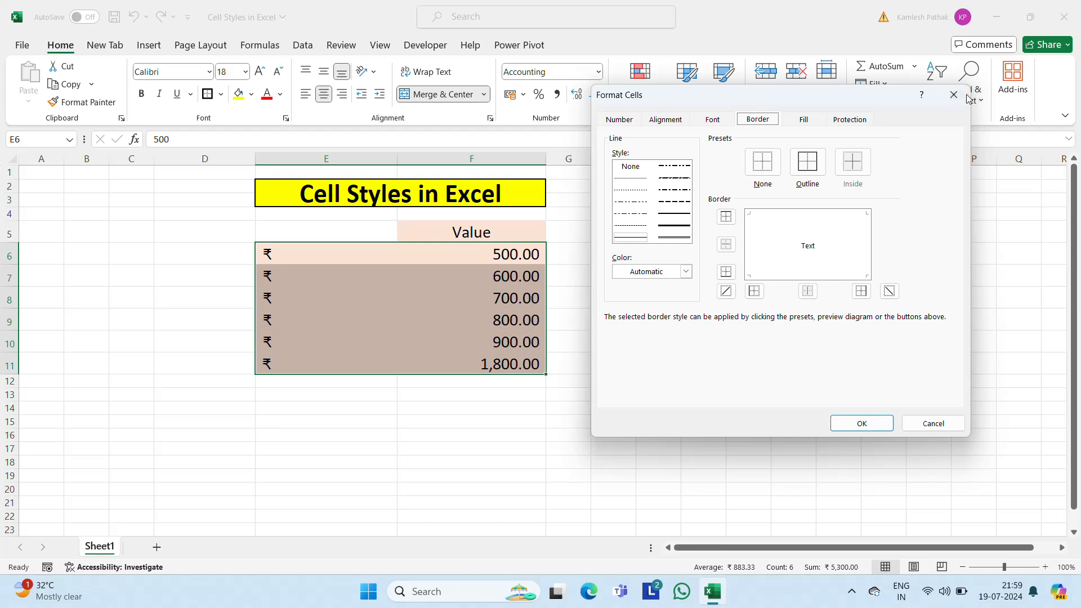
{"action": "left_click", "coordinate": [955, 95]}
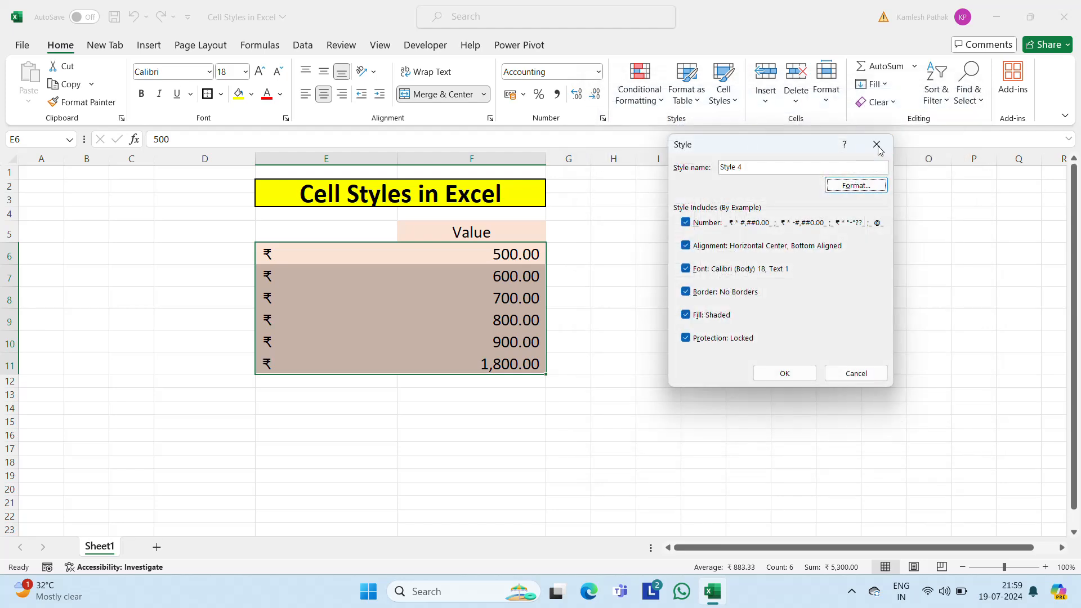
{"action": "left_click", "coordinate": [876, 145]}
Step: Review the cell styles gallery again for E6:F11, leaving it without applying any style
{"action": "left_click", "coordinate": [727, 100]}
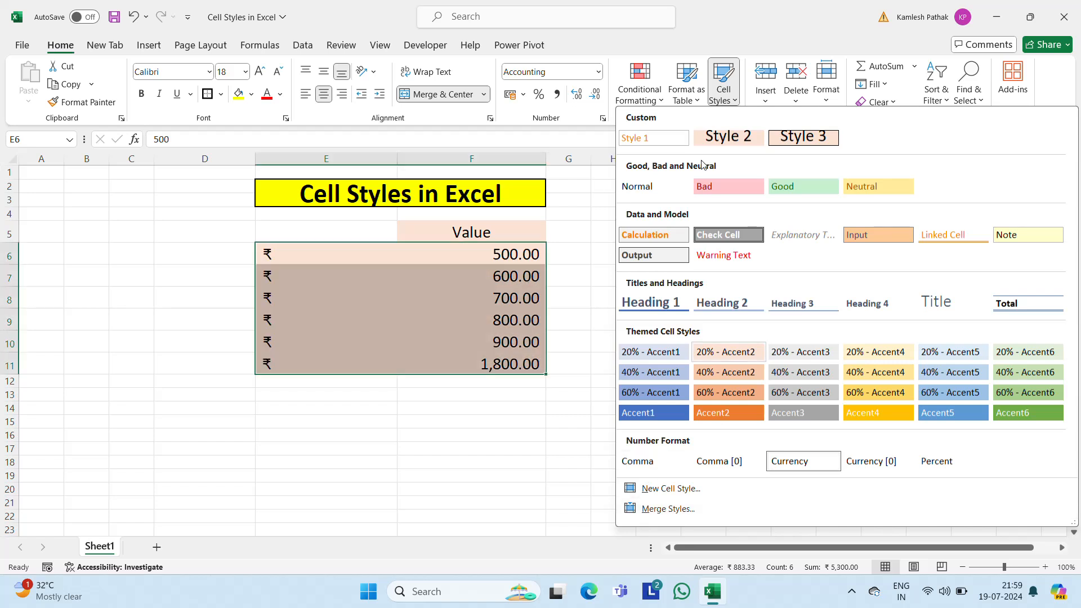
{"action": "left_click", "coordinate": [345, 406]}
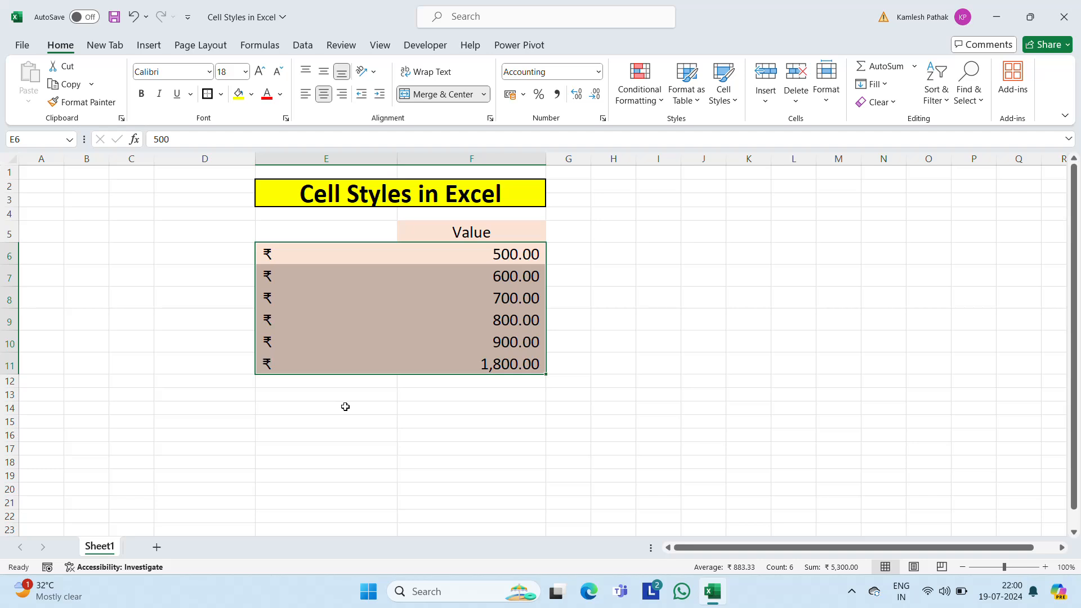
{"action": "left_click", "coordinate": [727, 97]}
{"action": "key", "text": "Escape"}
{"action": "left_click", "coordinate": [852, 591]}
{"action": "left_click", "coordinate": [823, 548]}
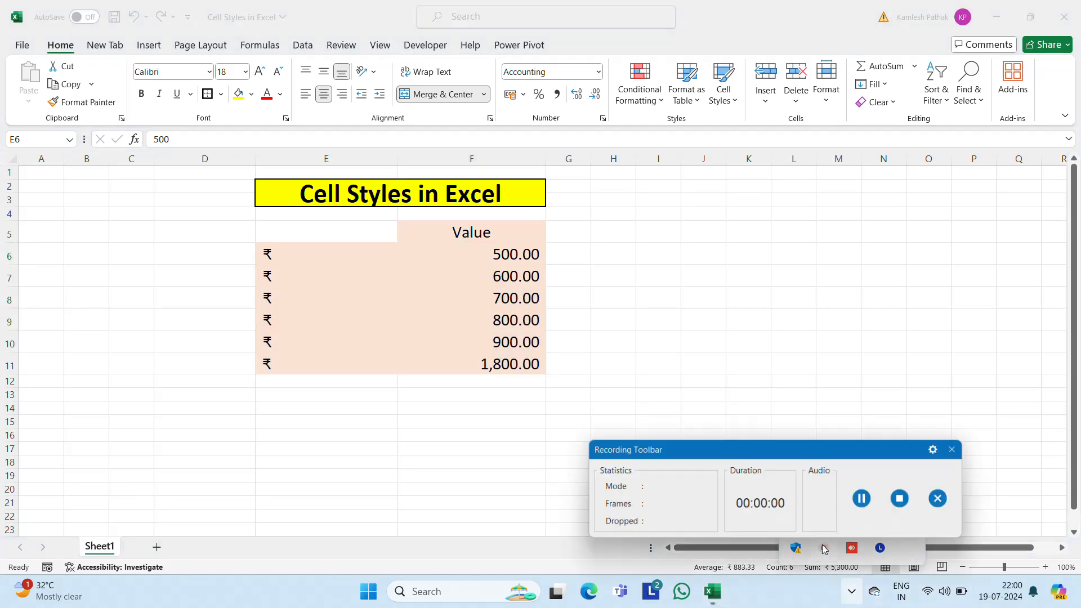